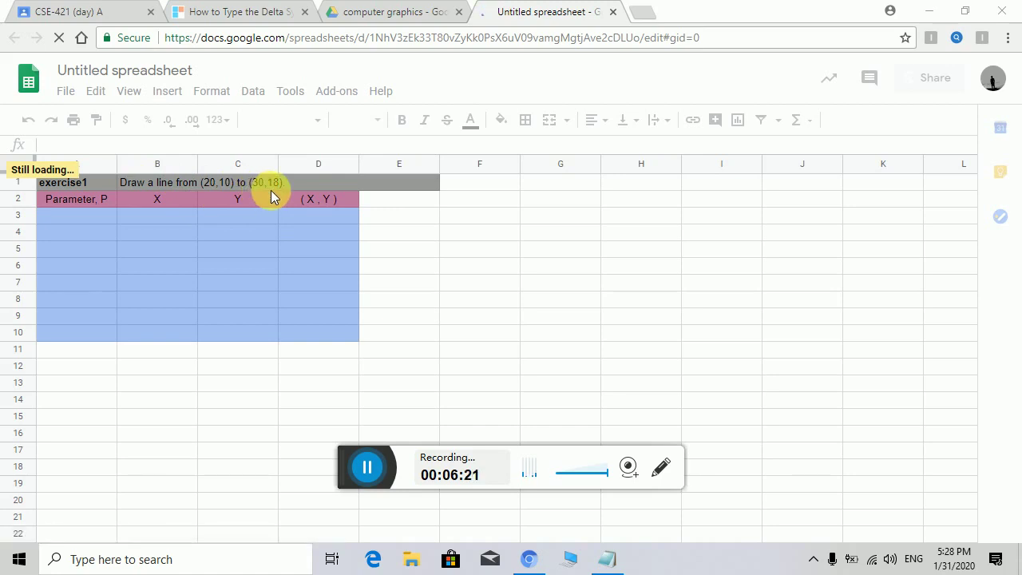
Step: Switch to the Notepad note and start a new line below the "Calculation:" heading
{"action": "left_click", "coordinate": [607, 557]}
{"action": "key", "text": "Return"}
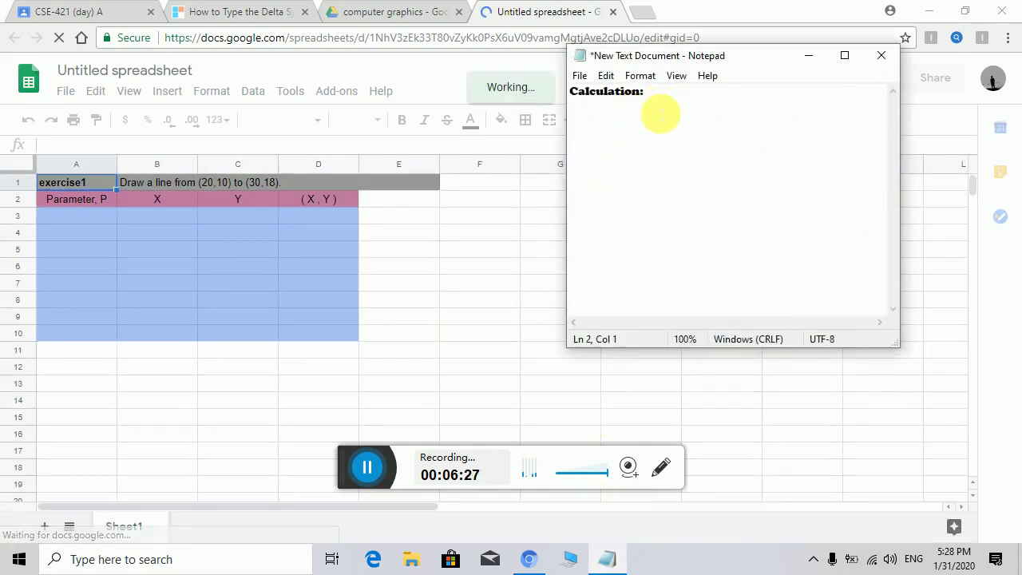
{"action": "left_click", "coordinate": [666, 118]}
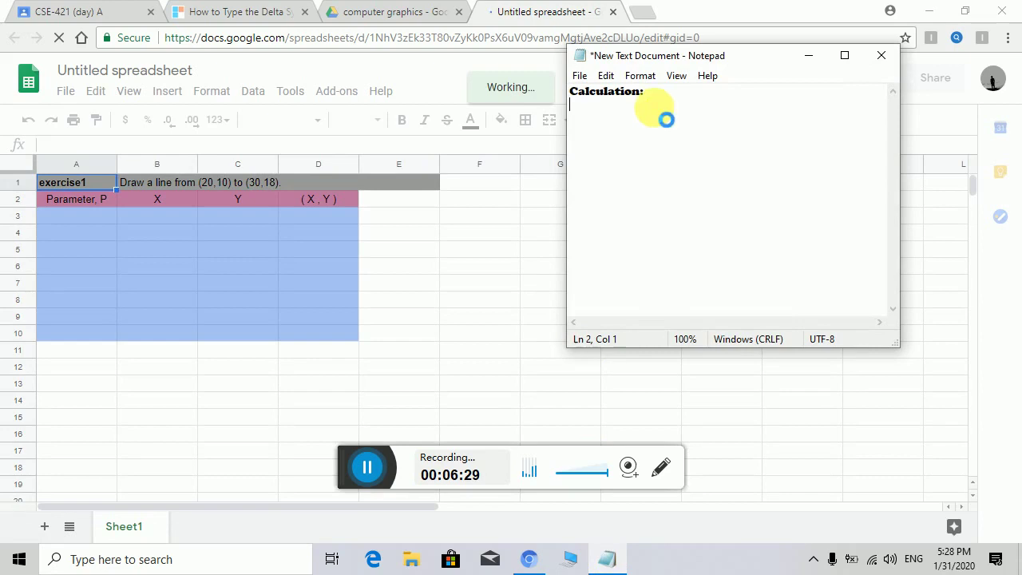
{"action": "type", "text": "2ΔY-ΔX"}
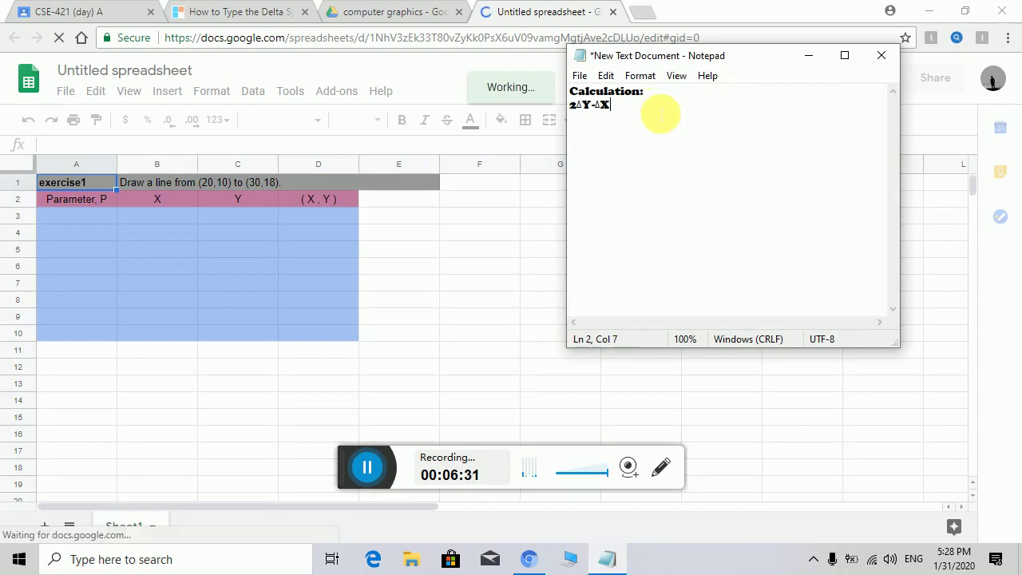
{"action": "key", "text": "BackSpace"}
{"action": "key", "text": "BackSpace"}
{"action": "key", "text": "BackSpace"}
{"action": "key", "text": "BackSpace"}
{"action": "key", "text": "BackSpace"}
{"action": "key", "text": "BackSpace"}
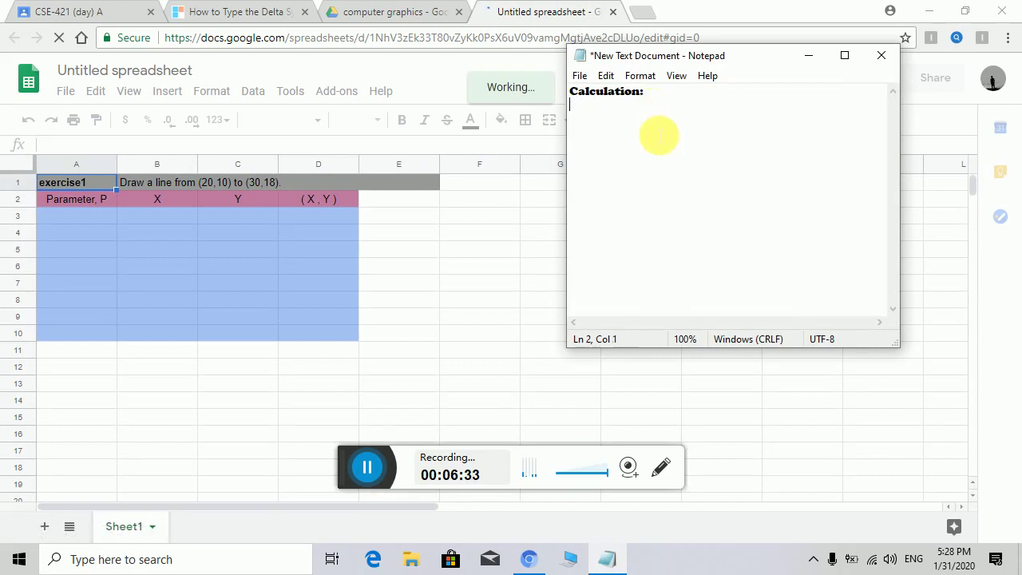
Step: Show the delta symbol web page behind Notepad and write 2ΔY-ΔX on the line below "Calculation:"
{"action": "key", "text": "alt+Tab"}
{"action": "key", "text": "ctrl+shift+Tab"}
{"action": "key", "text": "ctrl+shift+Tab"}
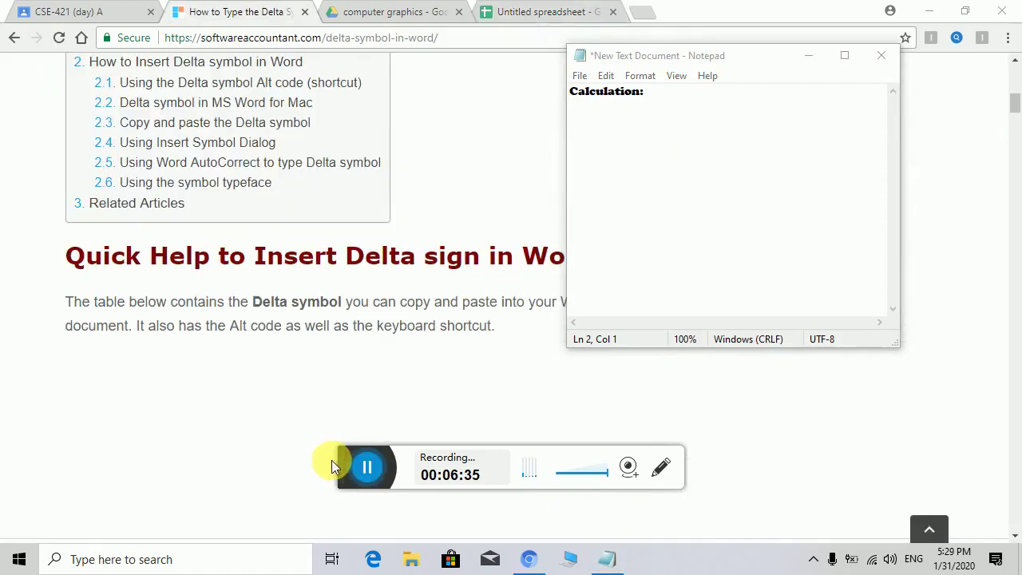
{"action": "left_click", "coordinate": [644, 125]}
{"action": "type", "text": "2ΔY-ΔX"}
{"action": "key", "text": "Left"}
{"action": "key", "text": "Down"}
{"action": "key", "text": "Left"}
{"action": "key", "text": "Left"}
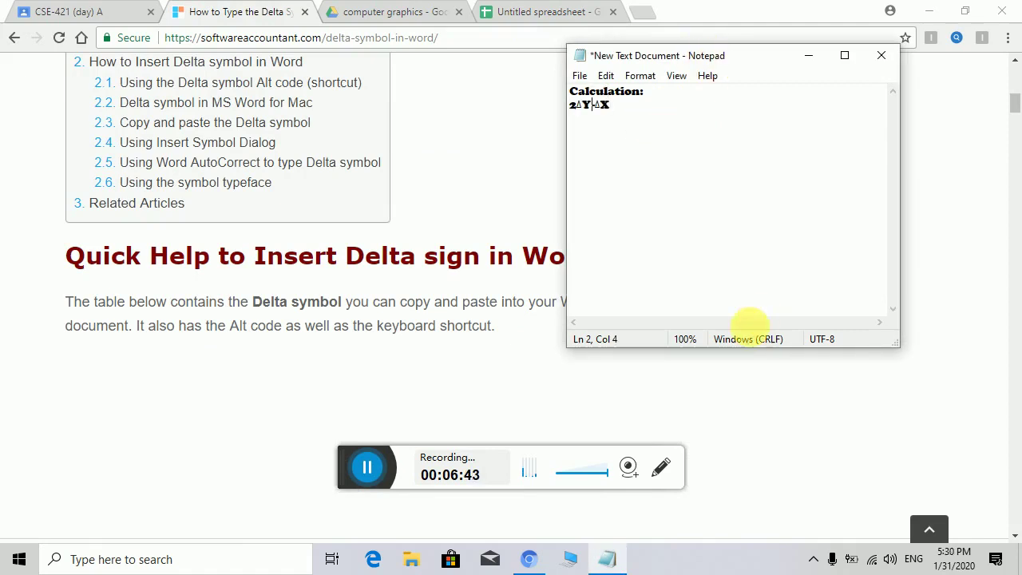
Step: Show the spreadsheet behind Notepad and add the expression 2ΔY-2ΔX on a line below 2ΔY-ΔX
{"action": "left_click", "coordinate": [527, 11]}
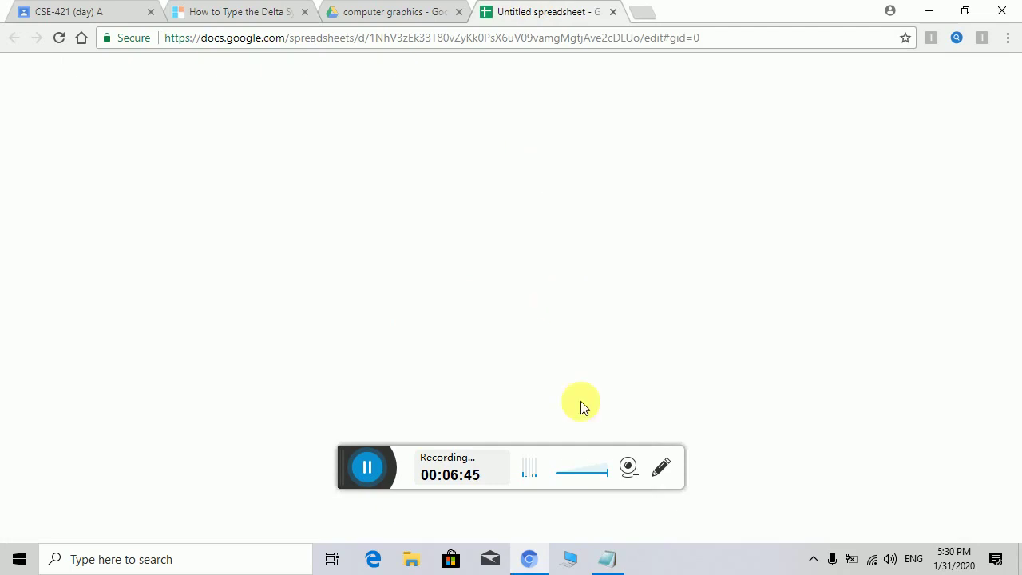
{"action": "left_click", "coordinate": [607, 559]}
{"action": "left_click", "coordinate": [624, 119]}
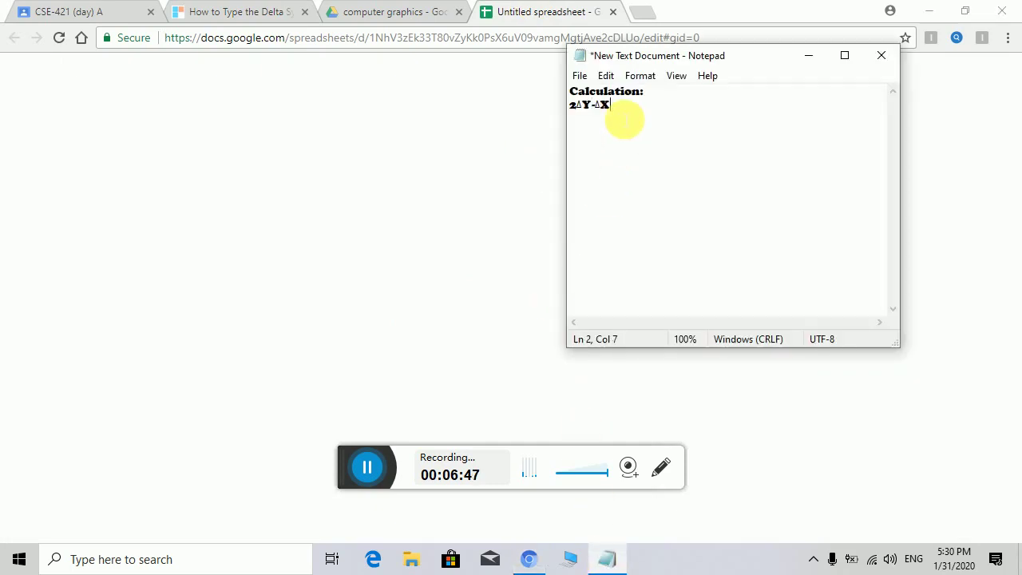
{"action": "type", "text": "2ΔY-ΔX"}
{"action": "type", "text": "2"}
{"action": "left_click", "coordinate": [615, 103]}
Step: Insert a line with 2ΔY above the 2ΔY-ΔX line in the note
{"action": "key", "text": "Home"}
{"action": "key", "text": "Return"}
{"action": "key", "text": "Up"}
{"action": "type", "text": "2ΔY-ΔX"}
{"action": "key", "text": "Left"}
{"action": "key", "text": "Left"}
{"action": "key", "text": "BackSpace"}
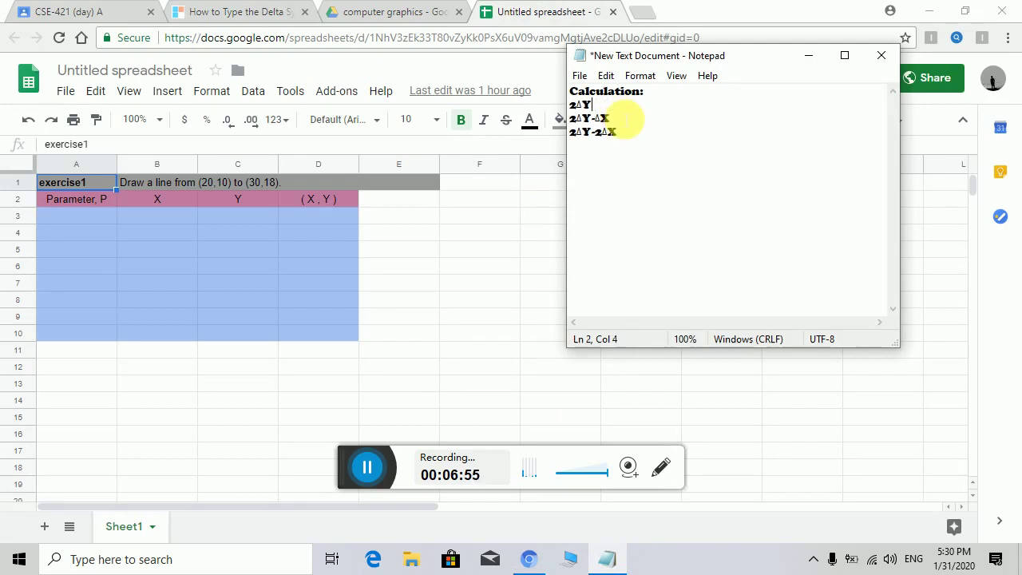
Step: Insert a line with 2ΔX above the 2ΔY line
{"action": "key", "text": "Home"}
{"action": "key", "text": "Return"}
{"action": "key", "text": "Up"}
{"action": "type", "text": "2ΔY-ΔX"}
{"action": "key", "text": "Left"}
{"action": "key", "text": "BackSpace"}
{"action": "key", "text": "BackSpace"}
{"action": "key", "text": "BackSpace"}
{"action": "key", "text": "Left"}
{"action": "key", "text": "BackSpace"}
{"action": "type", "text": "2"}
{"action": "key", "text": "Left"}
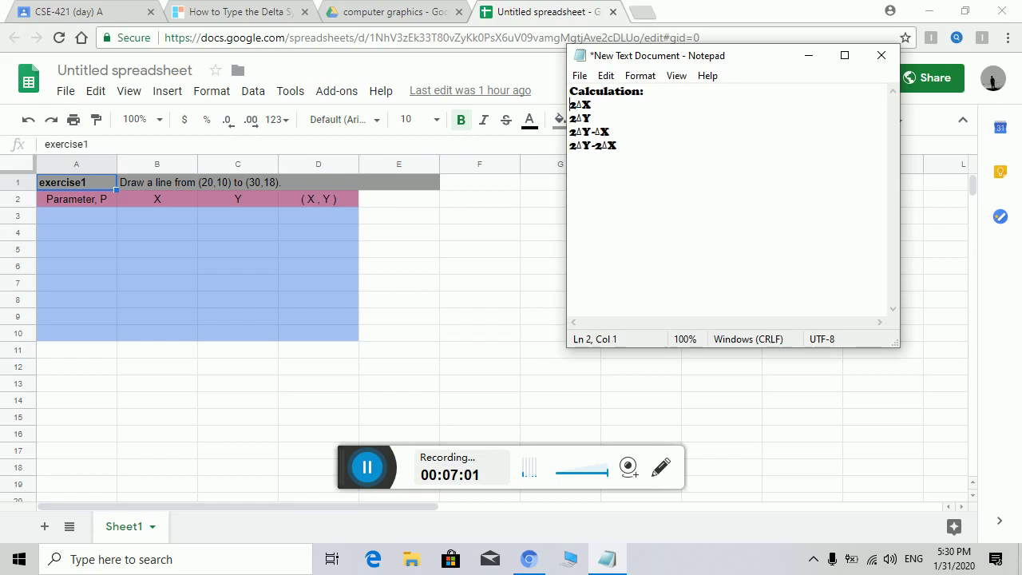
Step: Insert a line with ΔX above the 2ΔX line, directly below the heading
{"action": "key", "text": "Return"}
{"action": "key", "text": "Up"}
{"action": "type", "text": "2ΔY-ΔX"}
{"action": "key", "text": "Left"}
{"action": "key", "text": "BackSpace"}
{"action": "key", "text": "BackSpace"}
{"action": "key", "text": "BackSpace"}
{"action": "key", "text": "BackSpace"}
{"action": "key", "text": "End"}
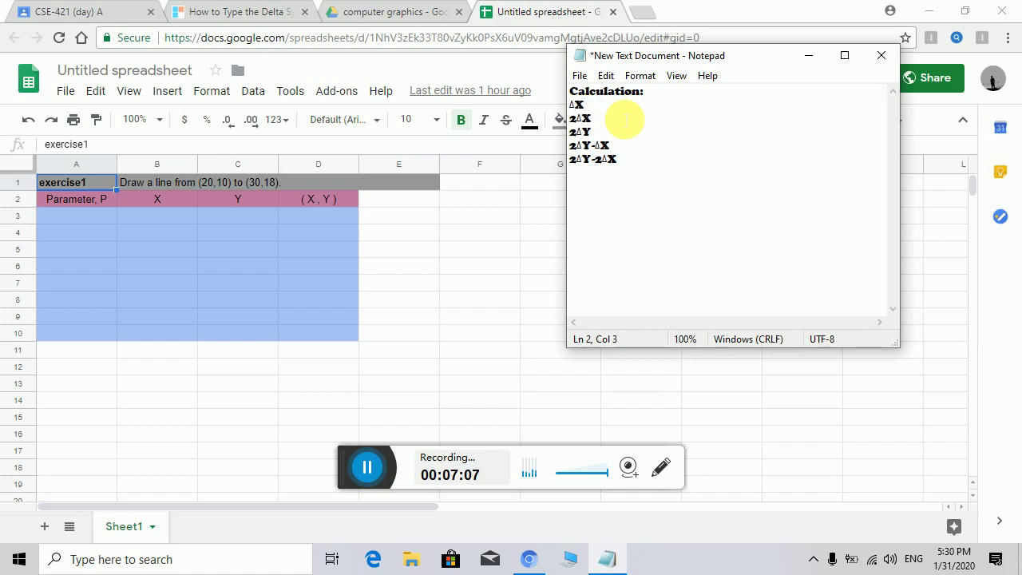
Step: Complete the first calculation line as ΔX=X2-X1
{"action": "type", "text": "=X"}
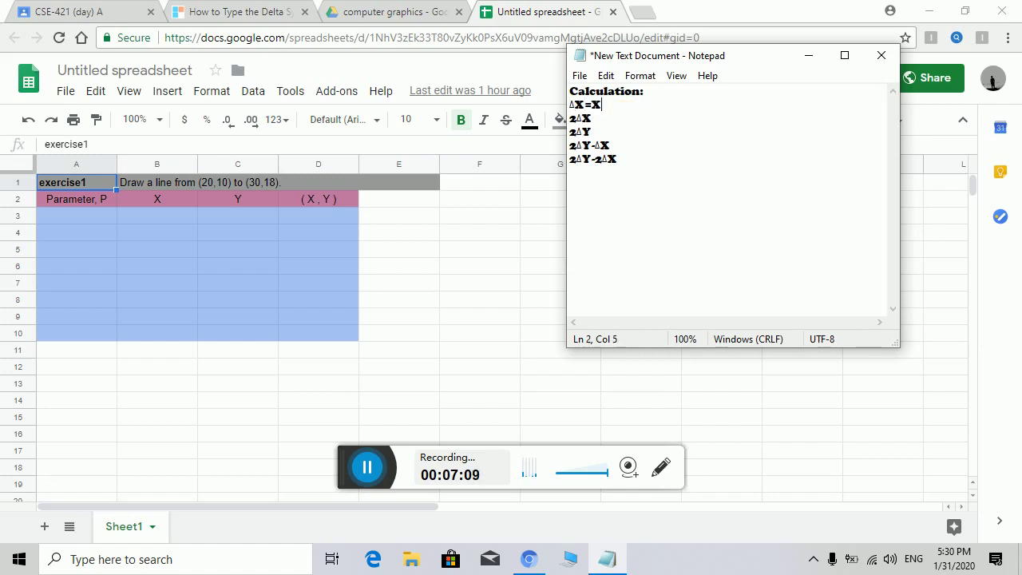
{"action": "type", "text": "2-X1"}
{"action": "left_click", "coordinate": [609, 105]}
{"action": "left_click", "coordinate": [628, 107]}
Step: Insert the line ΔY=Y2-y1 below the ΔX=X2-X1 line
{"action": "key", "text": "Return"}
{"action": "type", "text": "2ΔY-ΔX"}
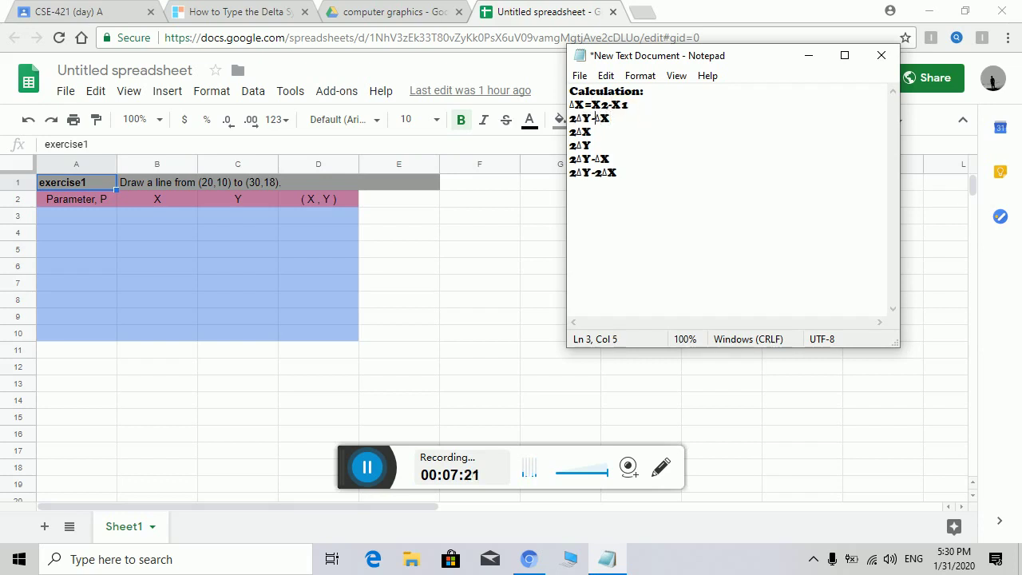
{"action": "key", "text": "End"}
{"action": "key", "text": "BackSpace"}
{"action": "key", "text": "BackSpace"}
{"action": "key", "text": "BackSpace"}
{"action": "type", "text": "="}
{"action": "key", "text": "Left"}
{"action": "key", "text": "BackSpace"}
{"action": "key", "text": "End"}
{"action": "type", "text": "Y2-y1"}
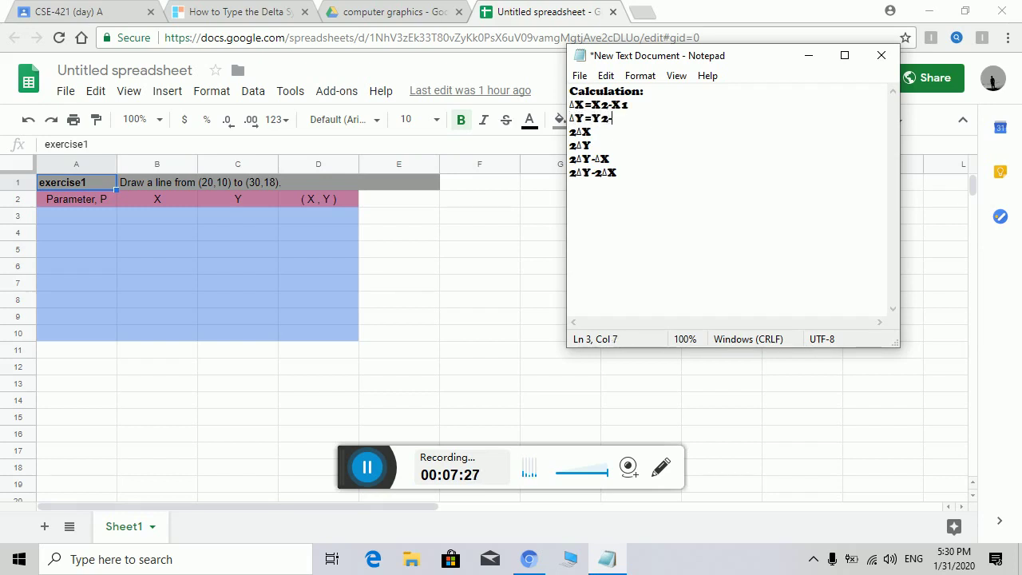
{"action": "key", "text": "Left"}
{"action": "key", "text": "Left"}
{"action": "key", "text": "Left"}
{"action": "key", "text": "Left"}
{"action": "key", "text": "Left"}
Step: Change the font of all the calculation text and enlarge the note's zoom to 130%
{"action": "left_click", "coordinate": [622, 105]}
{"action": "key", "text": "ctrl+a"}
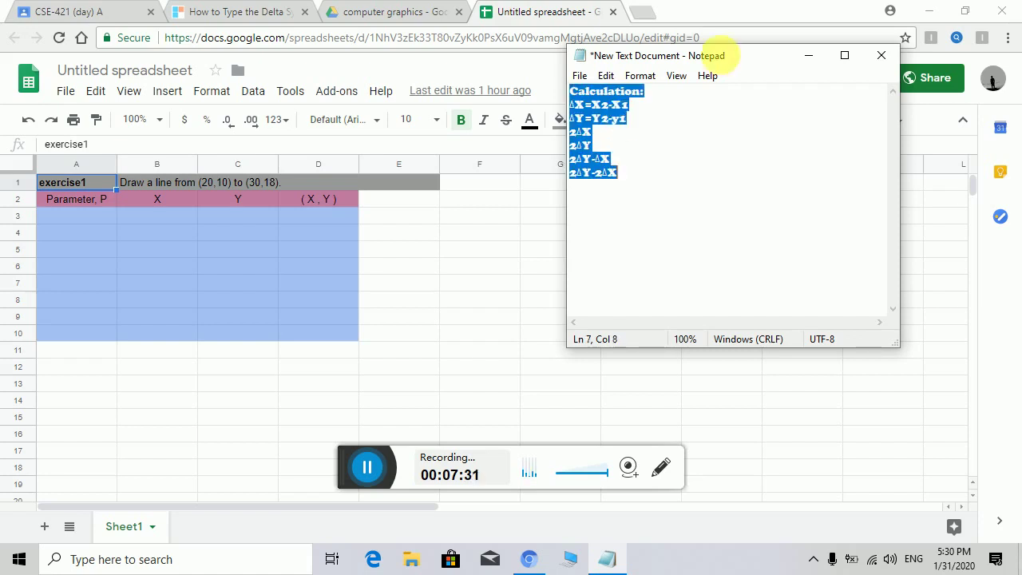
{"action": "left_click", "coordinate": [677, 76]}
{"action": "mouse_move", "coordinate": [644, 77]}
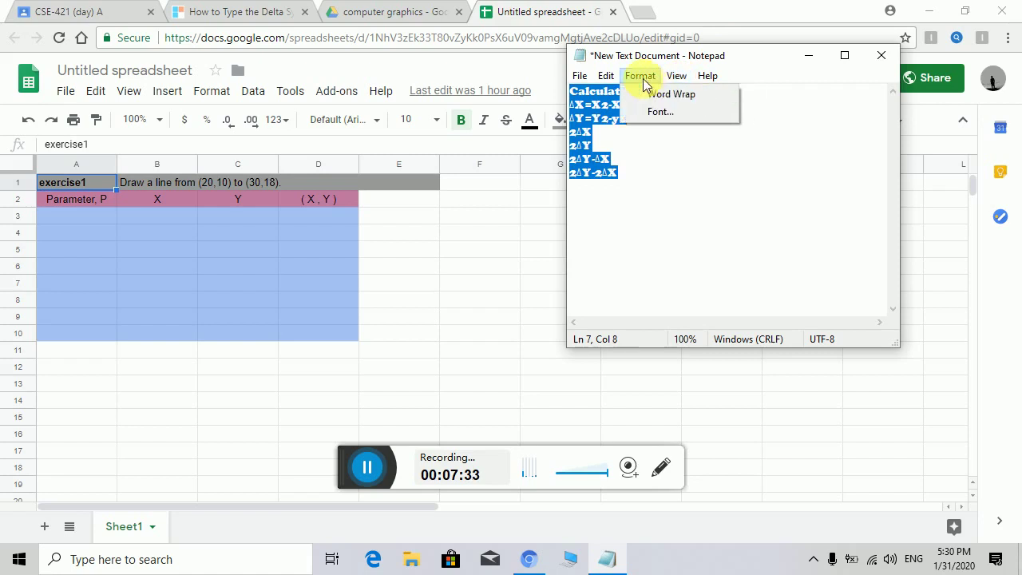
{"action": "left_click", "coordinate": [648, 111]}
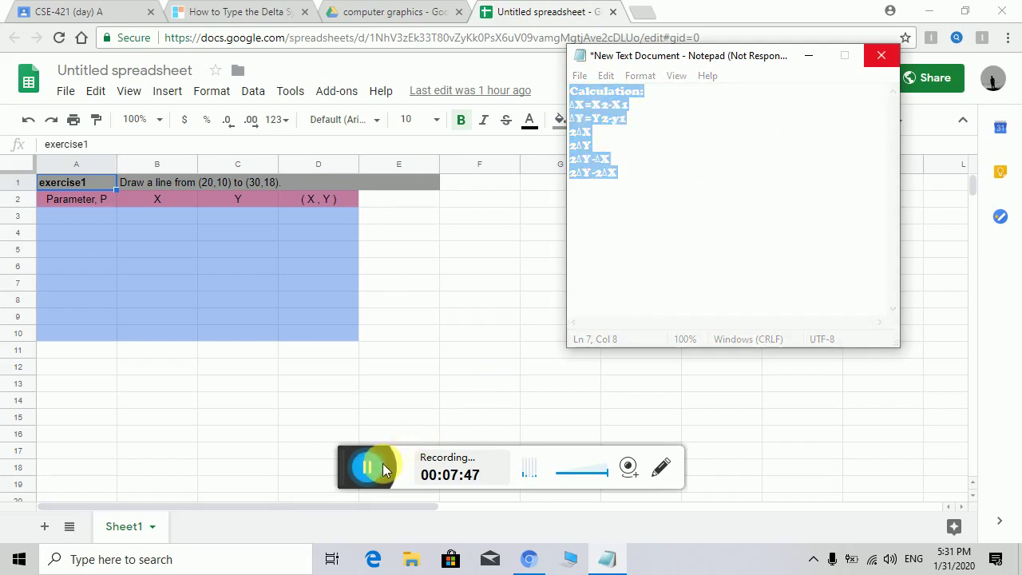
Step: Extend the ΔX=X2-X1 line with the substituted values and result, =30-20=10
{"action": "left_click", "coordinate": [678, 119]}
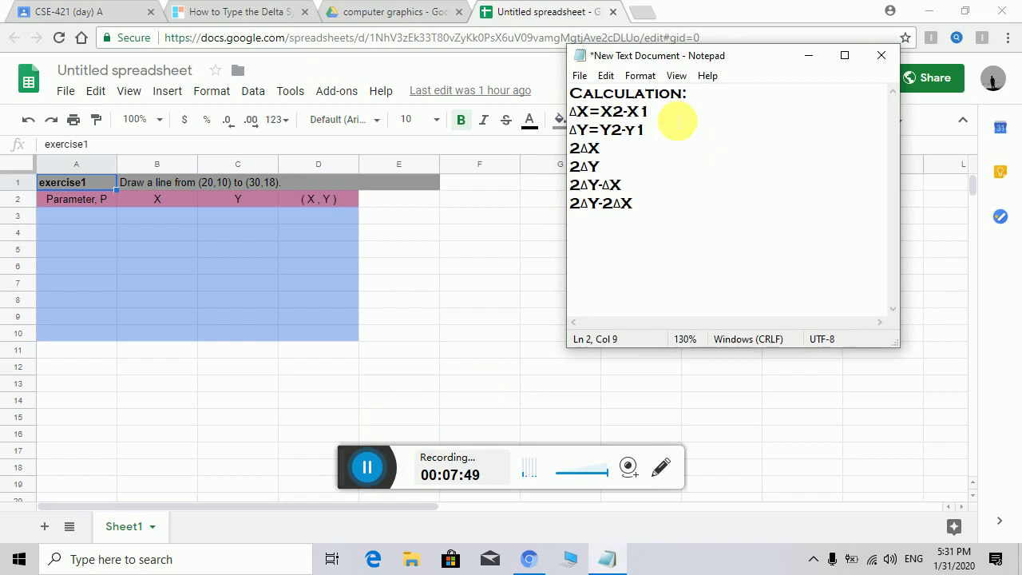
{"action": "type", "text": "="}
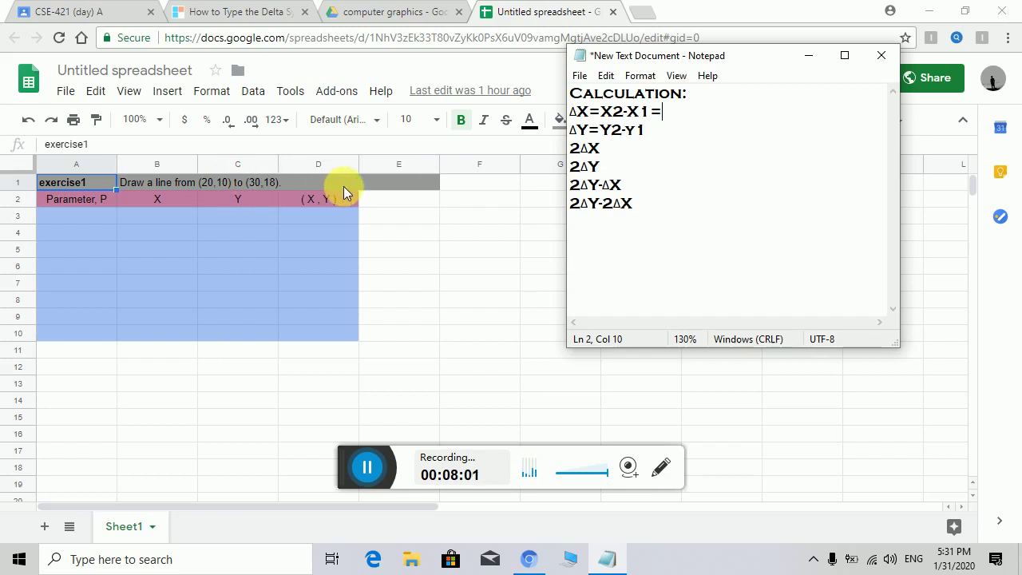
{"action": "type", "text": "30-"}
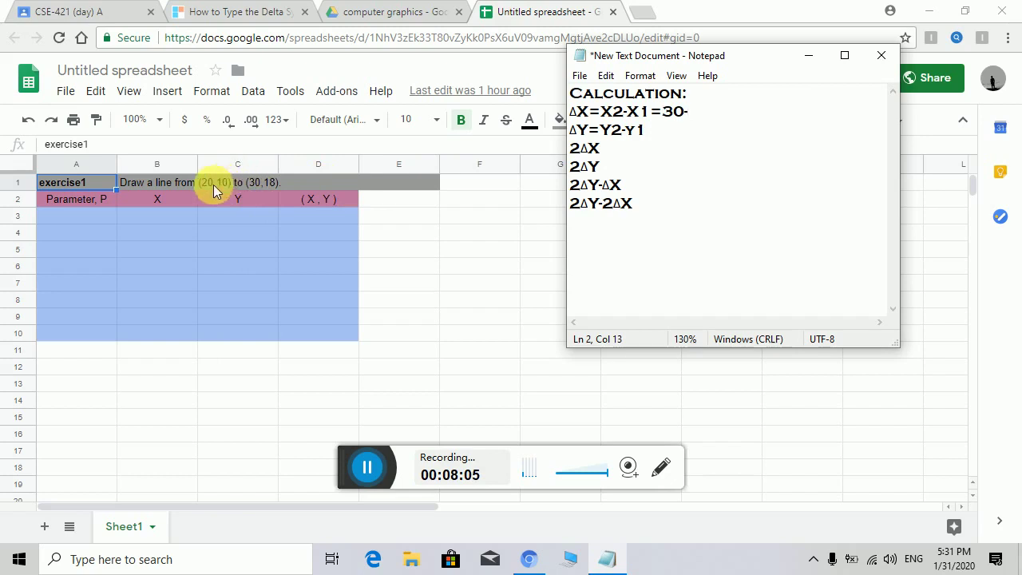
{"action": "type", "text": "20=10"}
Step: Extend the ΔY=Y2-y1 line with the substituted values and result, =18-10=8
{"action": "key", "text": "Down"}
{"action": "type", "text": "="}
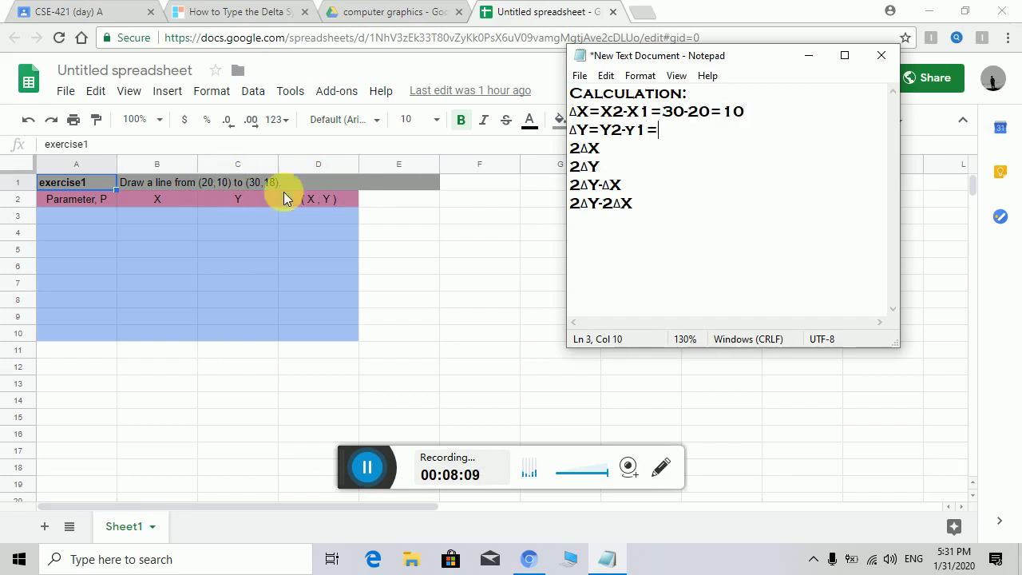
{"action": "type", "text": "18"}
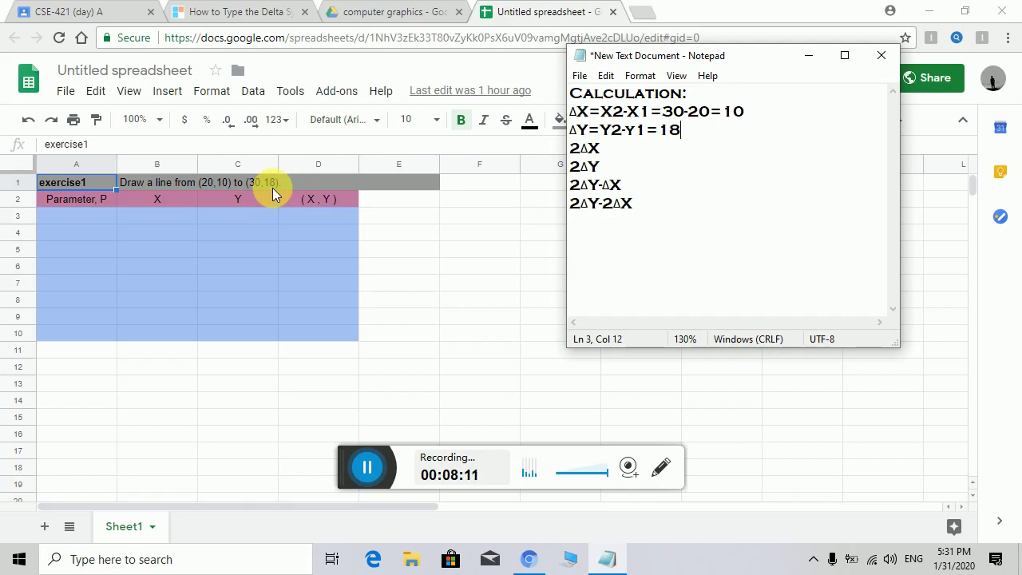
{"action": "type", "text": "-10=8"}
Step: Complete the 2ΔX line as 2ΔX=2*10=20
{"action": "key", "text": "Down"}
{"action": "type", "text": "="}
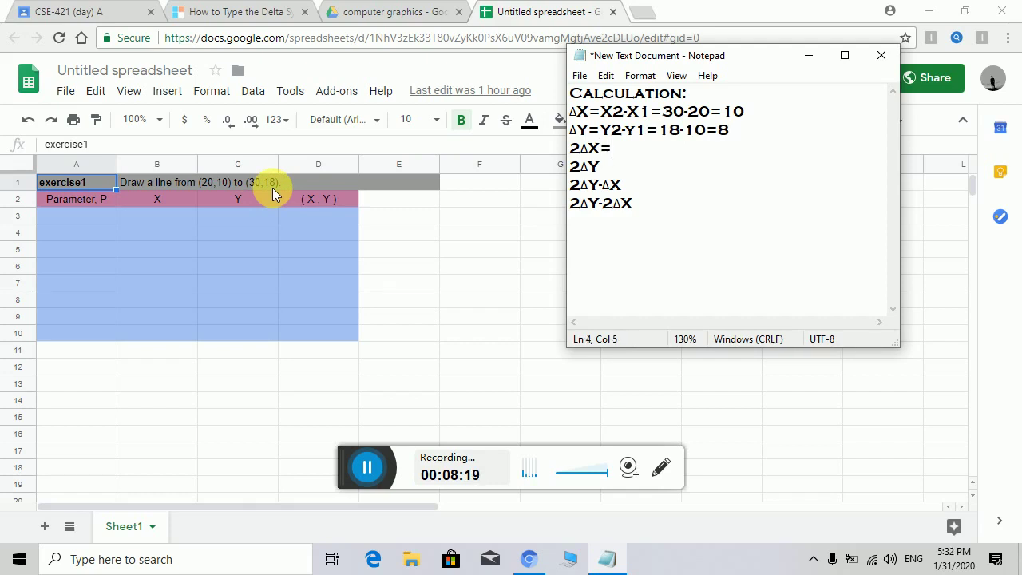
{"action": "type", "text": "2*1-"}
{"action": "key", "text": "BackSpace"}
{"action": "type", "text": "0=20"}
Step: Complete the 2ΔY line as 2ΔY=2*8=16
{"action": "key", "text": "Down"}
{"action": "type", "text": "=2*"}
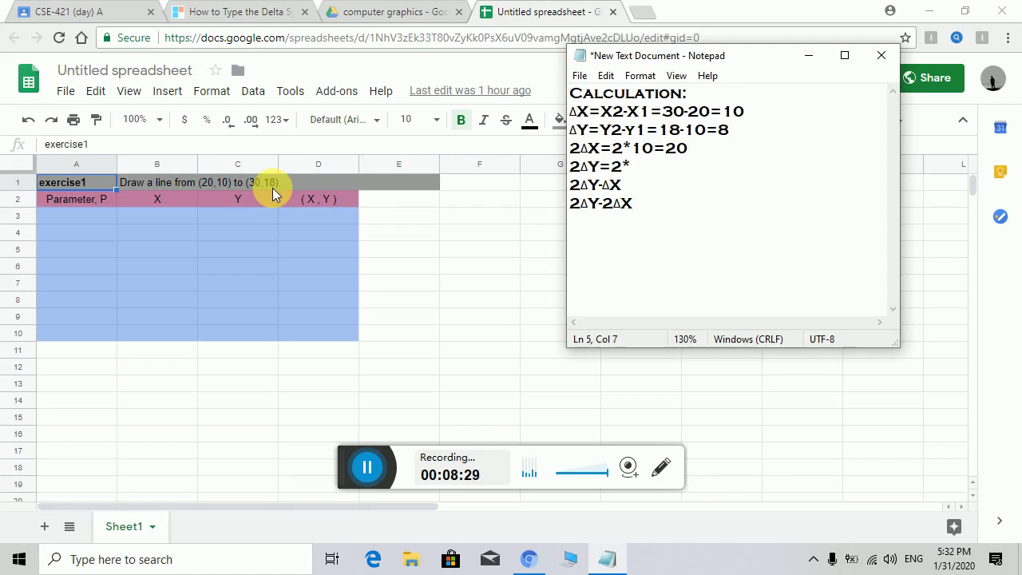
{"action": "type", "text": "8=16"}
Step: Add spaces around the minus signs in the last two expressions and complete the first as 2ΔY - ΔX=16-10=6
{"action": "key", "text": "Down"}
{"action": "type", "text": "="}
{"action": "key", "text": "Left"}
{"action": "key", "text": "Left"}
{"action": "key", "text": "Left"}
{"action": "key", "text": "Left"}
{"action": "key", "text": "Right"}
{"action": "key", "text": "Down"}
{"action": "key", "text": "Right"}
{"action": "key", "text": "Home"}
{"action": "key", "text": "Left"}
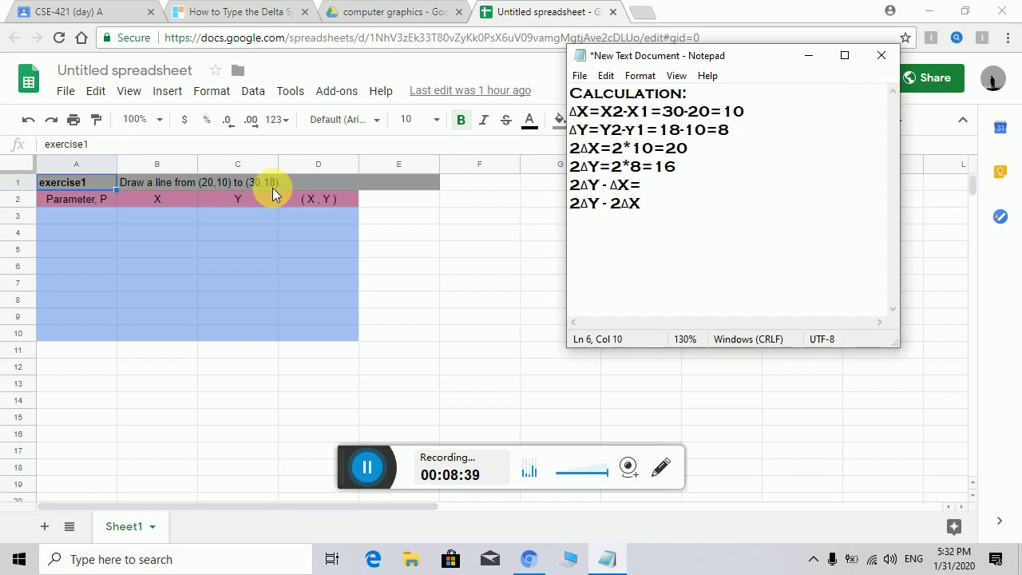
{"action": "type", "text": "16-10=6"}
Step: Complete the last expression as 2ΔY - 2ΔX =16 - 20= -4 and add two line breaks after it
{"action": "key", "text": "Down"}
{"action": "type", "text": "="}
{"action": "key", "text": "BackSpace"}
{"action": "type", "text": "="}
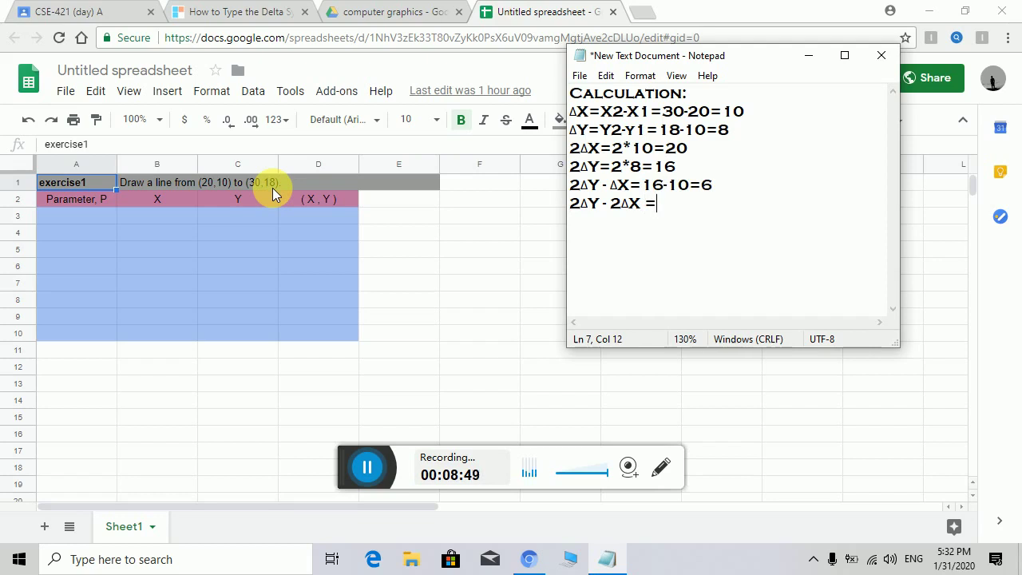
{"action": "type", "text": "16-"}
{"action": "type", "text": "20"}
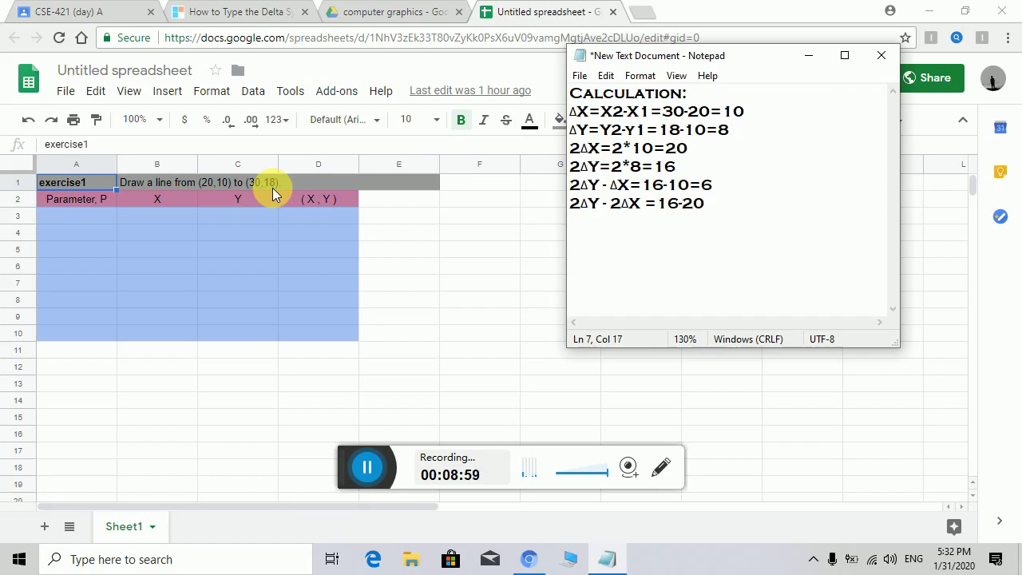
{"action": "key", "text": "Left"}
{"action": "key", "text": "Left"}
{"action": "key", "text": "Left"}
{"action": "key", "text": "Right"}
{"action": "key", "text": "End"}
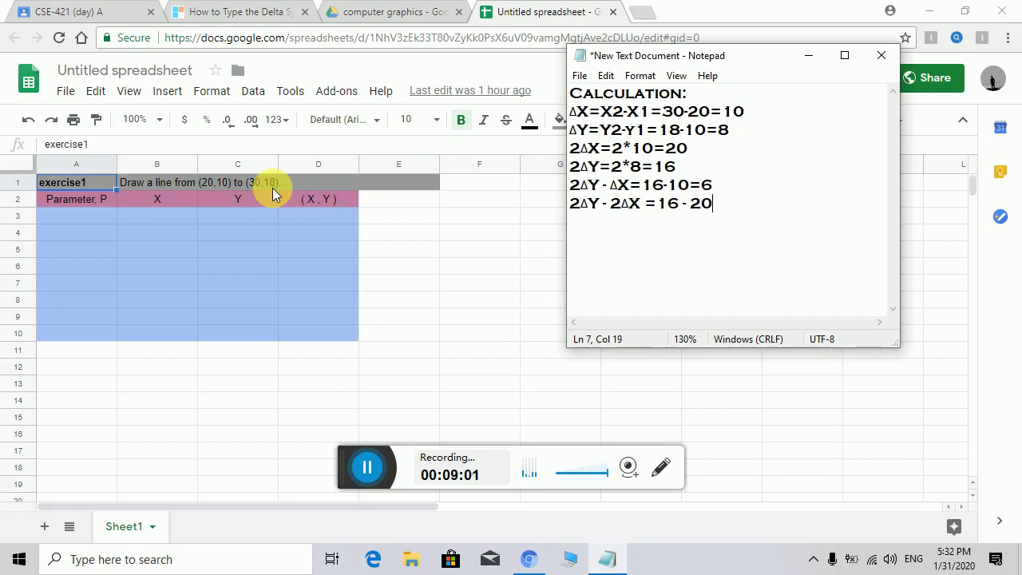
{"action": "type", "text": "= -4"}
{"action": "key", "text": "Return"}
{"action": "key", "text": "Return"}
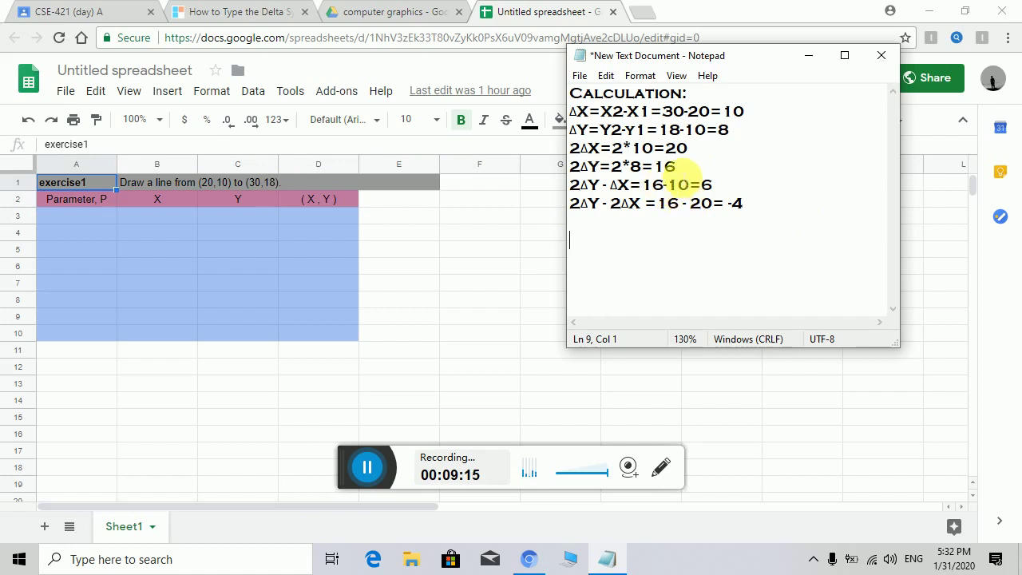
Step: Prefix the 2ΔY - ΔX line with "P = " to mark it as the initial parameter
{"action": "left_click", "coordinate": [665, 184]}
{"action": "key", "text": "Left"}
{"action": "key", "text": "Left"}
{"action": "key", "text": "Left"}
{"action": "key", "text": "Left"}
{"action": "key", "text": "Left"}
{"action": "key", "text": "Left"}
{"action": "key", "text": "Left"}
{"action": "key", "text": "Left"}
{"action": "key", "text": "Left"}
{"action": "key", "text": "Left"}
{"action": "key", "text": "Left"}
{"action": "type", "text": "P"}
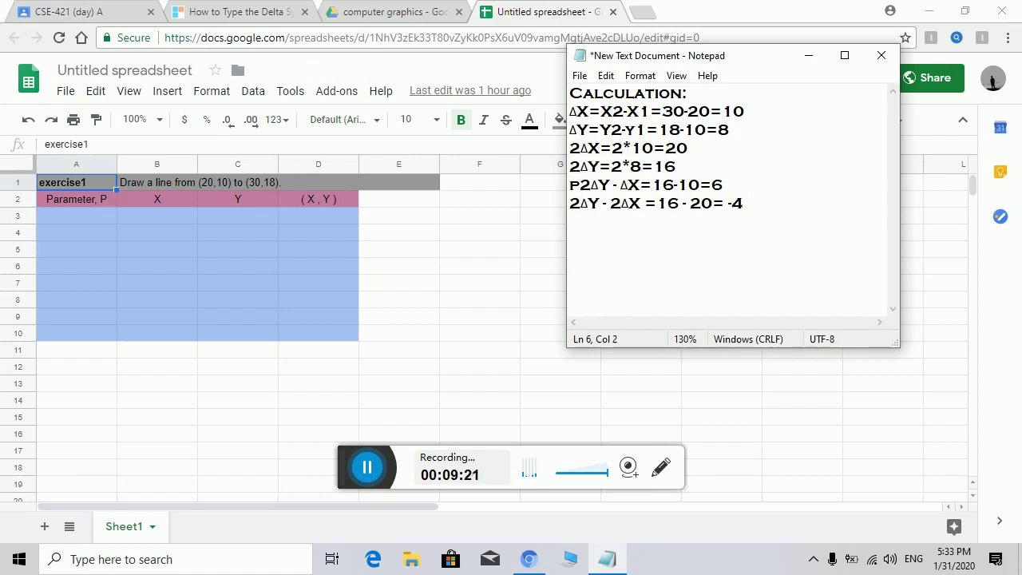
{"action": "type", "text": ","}
{"action": "key", "text": "BackSpace"}
{"action": "type", "text": "="}
{"action": "key", "text": "Left"}
{"action": "key", "text": "Right"}
{"action": "left_click", "coordinate": [675, 196]}
{"action": "key", "text": "Right"}
{"action": "key", "text": "Down"}
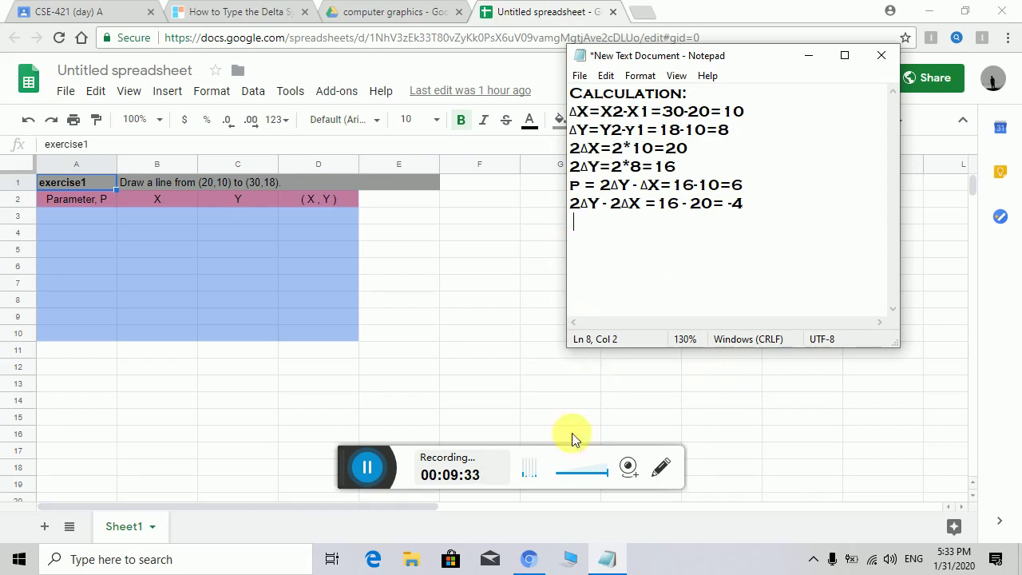
Step: Switch to the browser and show the computer graphics folder in Google Drive
{"action": "left_click", "coordinate": [529, 558]}
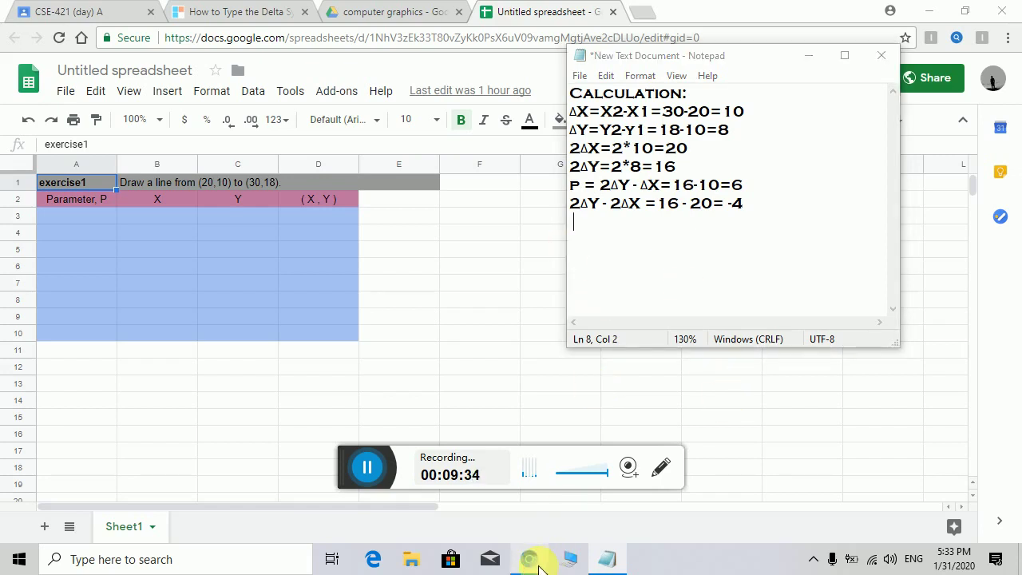
{"action": "left_click", "coordinate": [382, 16]}
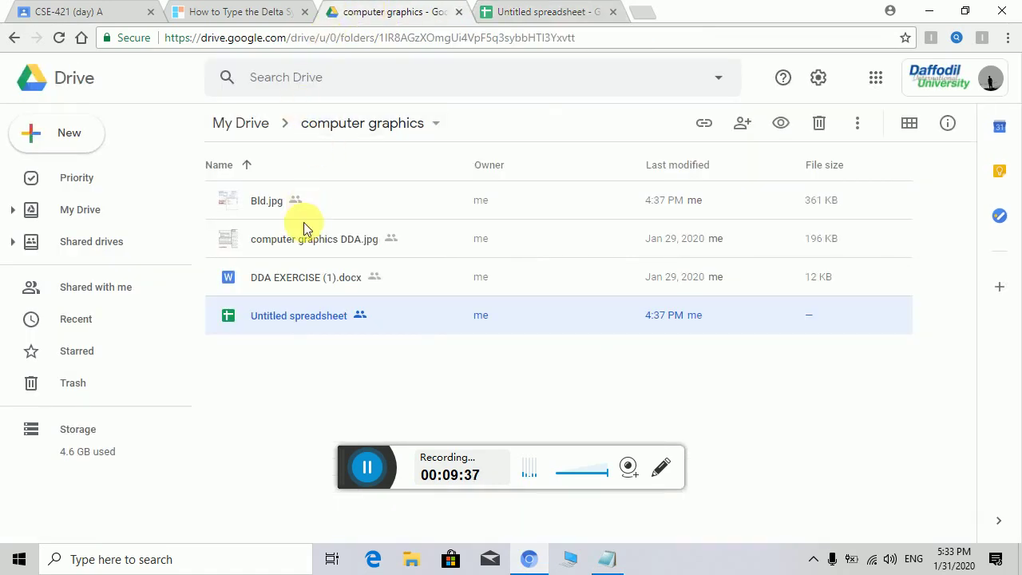
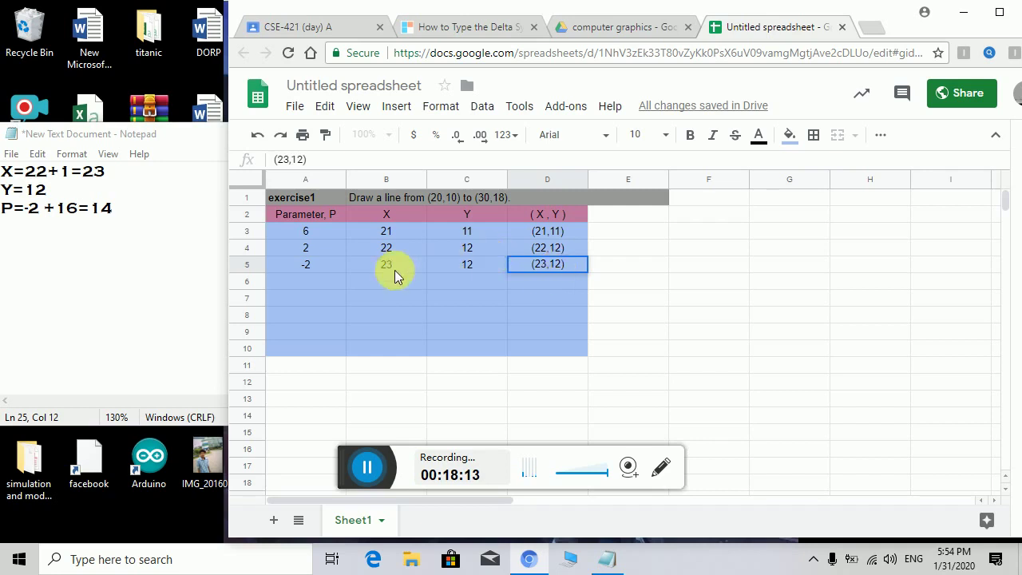
Step: Enter 14 as the Parameter, P value in cell A6 and return to the end of the Notepad calculations
{"action": "left_click", "coordinate": [306, 283]}
{"action": "type", "text": "14"}
{"action": "left_click", "coordinate": [141, 220]}
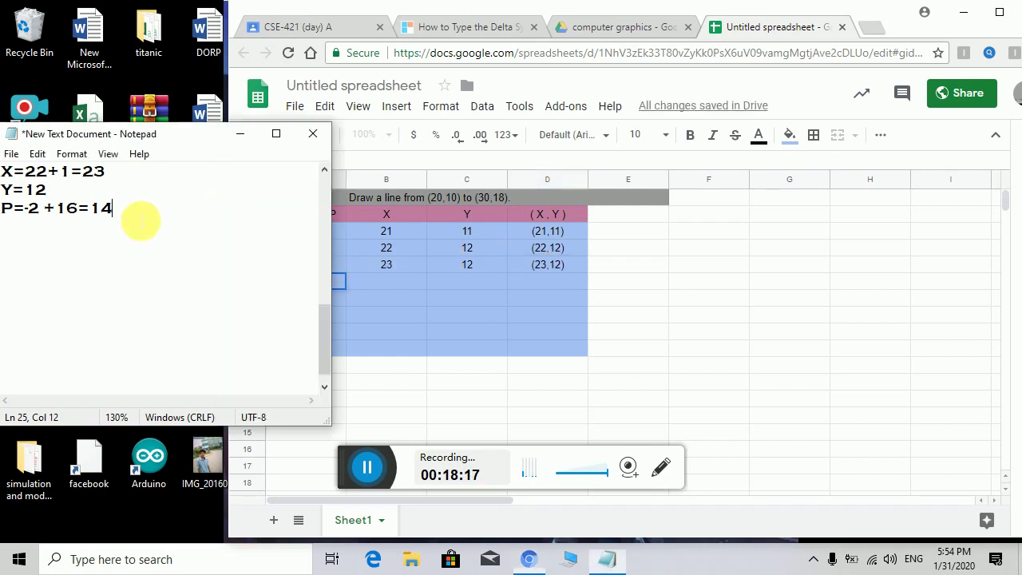
Step: Add the lines "for k=4" and "P=14>0" below the P=-2 +16=14 line in the Notepad calculations
{"action": "key", "text": "Return"}
{"action": "type", "text": "FOR"}
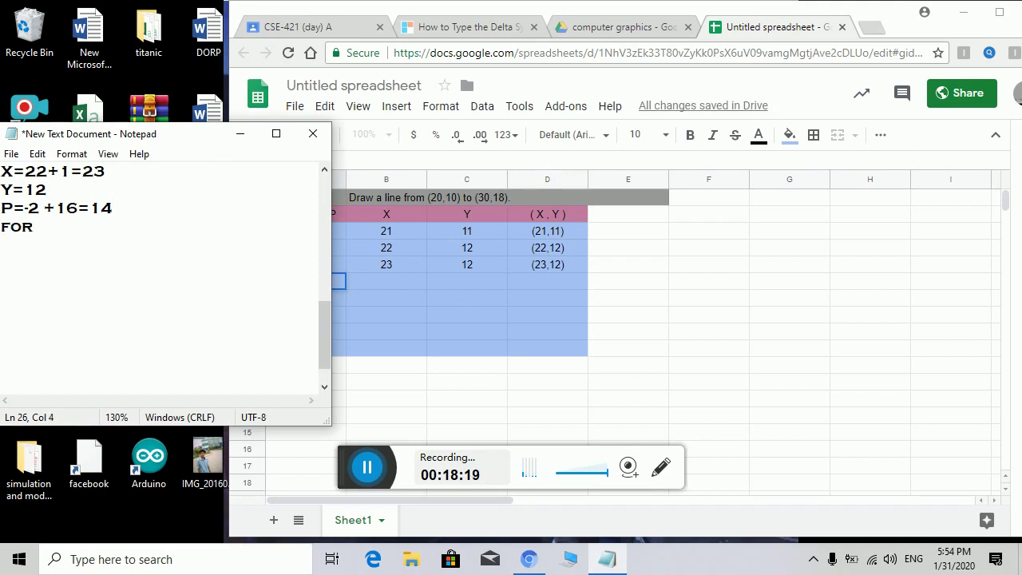
{"action": "type", "text": " K="}
{"action": "key", "text": "Up"}
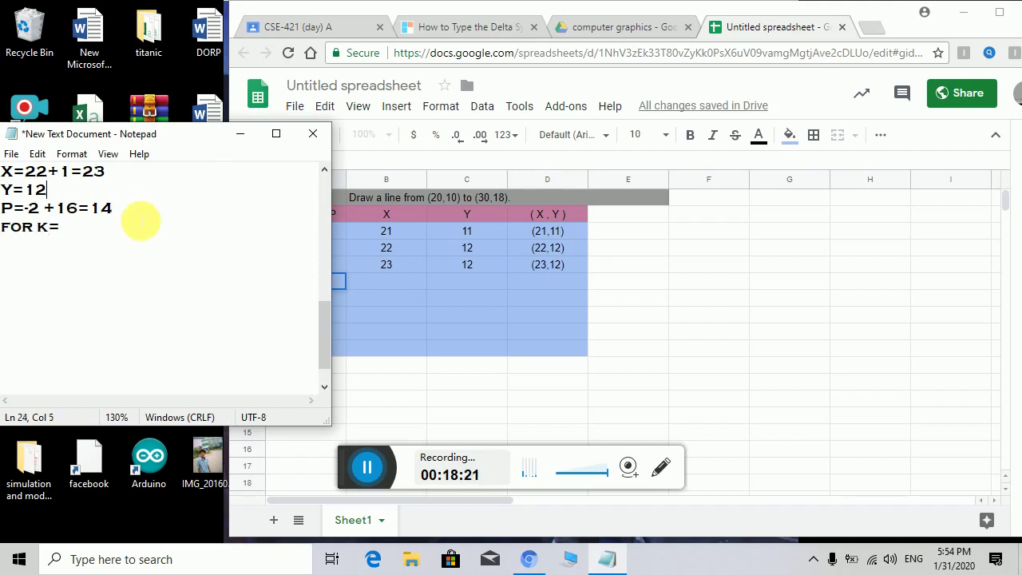
{"action": "key", "text": "Up"}
{"action": "key", "text": "Up"}
{"action": "key", "text": "Up"}
{"action": "key", "text": "Up"}
{"action": "key", "text": "Down"}
{"action": "key", "text": "Down"}
{"action": "key", "text": "Down"}
{"action": "key", "text": "Down"}
{"action": "key", "text": "Down"}
{"action": "key", "text": "Return"}
{"action": "key", "text": "BackSpace"}
{"action": "type", "text": "4"}
{"action": "key", "text": "Return"}
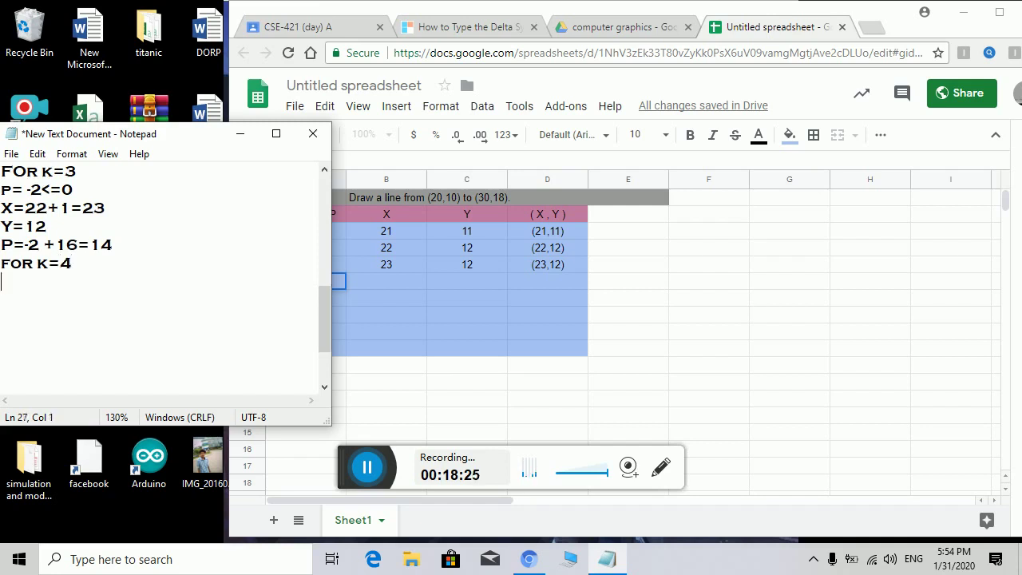
{"action": "type", "text": "P=14>0"}
{"action": "key", "text": "Return"}
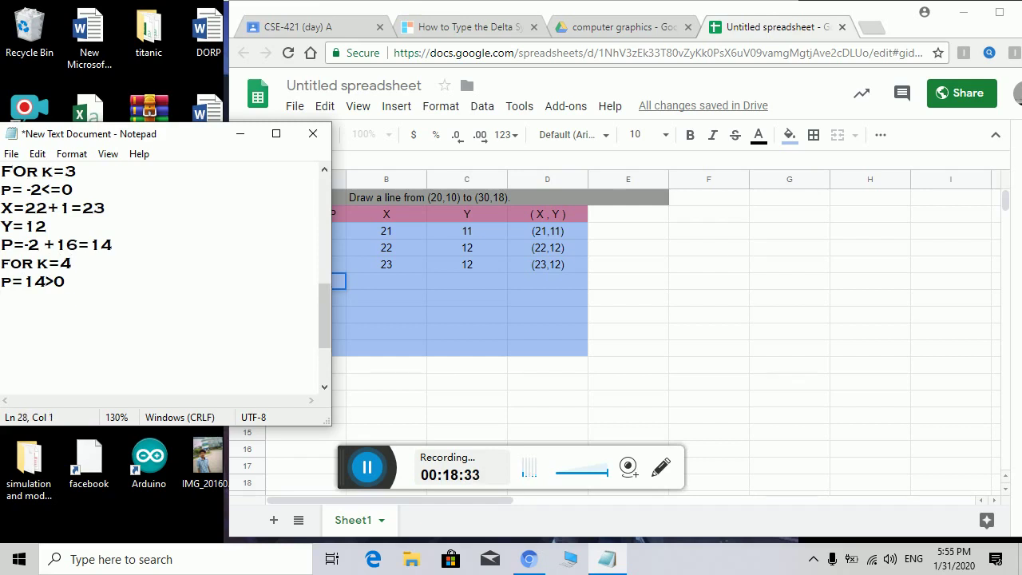
Step: Write the k=4 coordinates line as X=23+1=24 ,Y=12+1=13
{"action": "type", "text": "X=23+1 Y="}
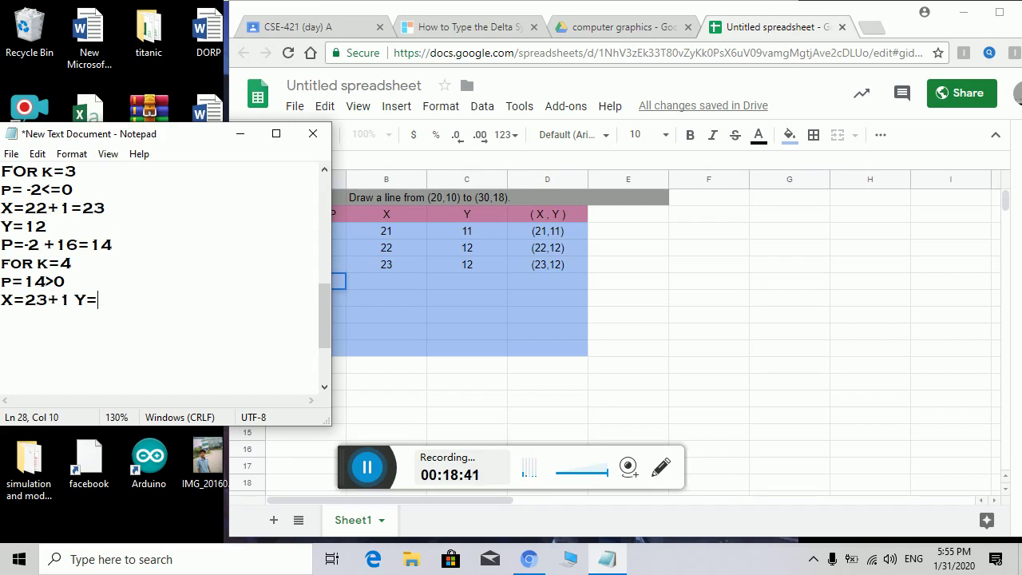
{"action": "type", "text": "12+1="}
{"action": "key", "text": "Left"}
{"action": "key", "text": "Left"}
{"action": "key", "text": "Left"}
{"action": "key", "text": "Left"}
{"action": "key", "text": "Left"}
{"action": "key", "text": "Left"}
{"action": "key", "text": "Left"}
{"action": "key", "text": "Left"}
{"action": "type", "text": "=24 ,"}
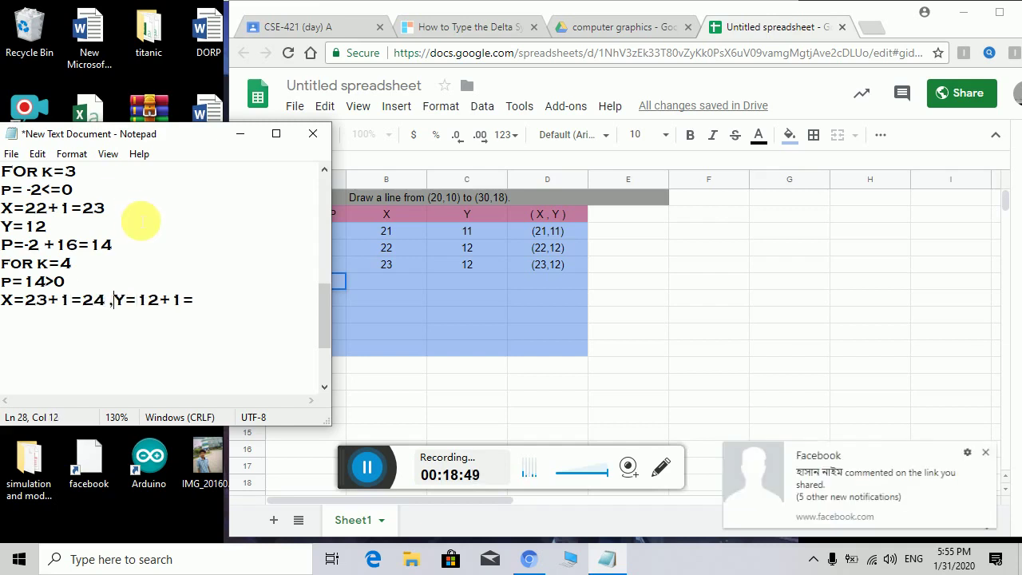
{"action": "key", "text": "Right"}
{"action": "key", "text": "Right"}
{"action": "key", "text": "Right"}
{"action": "key", "text": "Right"}
{"action": "key", "text": "Right"}
{"action": "key", "text": "Right"}
{"action": "key", "text": "Right"}
{"action": "type", "text": "12"}
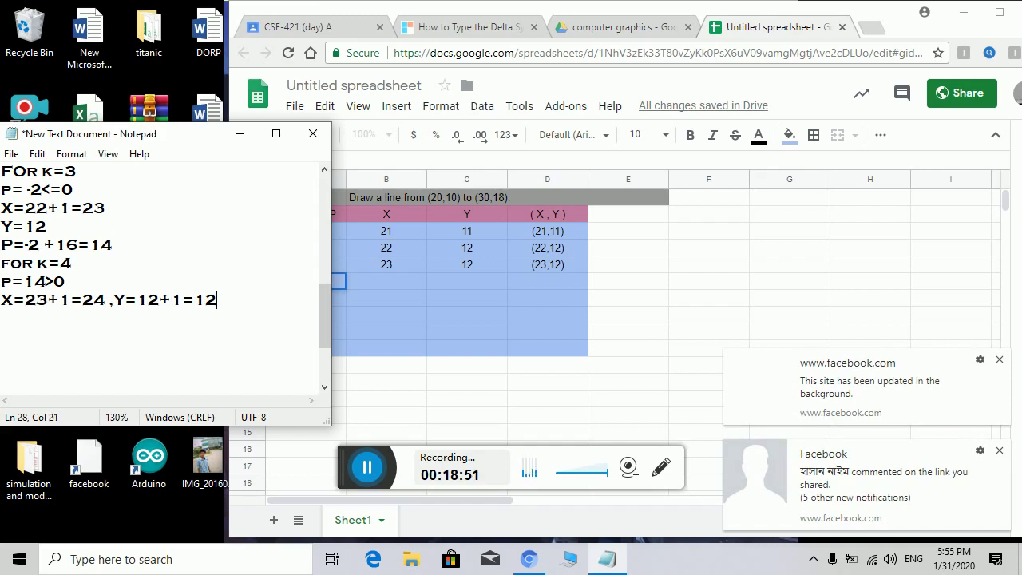
{"action": "key", "text": "BackSpace"}
{"action": "type", "text": "3"}
Step: Add the line P=14-4=10 under the k=4 coordinates, checking the 2ΔY - 2ΔX value near the start of the calculations
{"action": "key", "text": "Return"}
{"action": "type", "text": "P=14"}
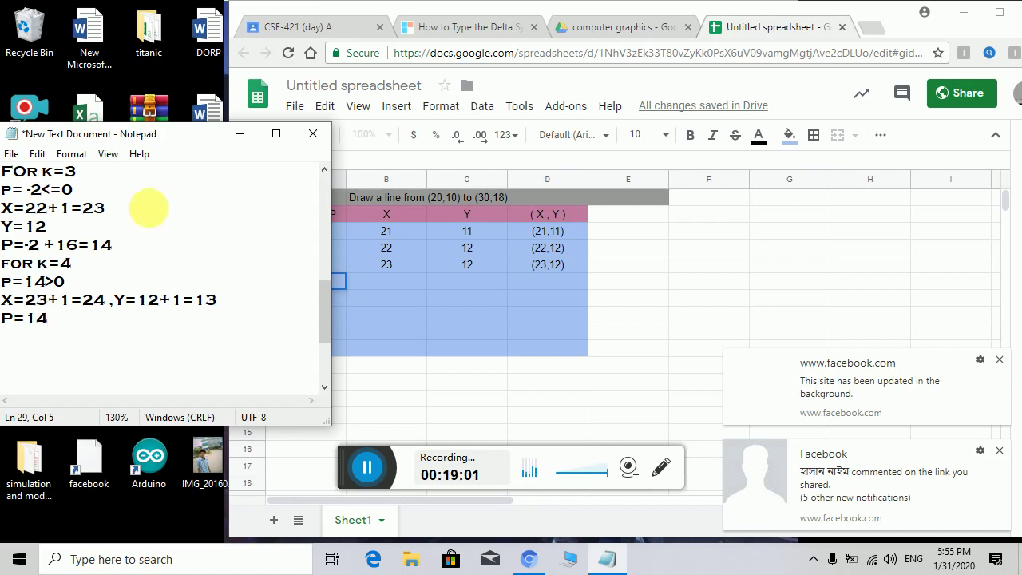
{"action": "left_click_drag", "start_coordinate": [330, 307], "coordinate": [320, 214]}
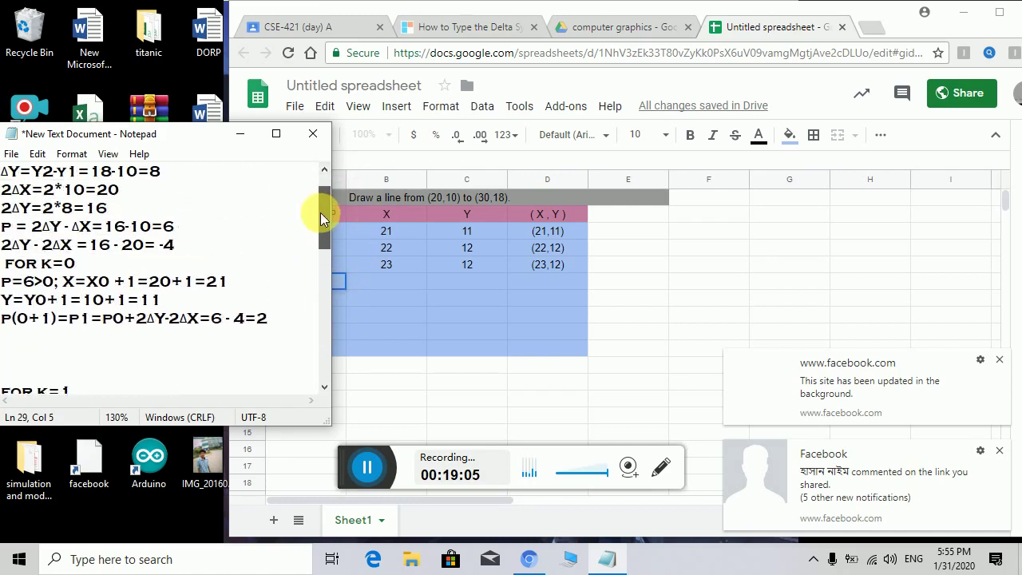
{"action": "left_click_drag", "start_coordinate": [182, 249], "coordinate": [3, 263]}
{"action": "left_click_drag", "start_coordinate": [328, 193], "coordinate": [316, 297]}
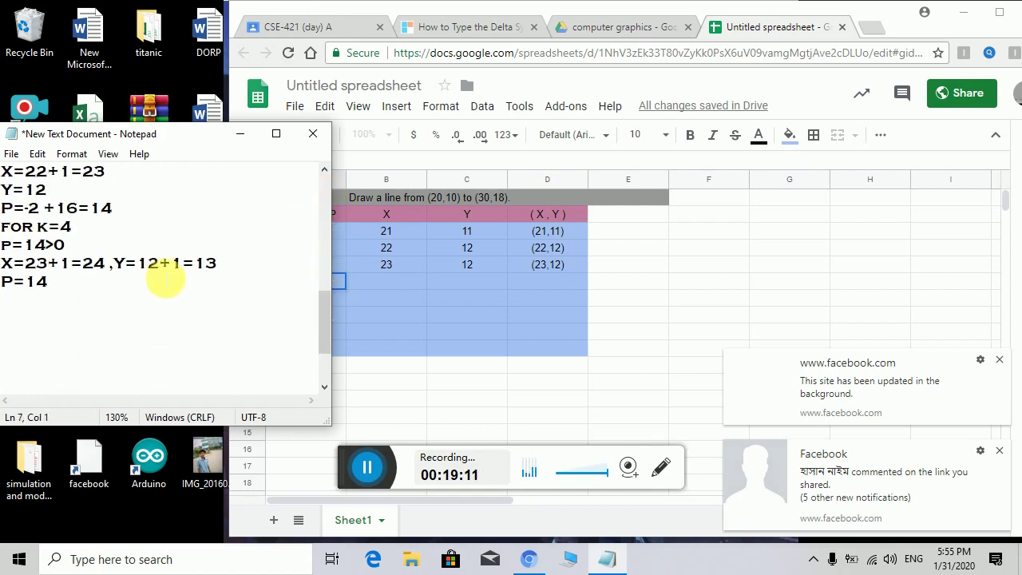
{"action": "left_click", "coordinate": [122, 289]}
{"action": "type", "text": "-4=10"}
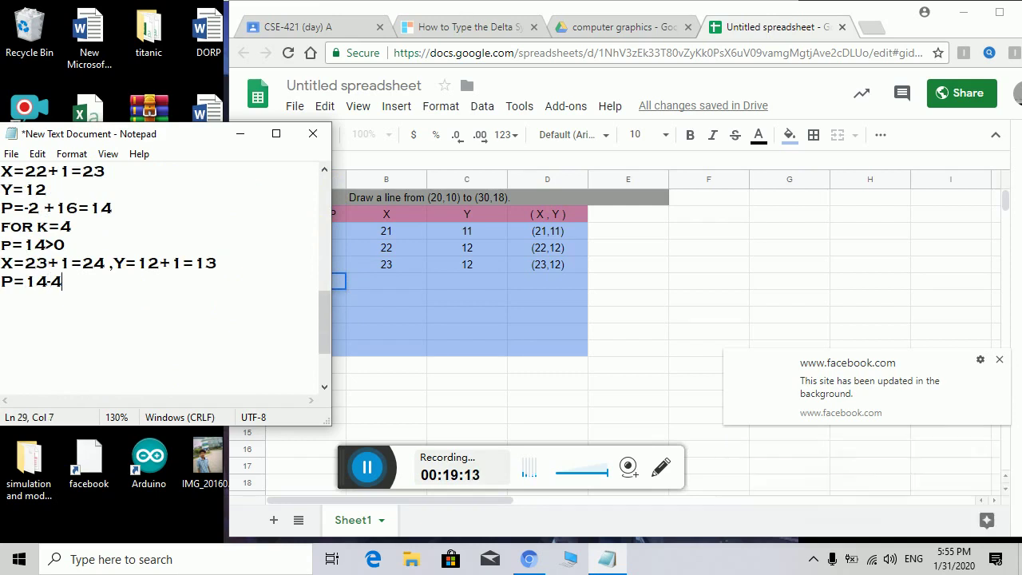
Step: Switch to the spreadsheet and complete row 6 with X 24, Y 13 and (24,13), and enter 10 as the parameter in A7
{"action": "left_click", "coordinate": [385, 275]}
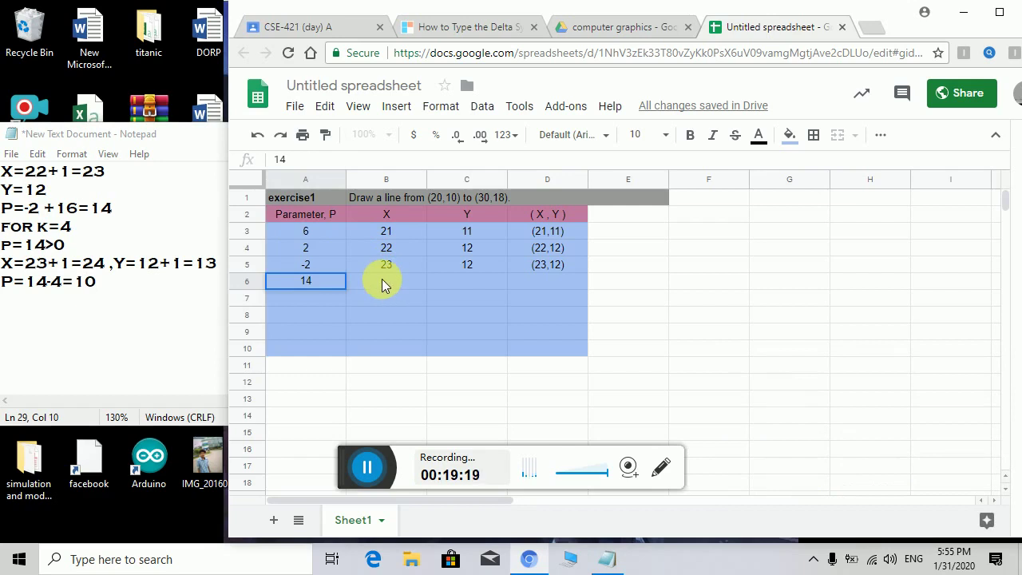
{"action": "left_click", "coordinate": [385, 281]}
{"action": "type", "text": "2"}
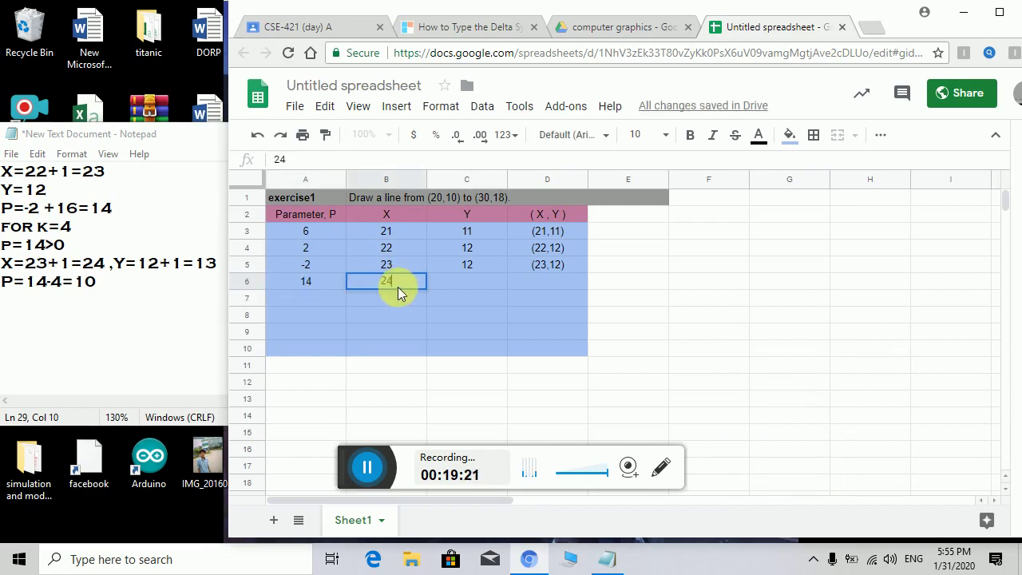
{"action": "type", "text": "4"}
{"action": "left_click", "coordinate": [464, 282]}
{"action": "type", "text": "13"}
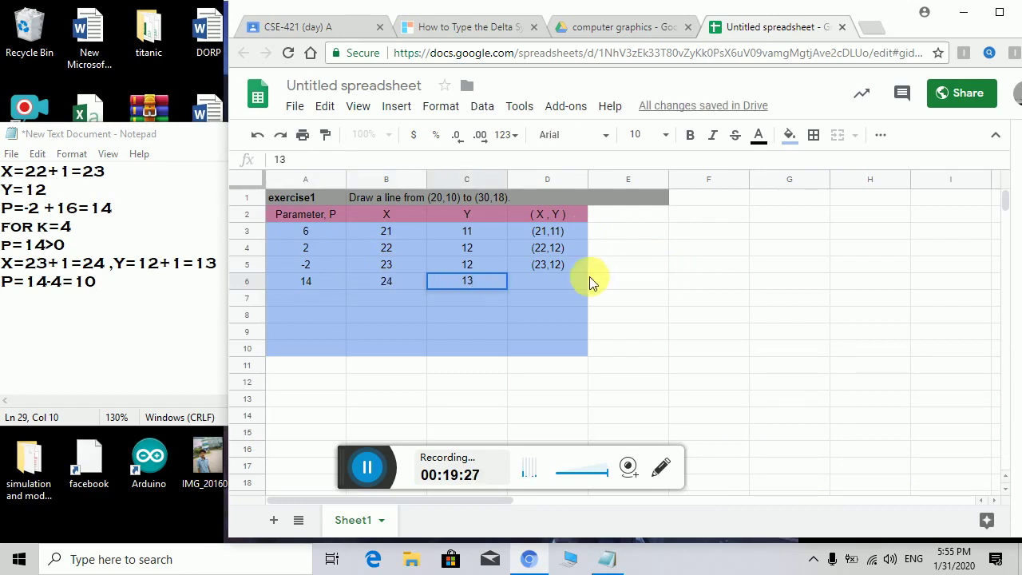
{"action": "left_click", "coordinate": [559, 282]}
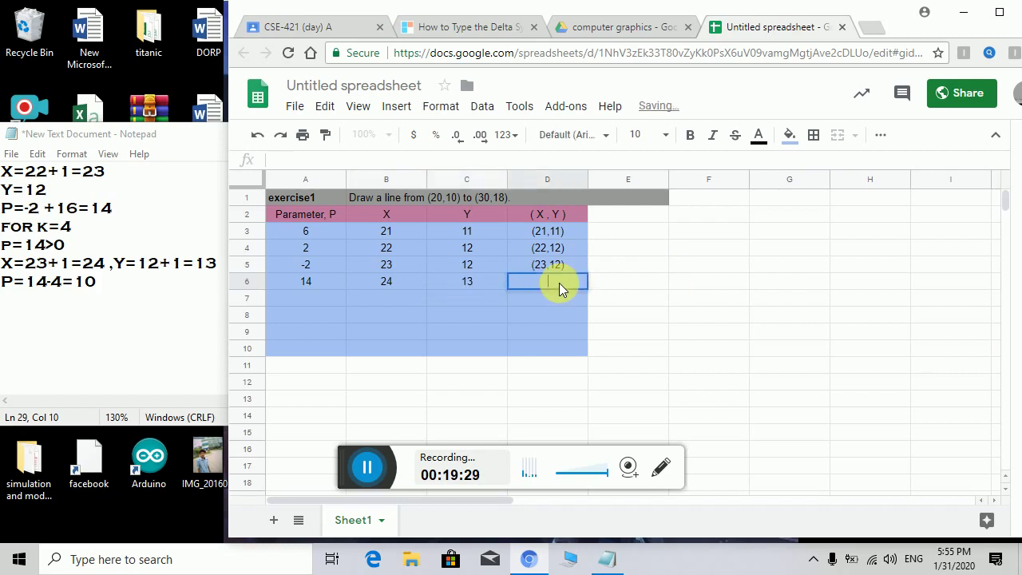
{"action": "type", "text": "()"}
{"action": "key", "text": "Left"}
{"action": "type", "text": "24,13"}
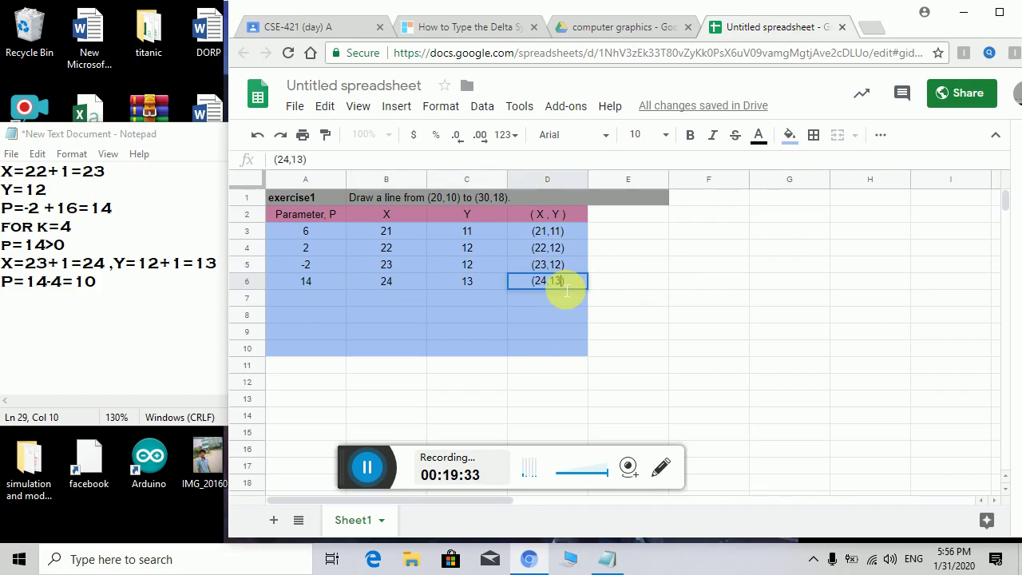
{"action": "left_click", "coordinate": [295, 296]}
{"action": "type", "text": "10"}
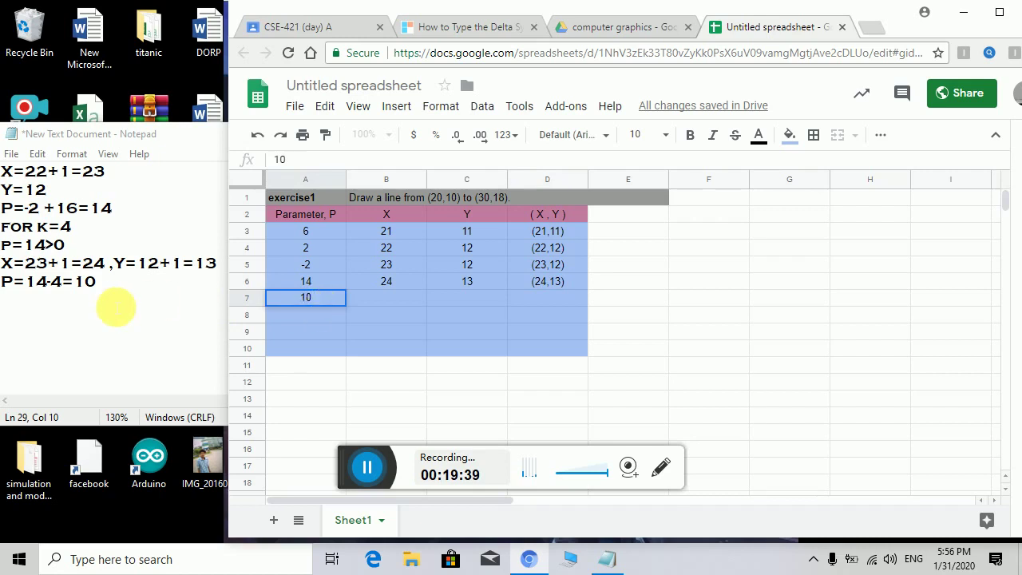
Step: Return to Notepad and add the lines "for k=5" and "P=10>0" at the end of the calculations
{"action": "left_click", "coordinate": [116, 295]}
{"action": "key", "text": "Return"}
{"action": "type", "text": "FOR K=5"}
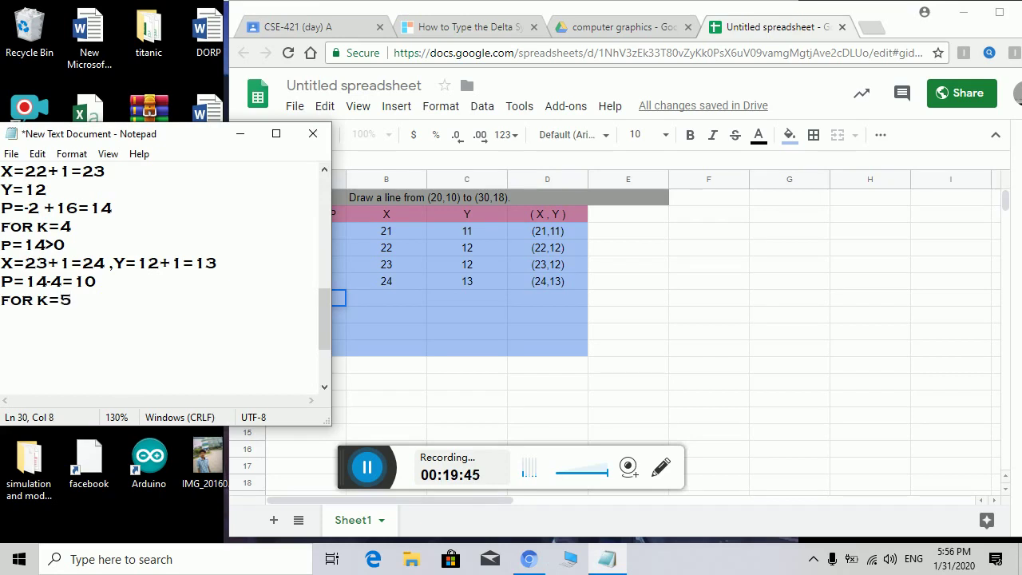
{"action": "key", "text": "Return"}
{"action": "type", "text": "P=10>0"}
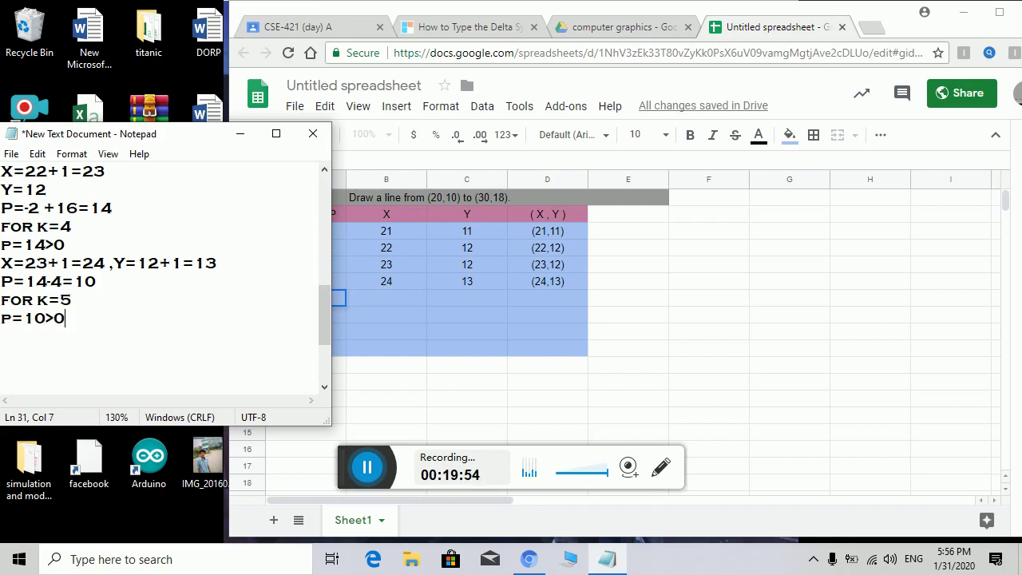
Step: Write the k=5 coordinates line as X=24+1=25, Y=13+1=14
{"action": "key", "text": "Return"}
{"action": "type", "text": "X=24"}
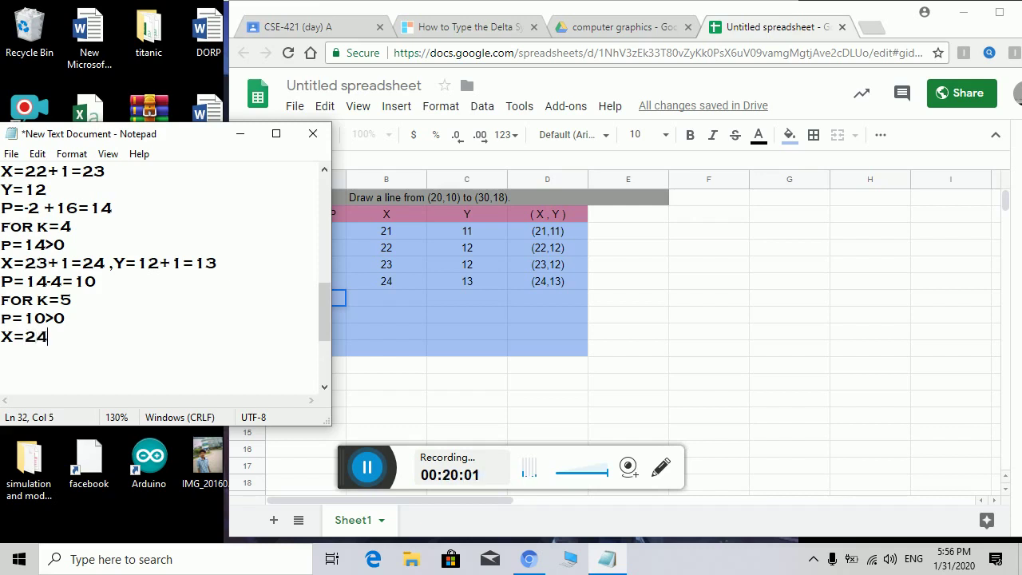
{"action": "type", "text": "+1=25, Y"}
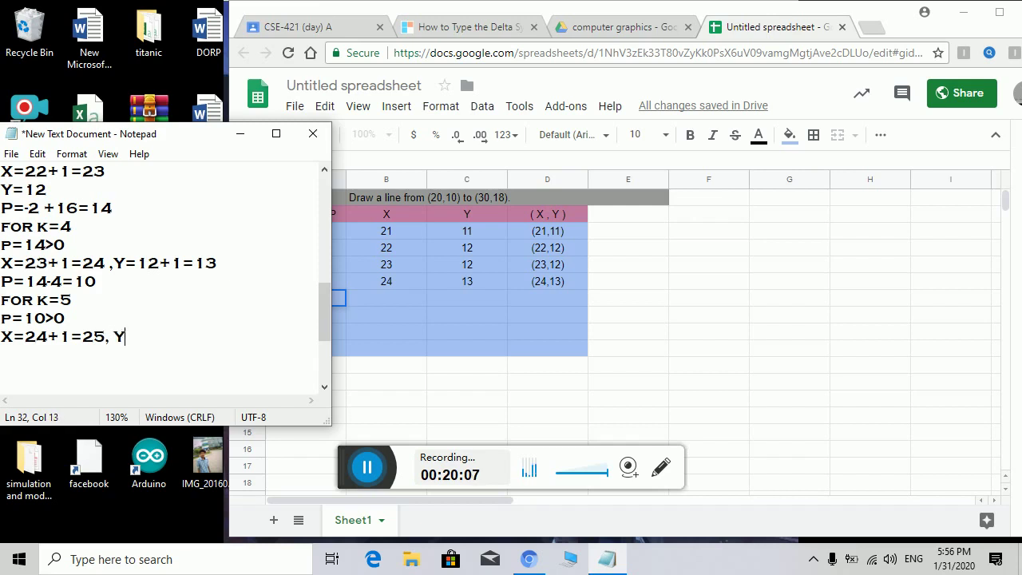
{"action": "type", "text": "=13+1=14"}
Step: Add the line P=10-4=6 under the k=5 coordinates, looking up the 2ΔY - 2ΔX value in the earlier calculations
{"action": "key", "text": "Return"}
{"action": "type", "text": "P="}
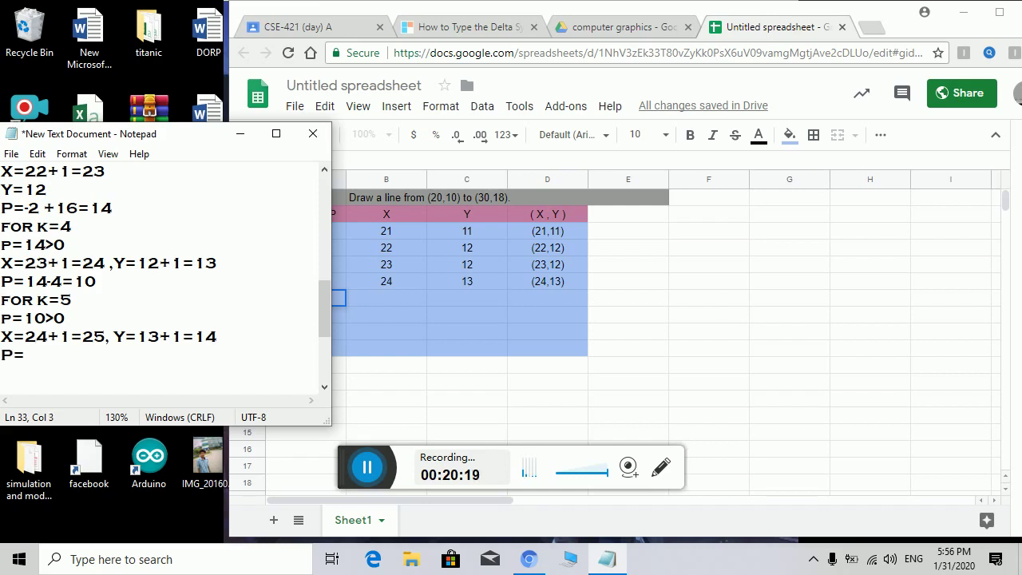
{"action": "type", "text": "10+"}
{"action": "key", "text": "BackSpace"}
{"action": "type", "text": "-"}
{"action": "left_click_drag", "start_coordinate": [341, 319], "coordinate": [302, 209]}
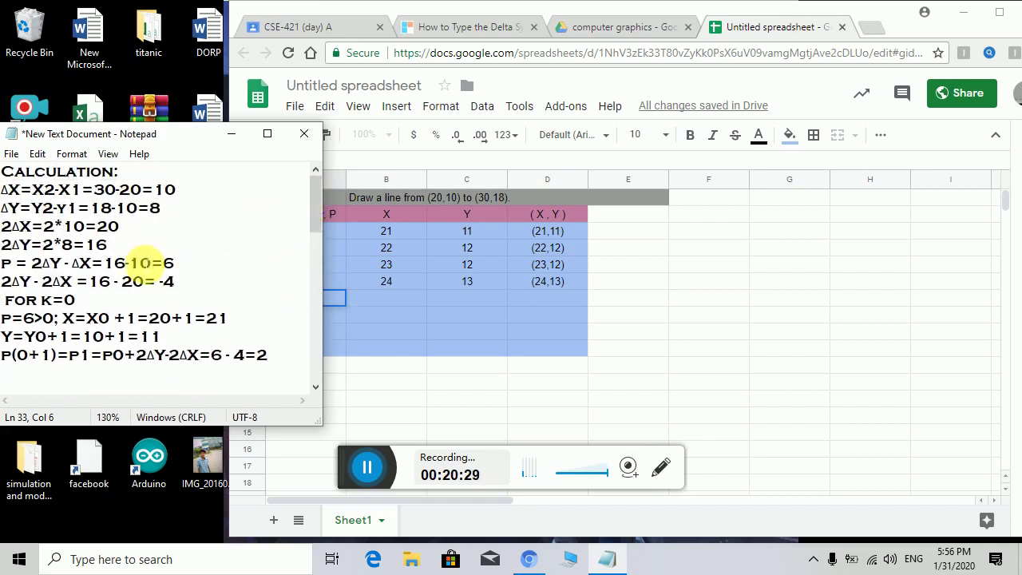
{"action": "left_click_drag", "start_coordinate": [3, 281], "coordinate": [174, 281]}
{"action": "left_click_drag", "start_coordinate": [315, 224], "coordinate": [296, 342]}
{"action": "left_click", "coordinate": [91, 216]}
{"action": "type", "text": "4="}
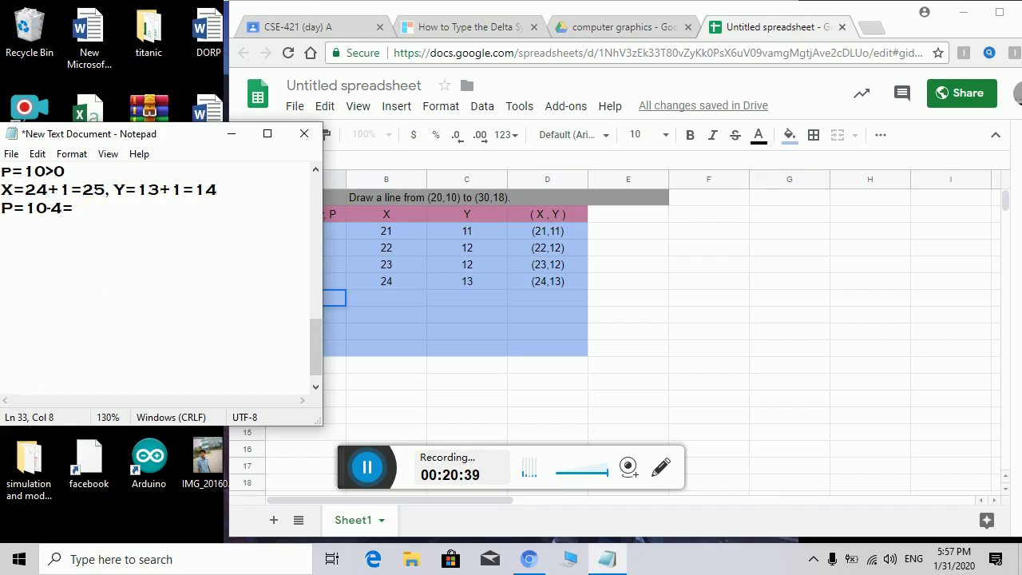
{"action": "type", "text": "6"}
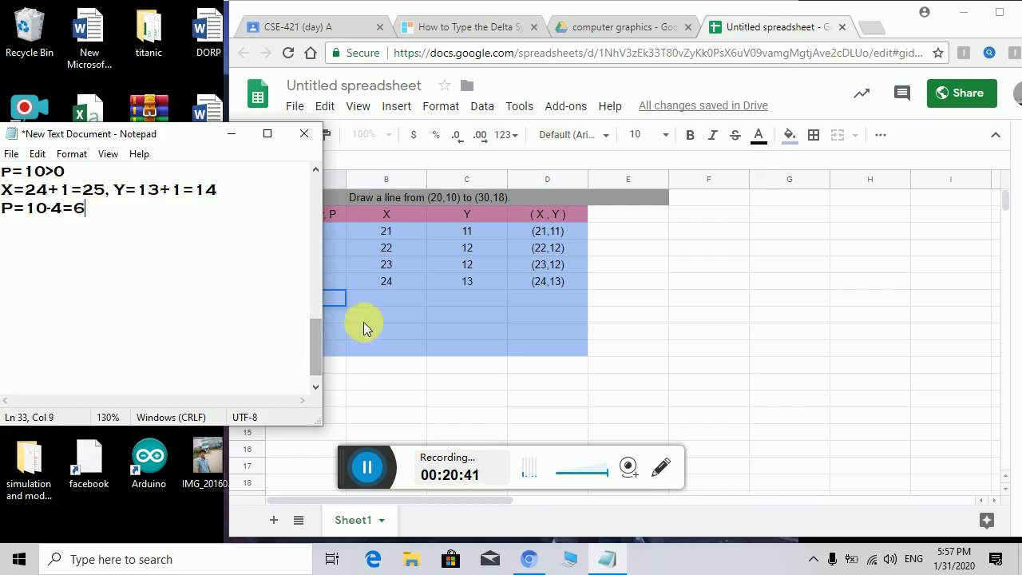
Step: Switch to the spreadsheet and complete row 7 with X 25, Y 14 and (25,14), and enter 6 as the parameter in A8
{"action": "left_click", "coordinate": [343, 300]}
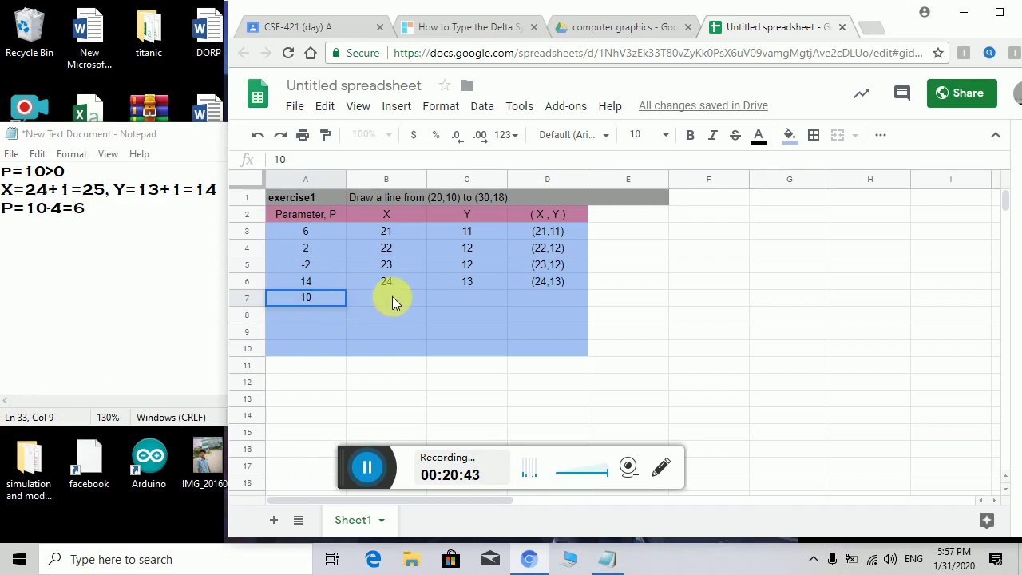
{"action": "left_click", "coordinate": [391, 296]}
{"action": "type", "text": "25"}
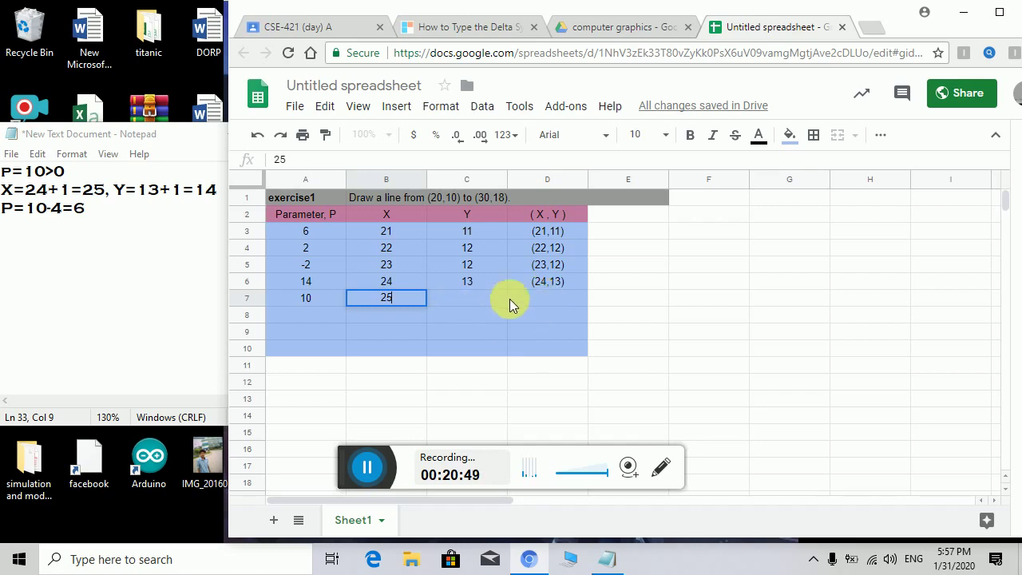
{"action": "left_click", "coordinate": [483, 301]}
{"action": "type", "text": "14"}
{"action": "key", "text": "Tab"}
{"action": "type", "text": "()"}
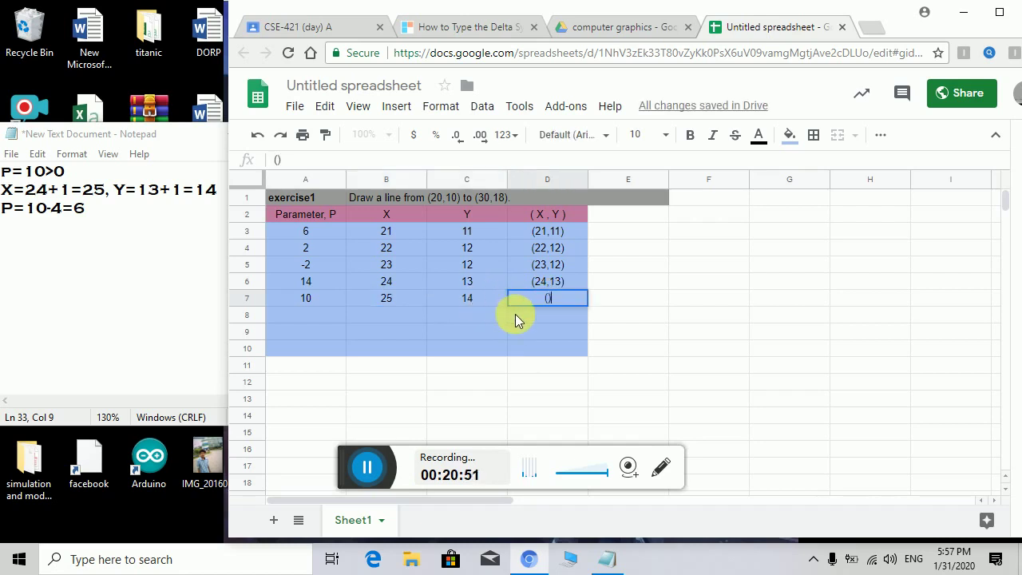
{"action": "type", "text": "25,1"}
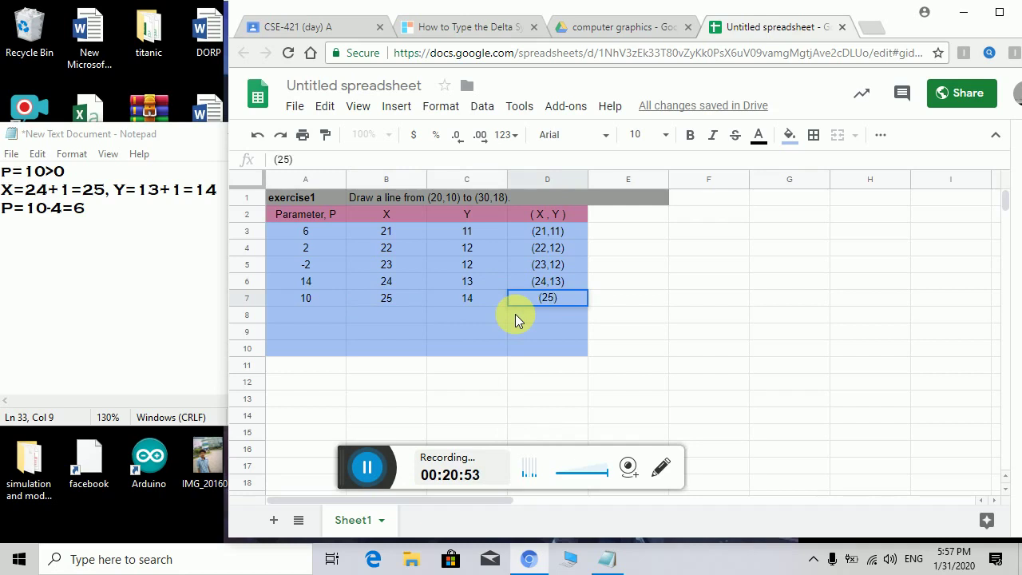
{"action": "type", "text": "4"}
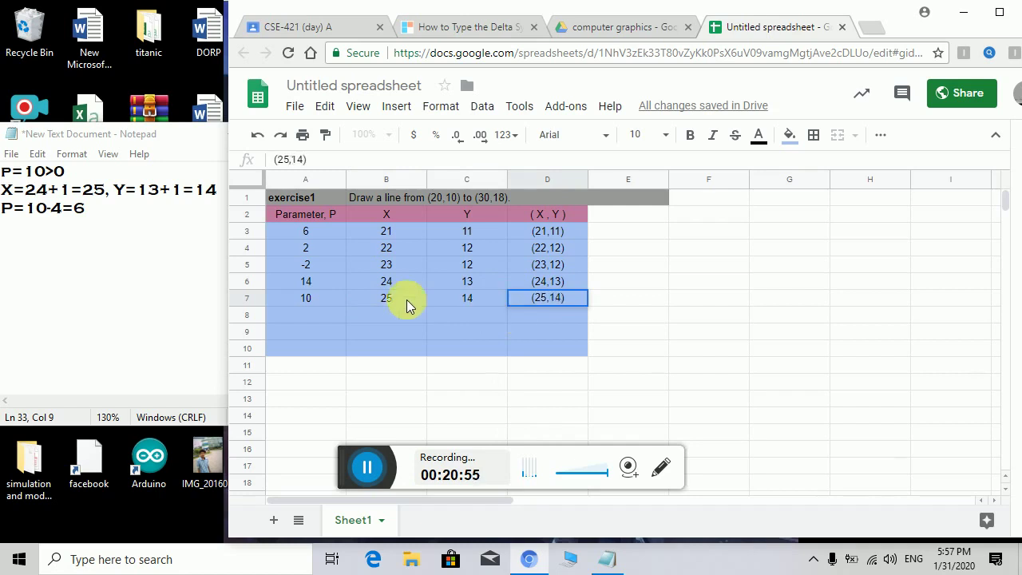
{"action": "left_click", "coordinate": [310, 314]}
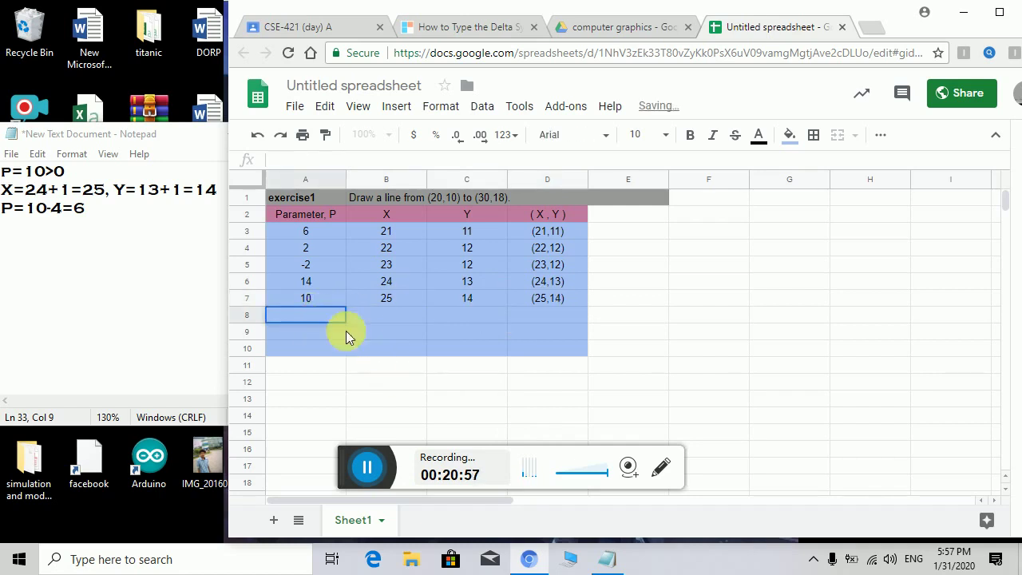
{"action": "type", "text": "6"}
Step: Return to Notepad and add the line "for k=6" after P=10-4=6, followed by a line break
{"action": "left_click", "coordinate": [124, 217]}
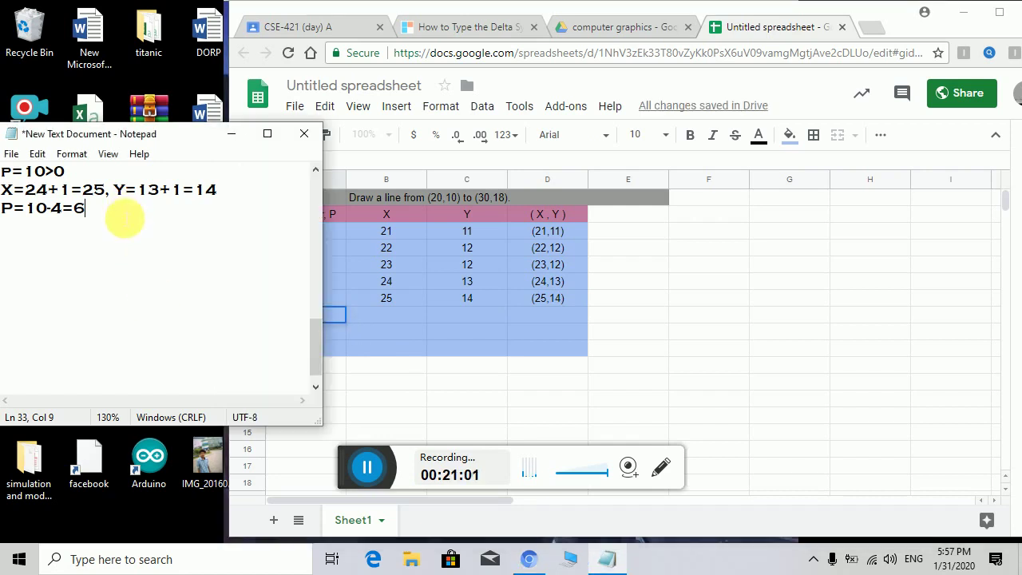
{"action": "key", "text": "Return"}
{"action": "type", "text": "FOR K="}
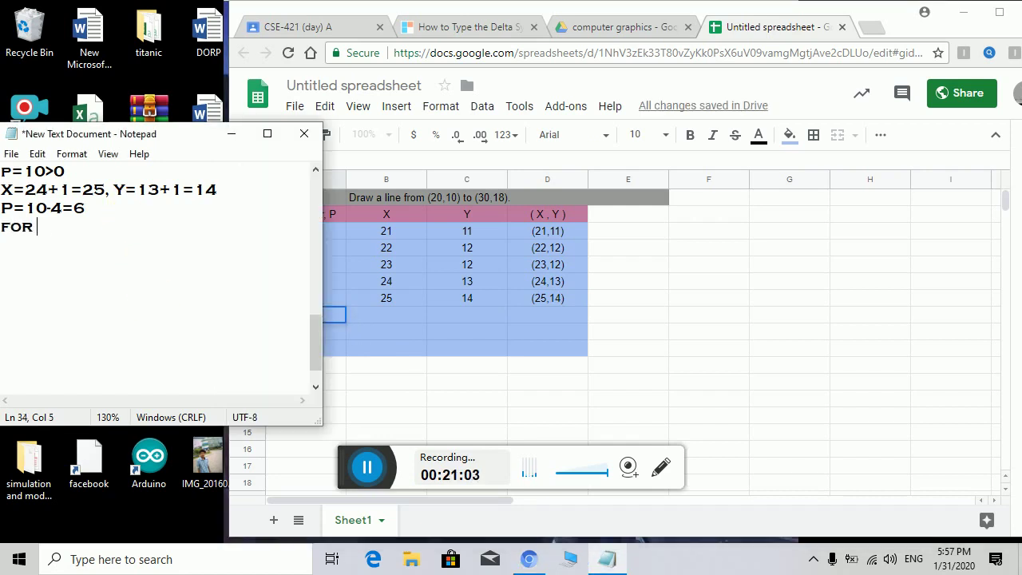
{"action": "key", "text": "Up"}
{"action": "key", "text": "Up"}
{"action": "key", "text": "Up"}
{"action": "key", "text": "Up"}
{"action": "key", "text": "Down"}
{"action": "key", "text": "Down"}
{"action": "key", "text": "Down"}
{"action": "key", "text": "Down"}
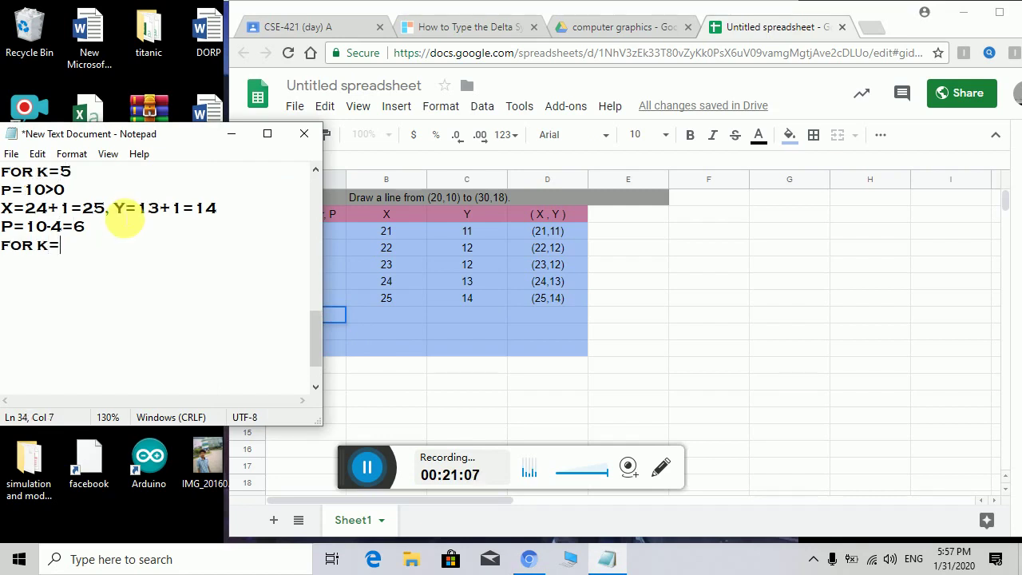
{"action": "type", "text": "6"}
{"action": "key", "text": "Return"}
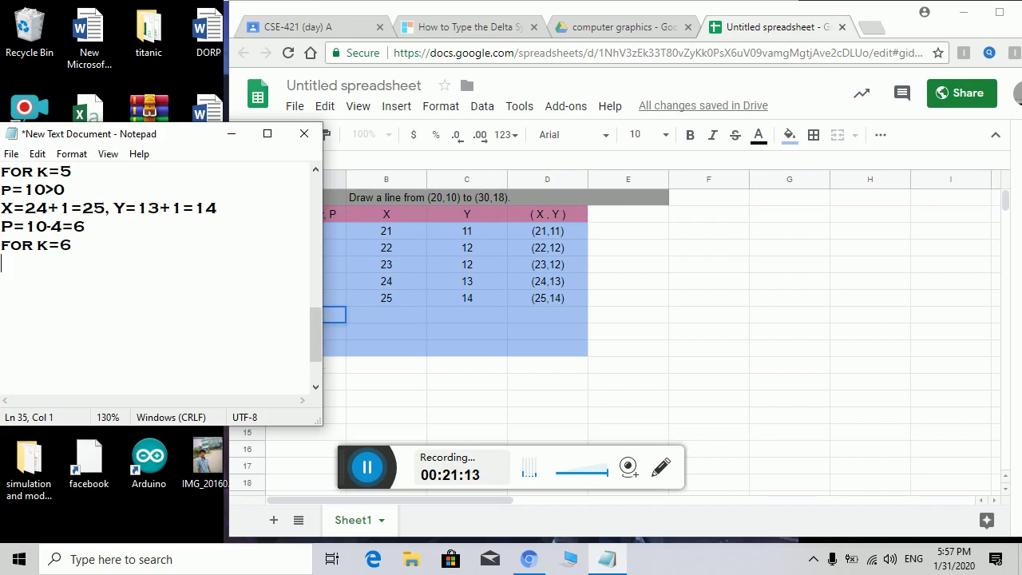
Step: Write the k=6 lines X=25+1=26, Y=14+1=15 and P=6-4=2 below the heading
{"action": "type", "text": "X=25+1=26"}
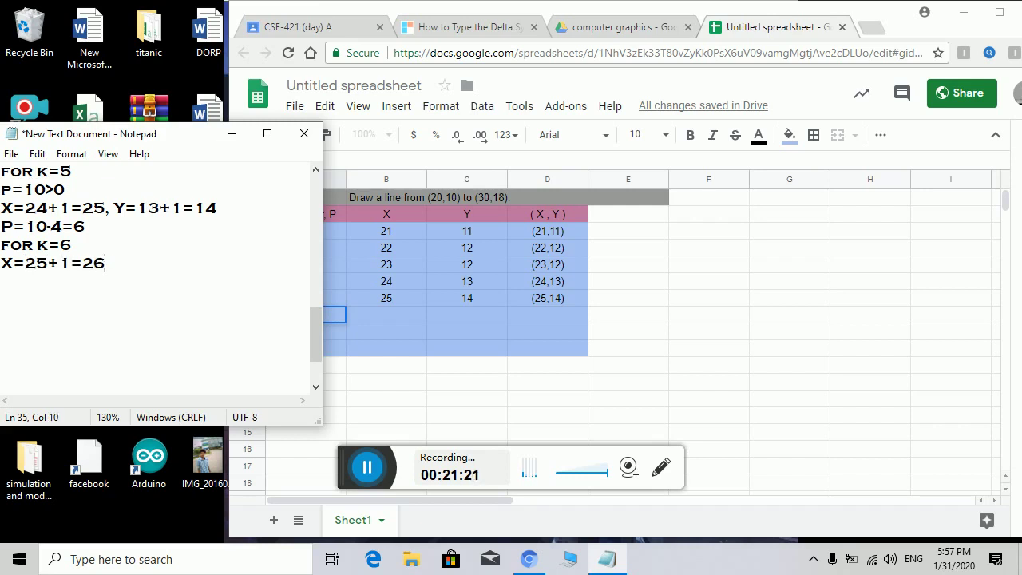
{"action": "key", "text": "Return"}
{"action": "type", "text": "Y=14+"}
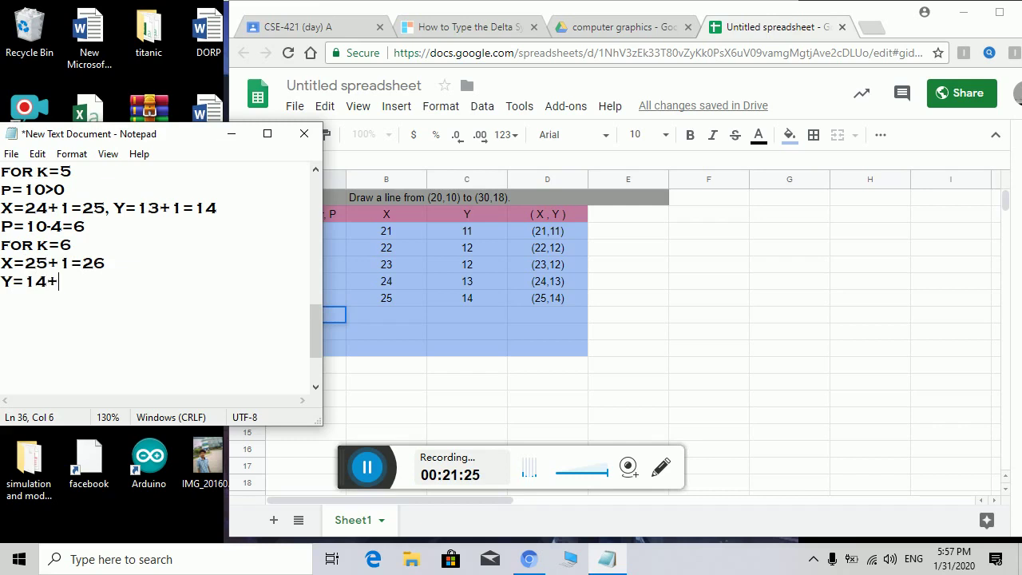
{"action": "type", "text": "1=15"}
{"action": "key", "text": "Return"}
{"action": "type", "text": "P="}
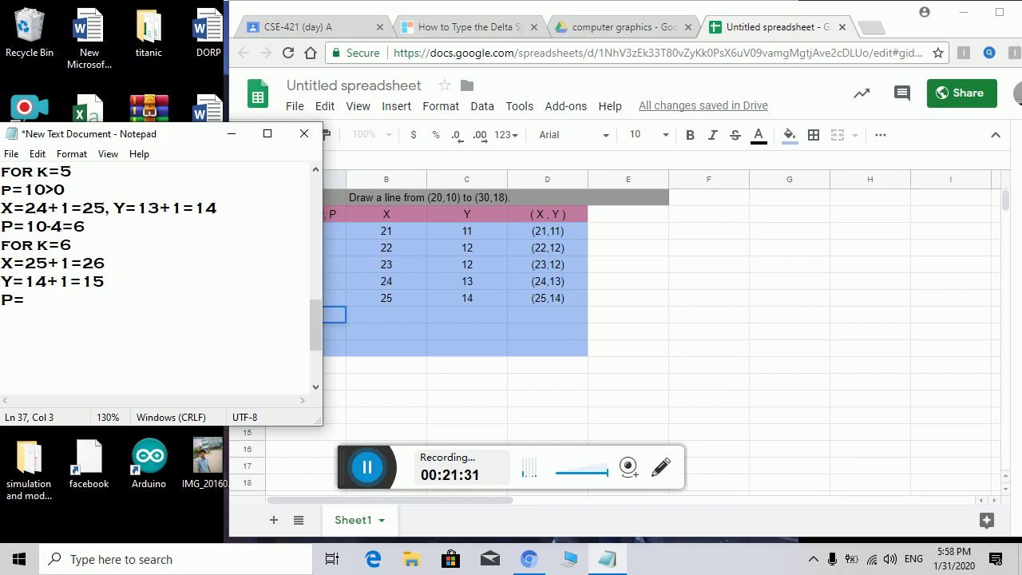
{"action": "type", "text": "6-4=2"}
{"action": "key", "text": "Return"}
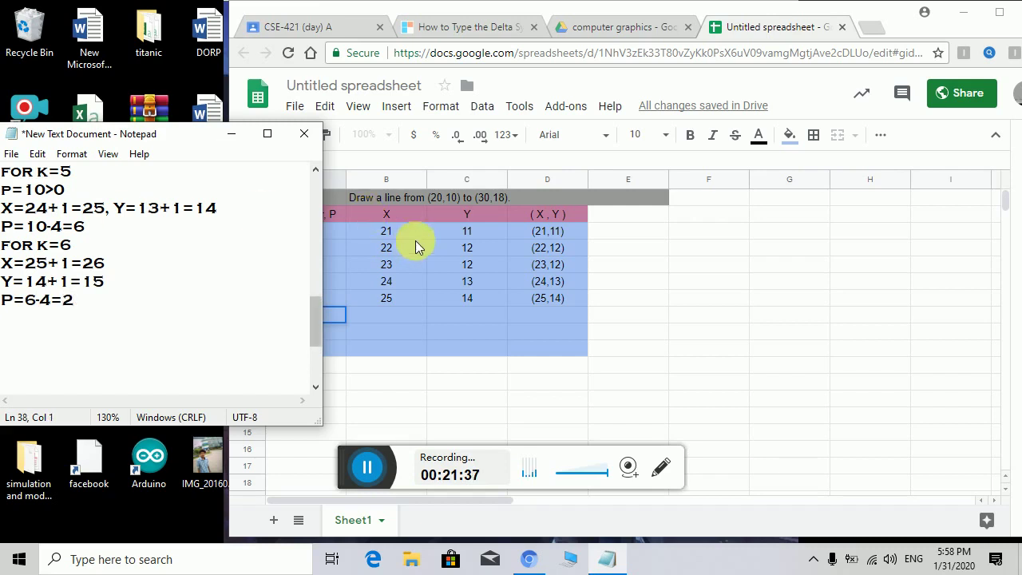
Step: Switch to the spreadsheet and complete row 8 with X 26, Y 15 and (26,15), and enter 2 as the parameter in A9
{"action": "left_click", "coordinate": [340, 320]}
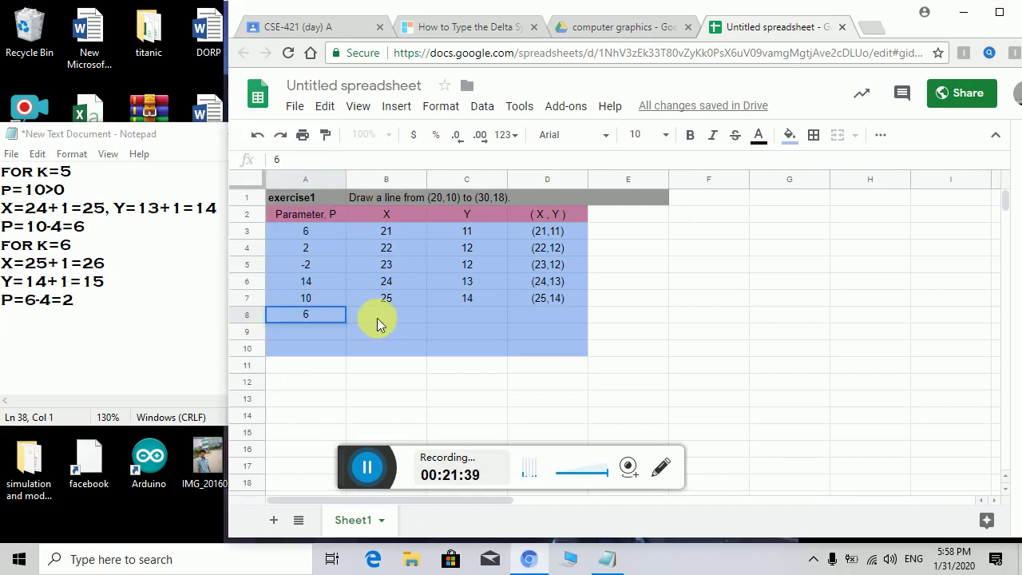
{"action": "left_click", "coordinate": [377, 317]}
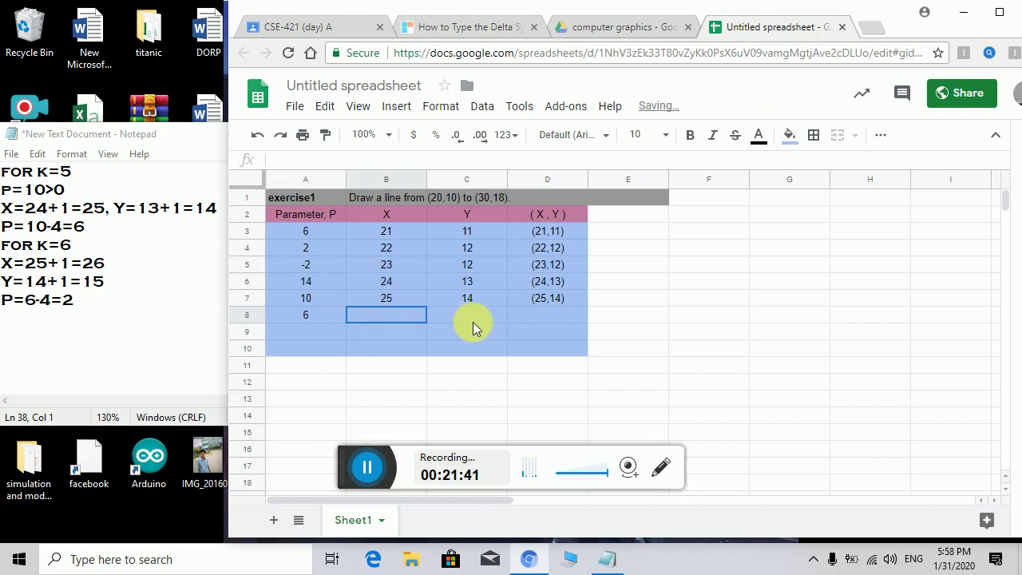
{"action": "type", "text": "26"}
{"action": "key", "text": "Tab"}
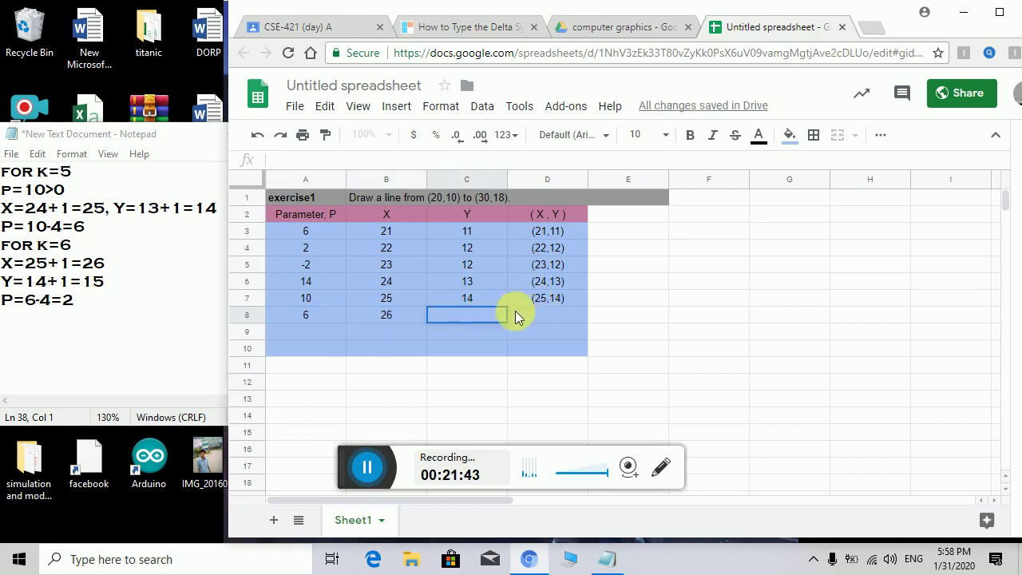
{"action": "left_click", "coordinate": [549, 310]}
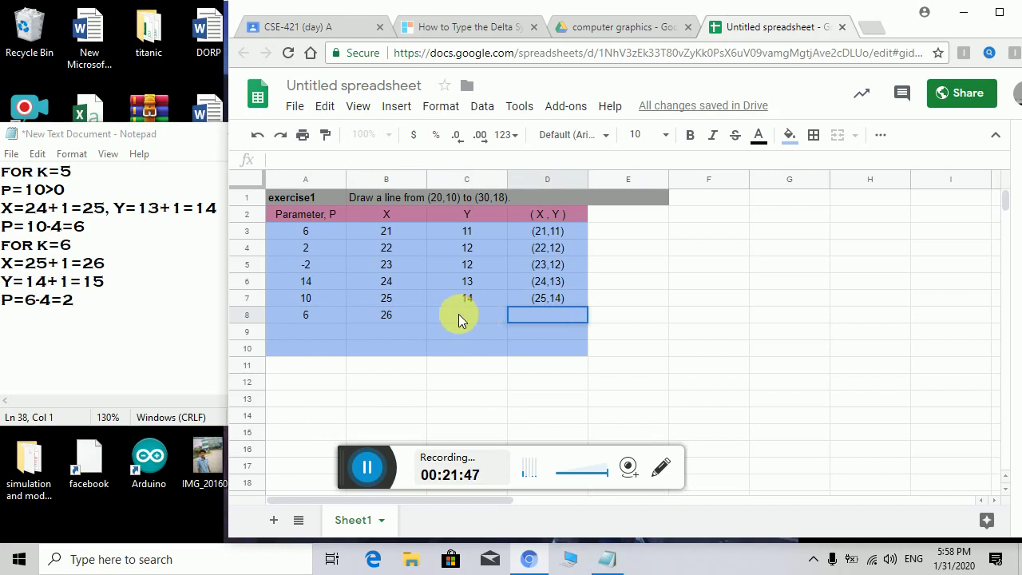
{"action": "double_click", "coordinate": [566, 319]}
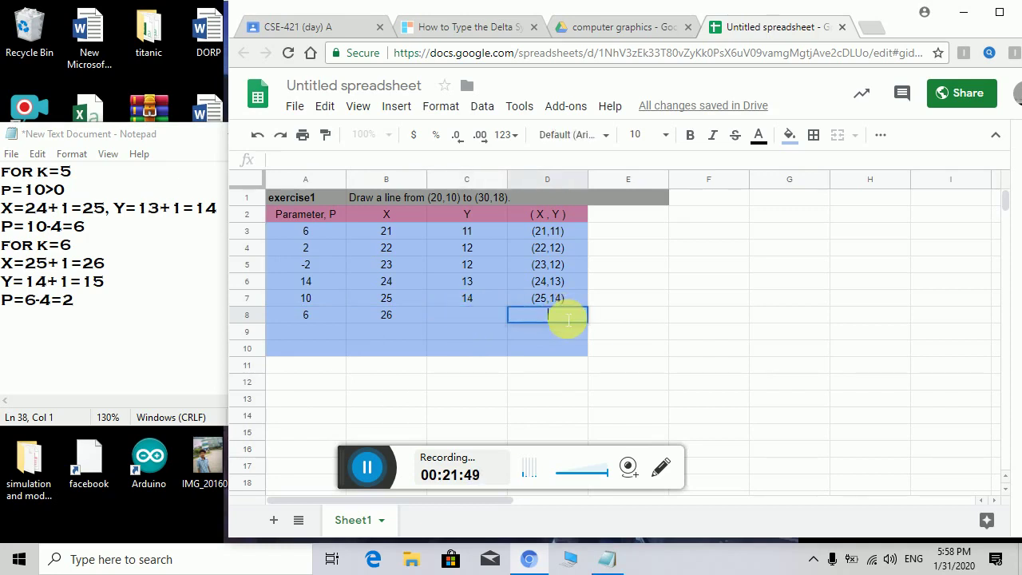
{"action": "type", "text": "()"}
{"action": "type", "text": "26"}
{"action": "type", "text": ",15"}
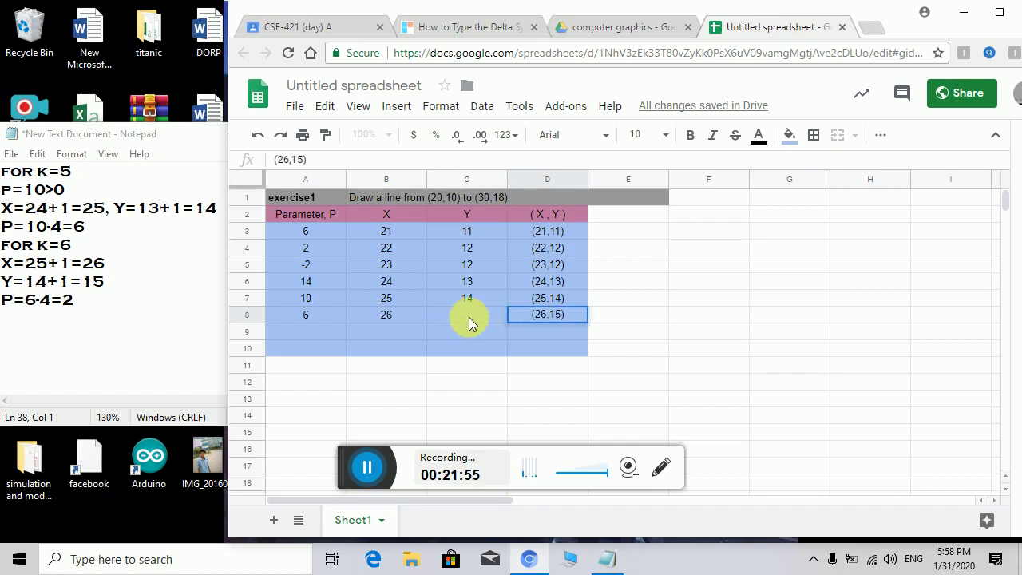
{"action": "left_click", "coordinate": [468, 317]}
{"action": "type", "text": "15"}
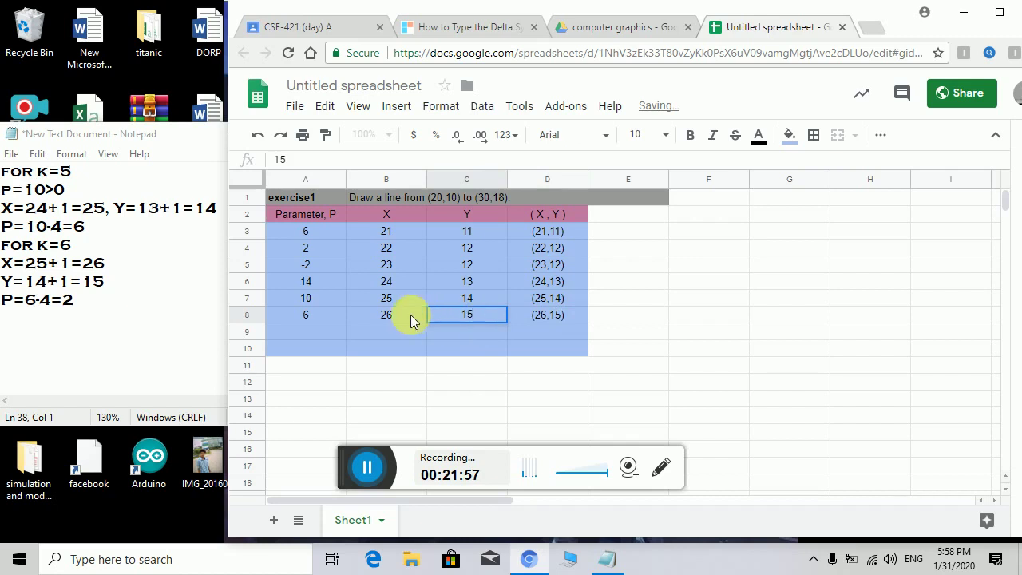
{"action": "left_click", "coordinate": [319, 329]}
{"action": "type", "text": "2"}
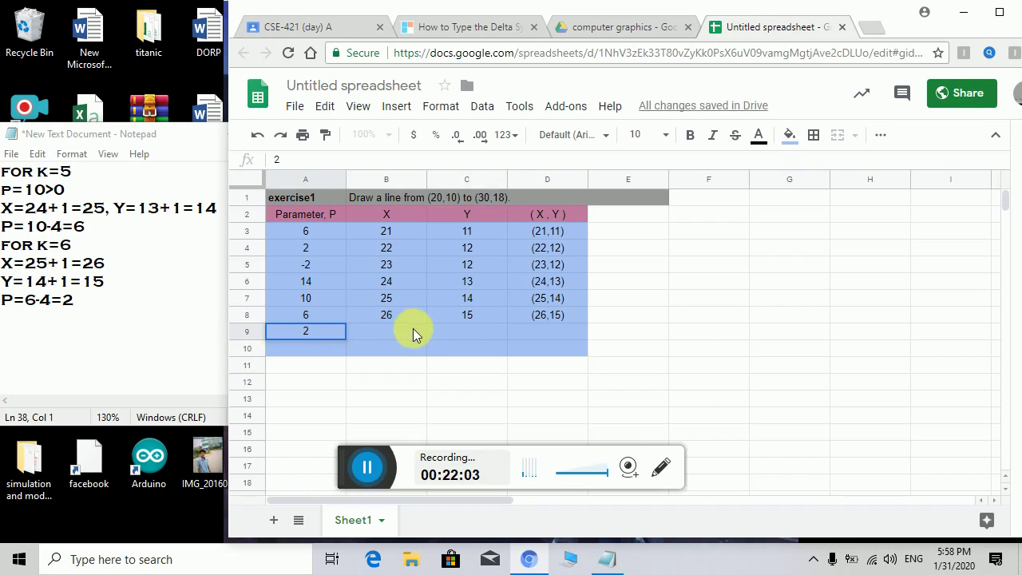
Step: Return to Notepad and add "for k=7" with the coordinate lines X=26+1=27 and Y=14+1=15
{"action": "left_click", "coordinate": [104, 307]}
{"action": "key", "text": "Return"}
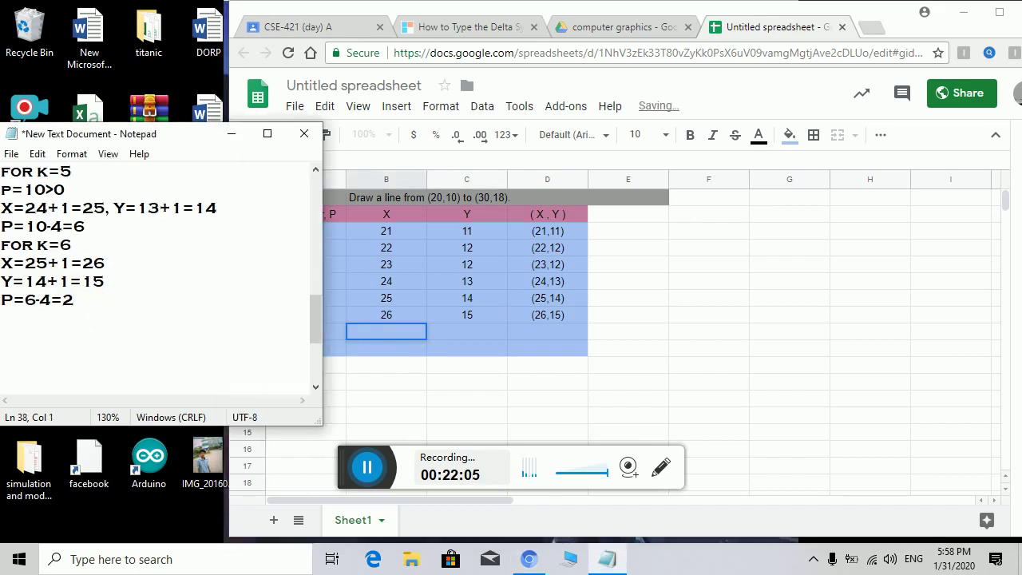
{"action": "type", "text": "FOR K=7"}
{"action": "key", "text": "Return"}
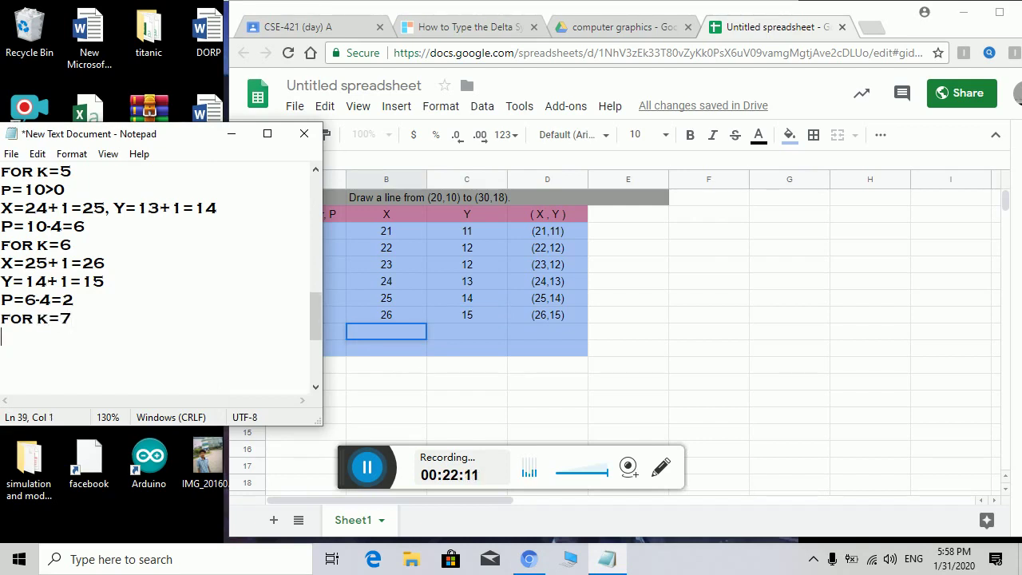
{"action": "type", "text": "X=26+1=27"}
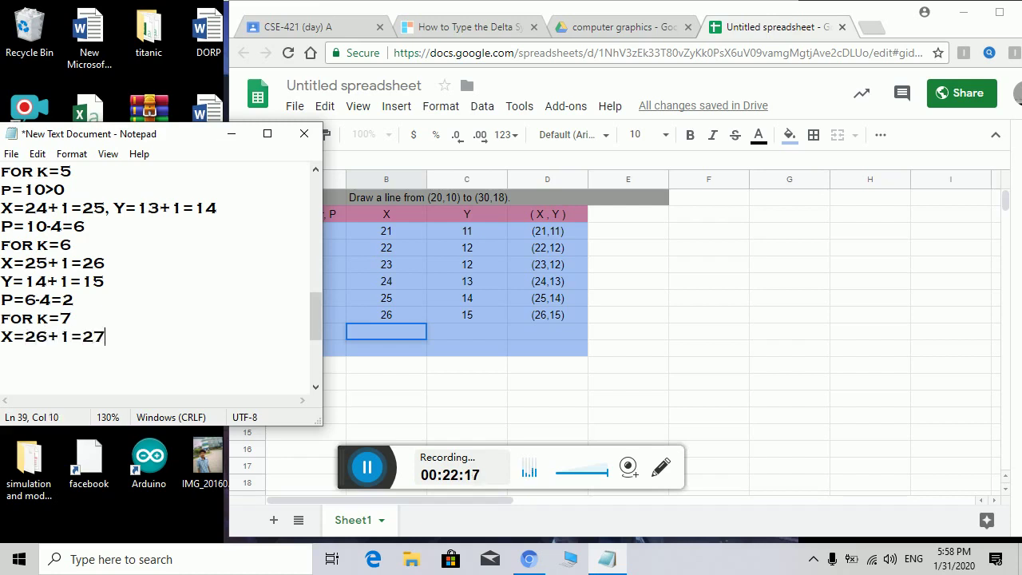
{"action": "key", "text": "Return"}
{"action": "type", "text": "Y=14+1"}
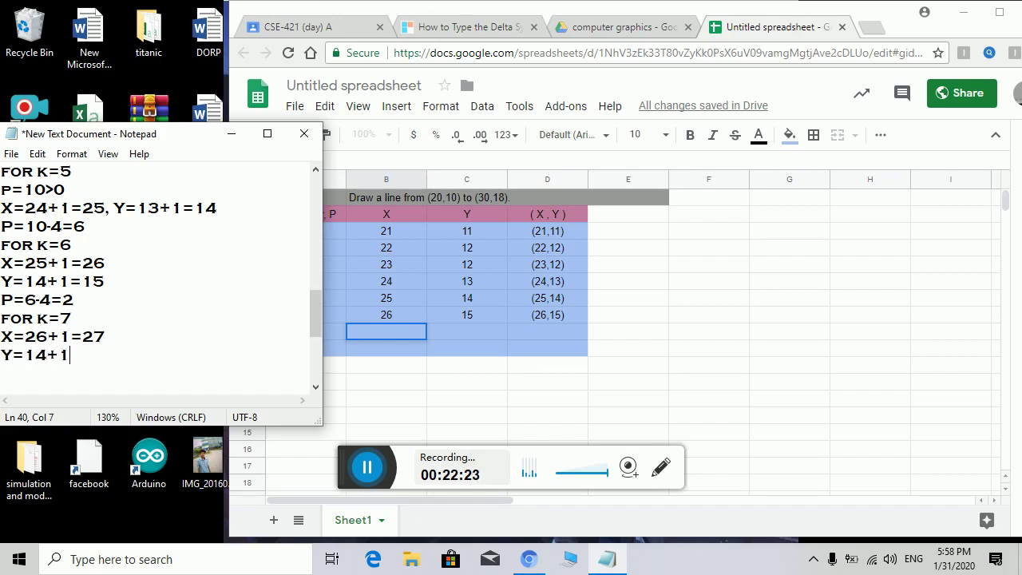
{"action": "type", "text": "=15"}
{"action": "key", "text": "Return"}
Step: Add the line P=2-4=-2 under the k=7 coordinates, followed by a line break
{"action": "type", "text": "P="}
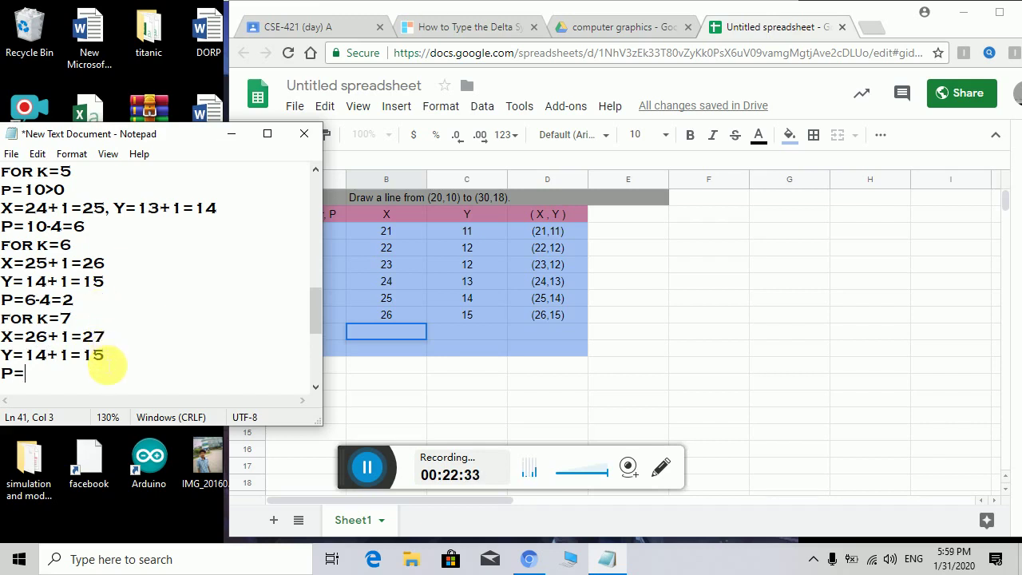
{"action": "type", "text": "2-"}
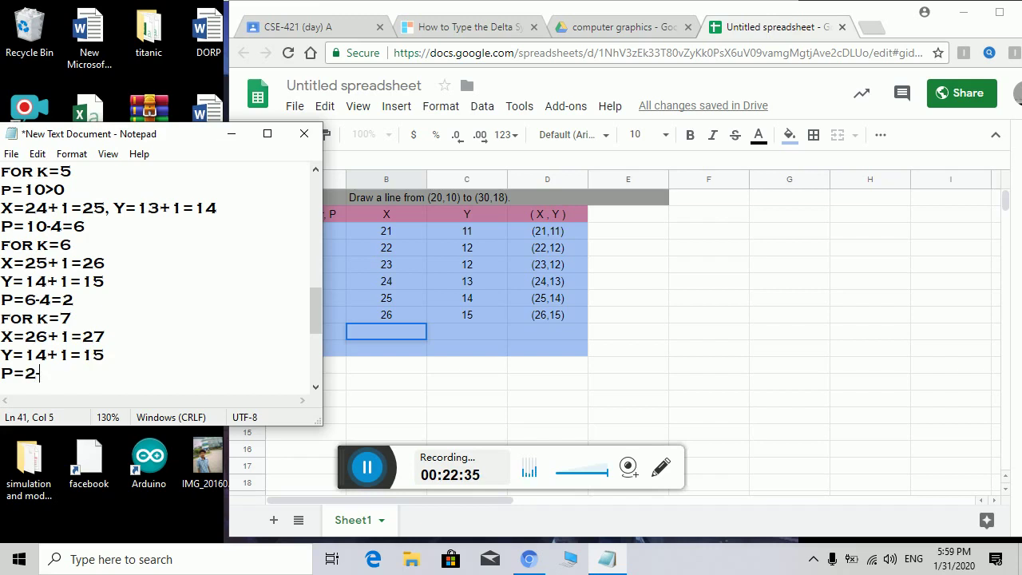
{"action": "type", "text": "4=2"}
{"action": "key", "text": "Left"}
{"action": "type", "text": "-"}
{"action": "key", "text": "Right"}
{"action": "key", "text": "Return"}
Step: Switch to the spreadsheet and complete row 9 with X 27, Y 15 and (27,15), and enter -2 as the parameter in A10
{"action": "left_click", "coordinate": [407, 329]}
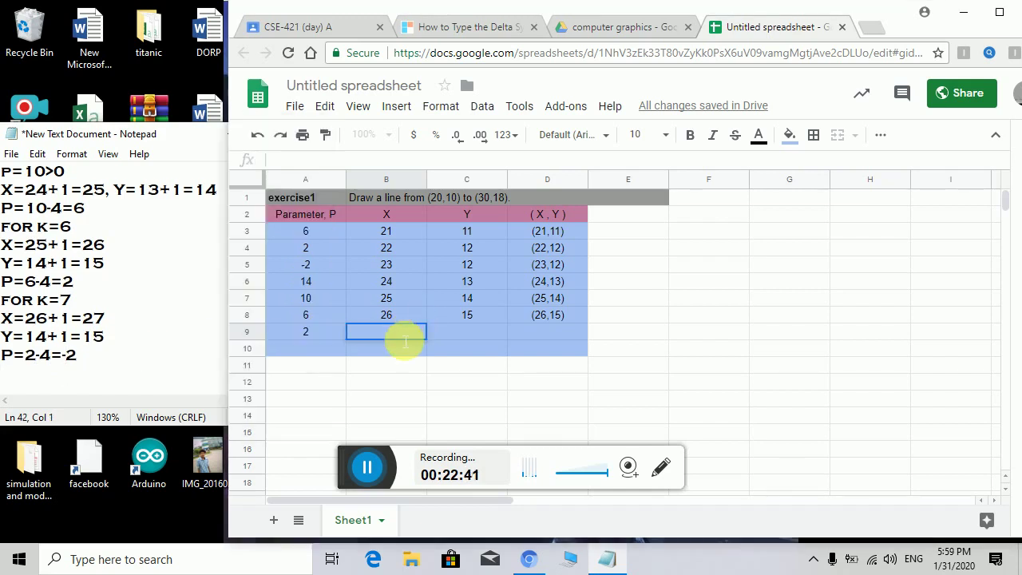
{"action": "type", "text": "27"}
{"action": "left_click", "coordinate": [464, 332]}
{"action": "type", "text": "15"}
{"action": "left_click", "coordinate": [531, 331]}
{"action": "type", "text": "()27,15"}
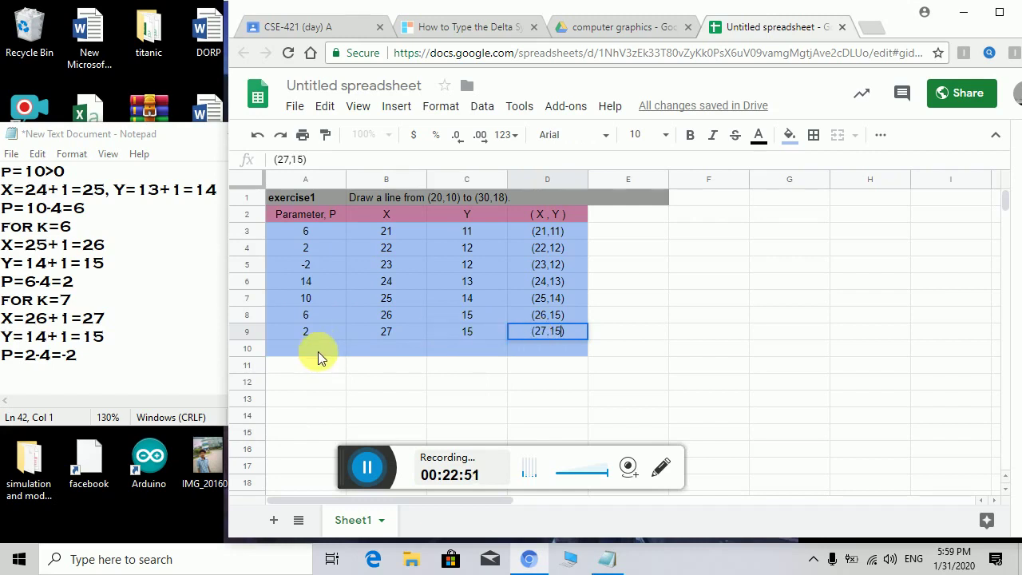
{"action": "left_click", "coordinate": [317, 352]}
{"action": "type", "text": "-2"}
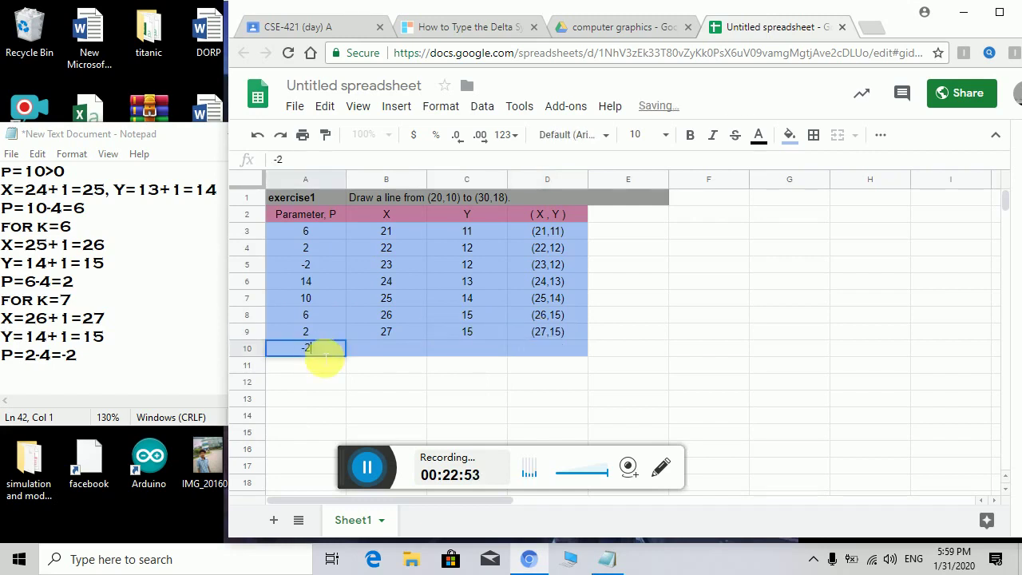
Step: Return to Notepad and add the lines "for k=8" and P=-2<=0 directly below P=2-4=-2
{"action": "left_click", "coordinate": [120, 369]}
{"action": "scroll", "coordinate": [120, 369], "scroll_direction": "down", "scroll_amount": 1}
{"action": "left_click", "coordinate": [119, 368]}
{"action": "key", "text": "BackSpace"}
{"action": "key", "text": "BackSpace"}
{"action": "type", "text": "FOR K="}
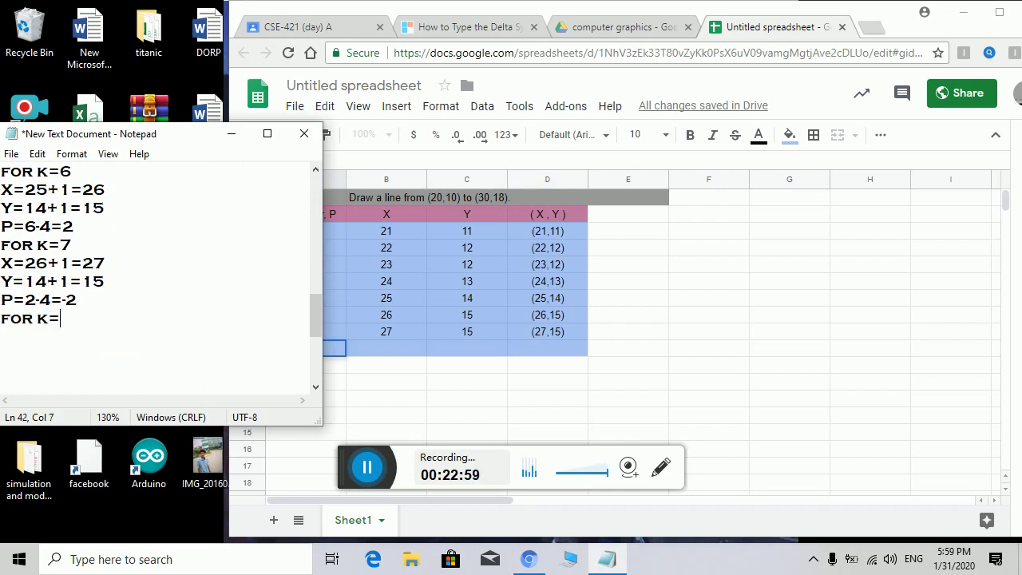
{"action": "type", "text": "8"}
{"action": "key", "text": "Return"}
{"action": "type", "text": "P="}
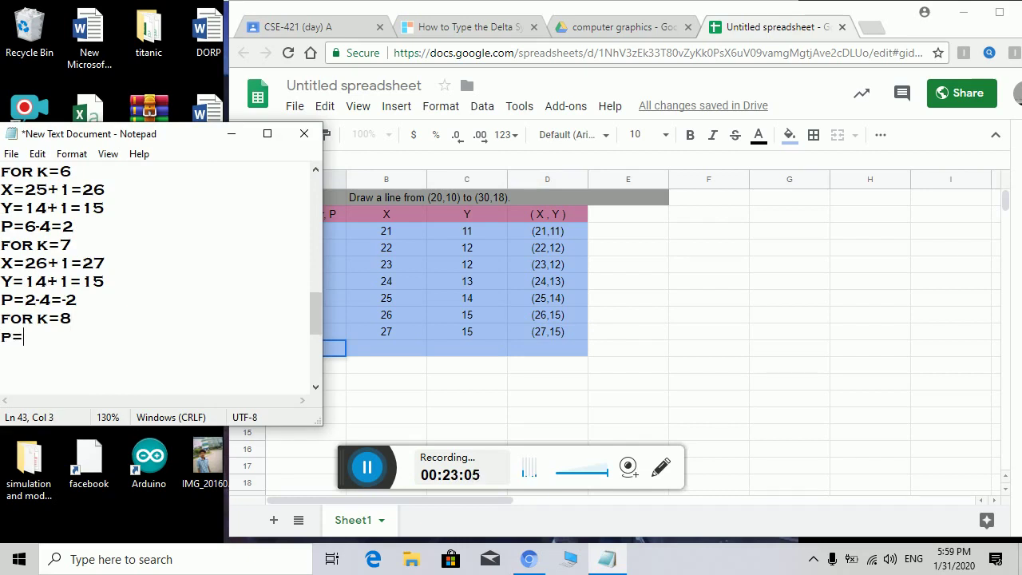
{"action": "type", "text": "-2<=0"}
{"action": "key", "text": "Return"}
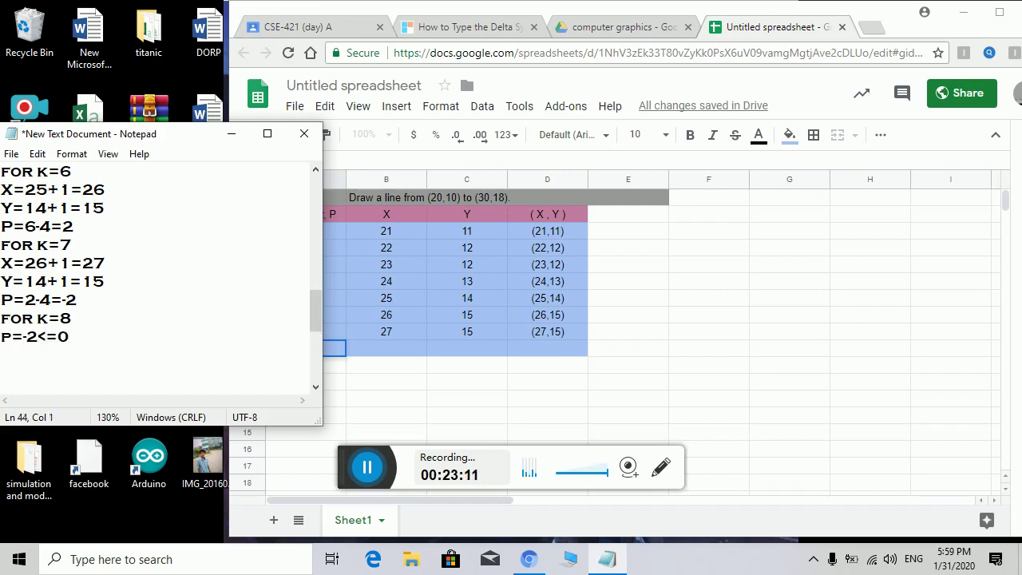
Step: Write the k=8 coordinates X=27+1=28 and Y=15 on separate lines
{"action": "type", "text": "X=27+1=28"}
{"action": "key", "text": "Return"}
{"action": "type", "text": "Y=15"}
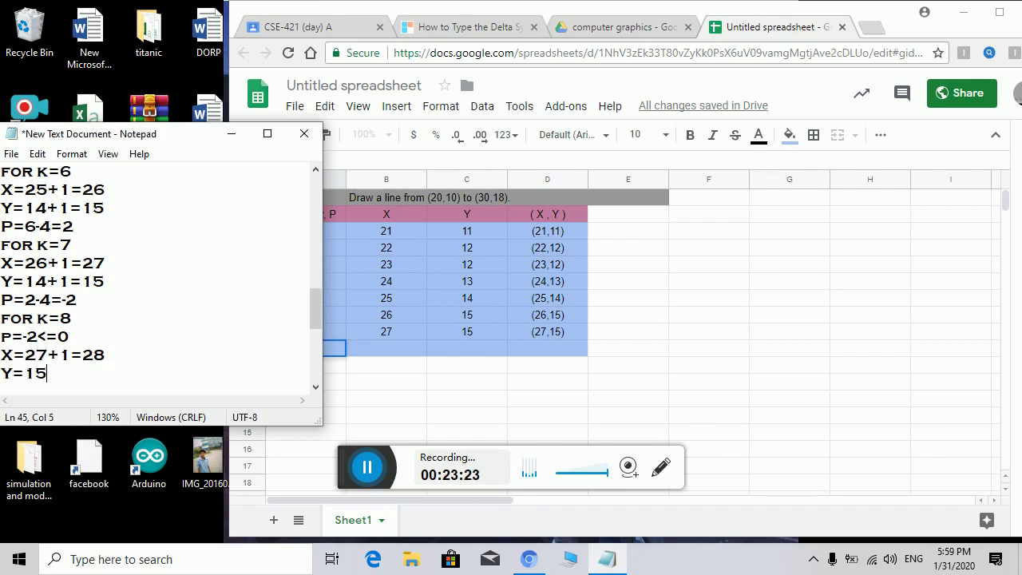
{"action": "key", "text": "Return"}
Step: Add the line P=-2+16=14 under the k=8 coordinates, looking up the 2ΔY value in the earlier calculations
{"action": "type", "text": "P="}
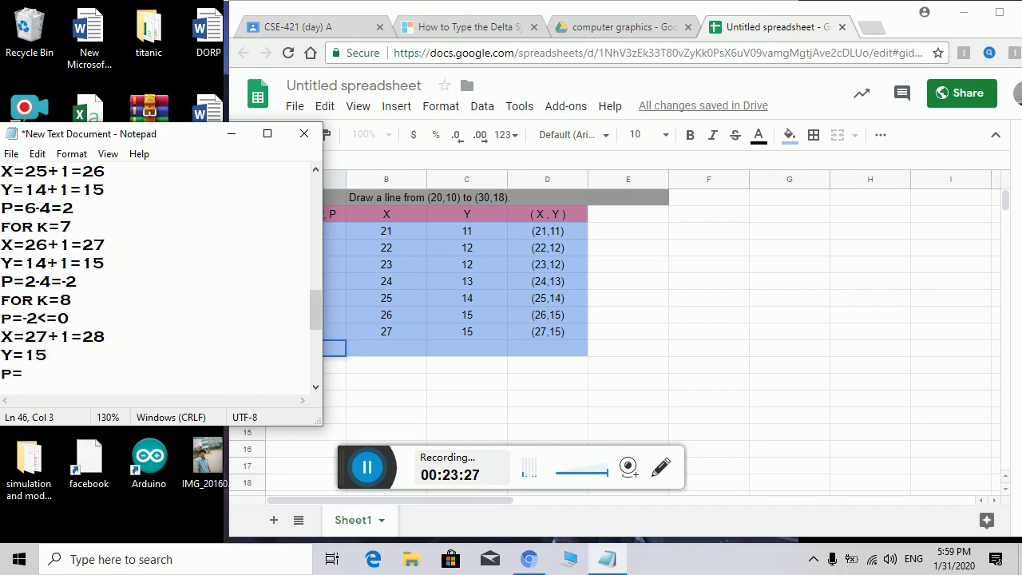
{"action": "type", "text": "-2+"}
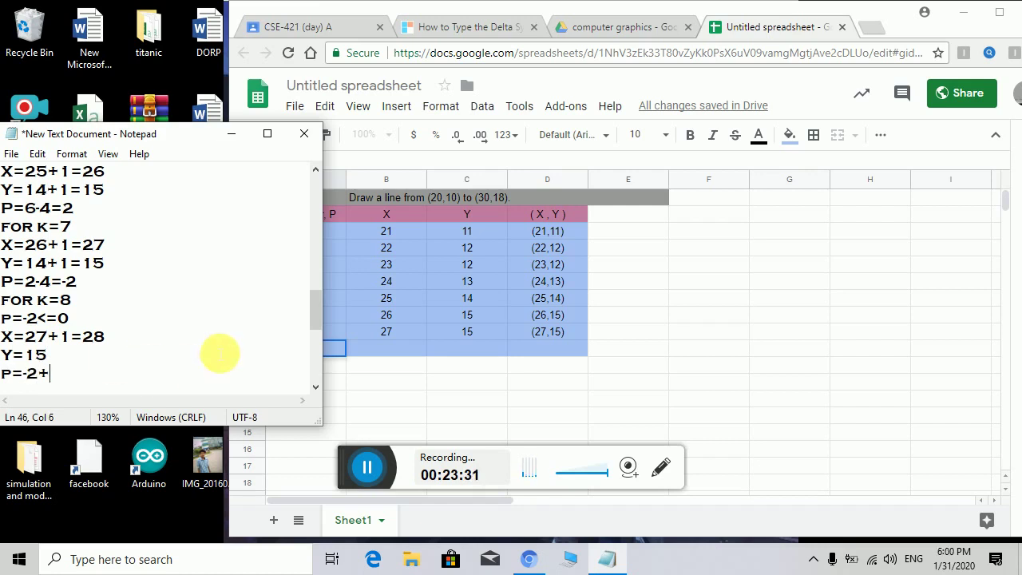
{"action": "left_click_drag", "start_coordinate": [316, 316], "coordinate": [317, 188]}
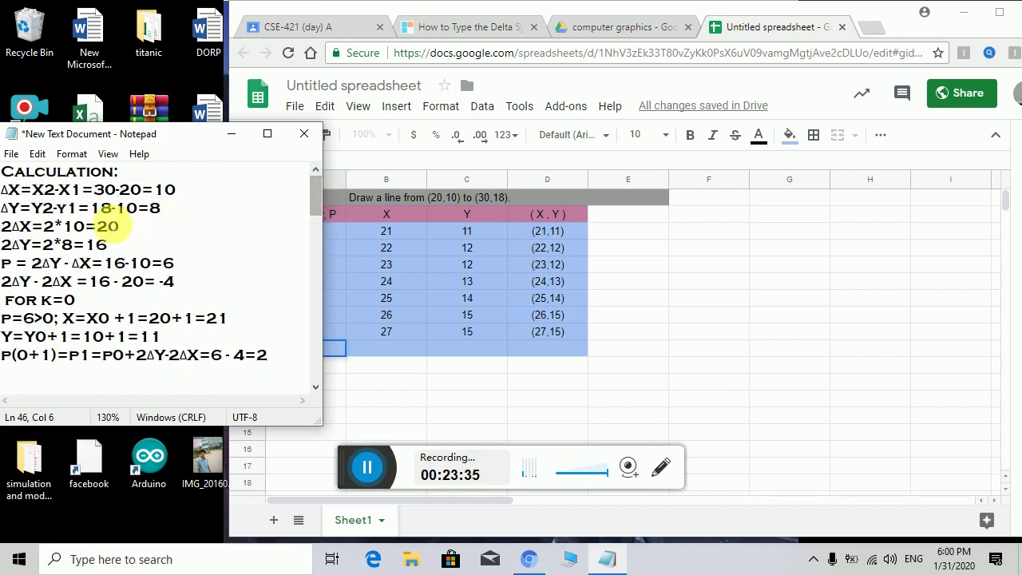
{"action": "left_click", "coordinate": [309, 209]}
{"action": "left_click", "coordinate": [302, 361]}
{"action": "key", "text": "Down"}
{"action": "key", "text": "Down"}
{"action": "key", "text": "Down"}
{"action": "key", "text": "Down"}
{"action": "key", "text": "Down"}
{"action": "key", "text": "Down"}
{"action": "key", "text": "Down"}
{"action": "key", "text": "Down"}
{"action": "key", "text": "Down"}
{"action": "key", "text": "Down"}
{"action": "key", "text": "Down"}
{"action": "key", "text": "Down"}
{"action": "key", "text": "Down"}
{"action": "key", "text": "Down"}
{"action": "key", "text": "Down"}
{"action": "key", "text": "Down"}
{"action": "key", "text": "Down"}
{"action": "key", "text": "Down"}
{"action": "key", "text": "Down"}
{"action": "key", "text": "Down"}
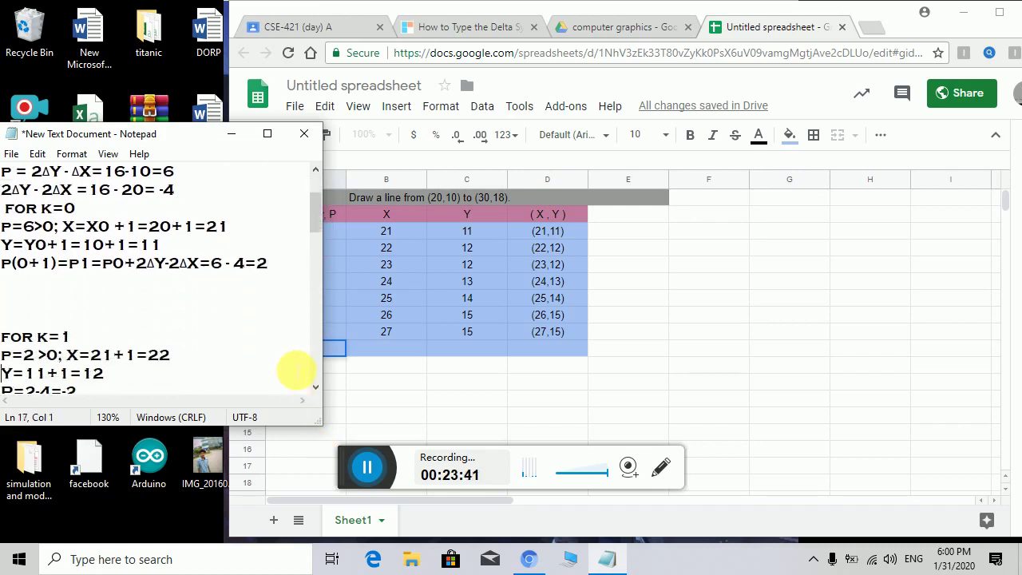
{"action": "key", "text": "Down"}
{"action": "key", "text": "Down"}
{"action": "key", "text": "Down"}
{"action": "key", "text": "Down"}
{"action": "key", "text": "Down"}
{"action": "key", "text": "Down"}
{"action": "key", "text": "Down"}
{"action": "key", "text": "Down"}
{"action": "key", "text": "Down"}
{"action": "key", "text": "Down"}
{"action": "key", "text": "Down"}
{"action": "key", "text": "Down"}
{"action": "key", "text": "Down"}
{"action": "key", "text": "Down"}
{"action": "key", "text": "Down"}
{"action": "key", "text": "Down"}
{"action": "key", "text": "Down"}
{"action": "key", "text": "Down"}
{"action": "key", "text": "Down"}
{"action": "key", "text": "Down"}
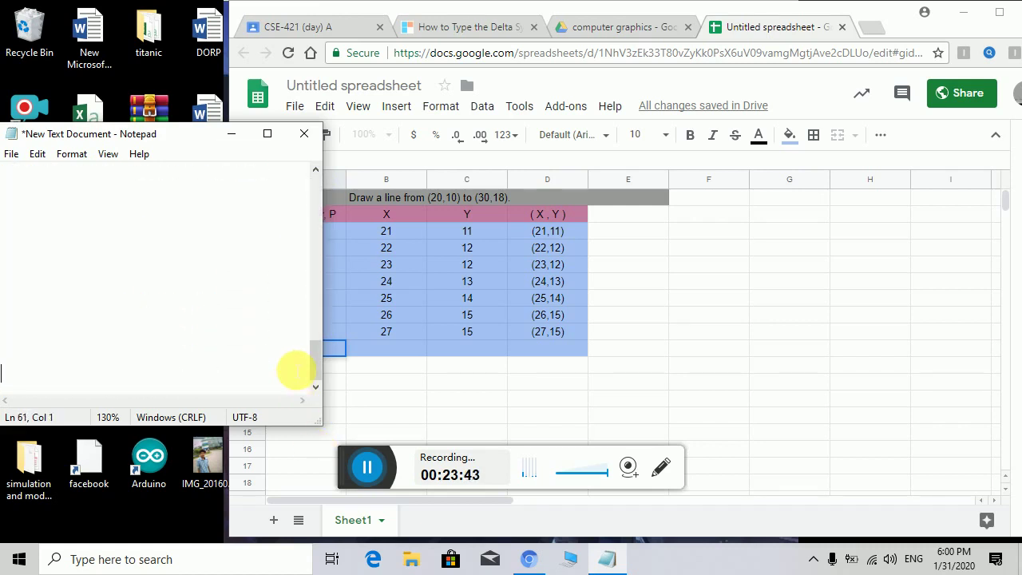
{"action": "key", "text": "Up"}
{"action": "key", "text": "Up"}
{"action": "key", "text": "Up"}
{"action": "key", "text": "Up"}
{"action": "key", "text": "Up"}
{"action": "key", "text": "Up"}
{"action": "key", "text": "Up"}
{"action": "key", "text": "Up"}
{"action": "key", "text": "Up"}
{"action": "key", "text": "Up"}
{"action": "key", "text": "Up"}
{"action": "key", "text": "Up"}
{"action": "key", "text": "Up"}
{"action": "key", "text": "Up"}
{"action": "key", "text": "Up"}
{"action": "key", "text": "Up"}
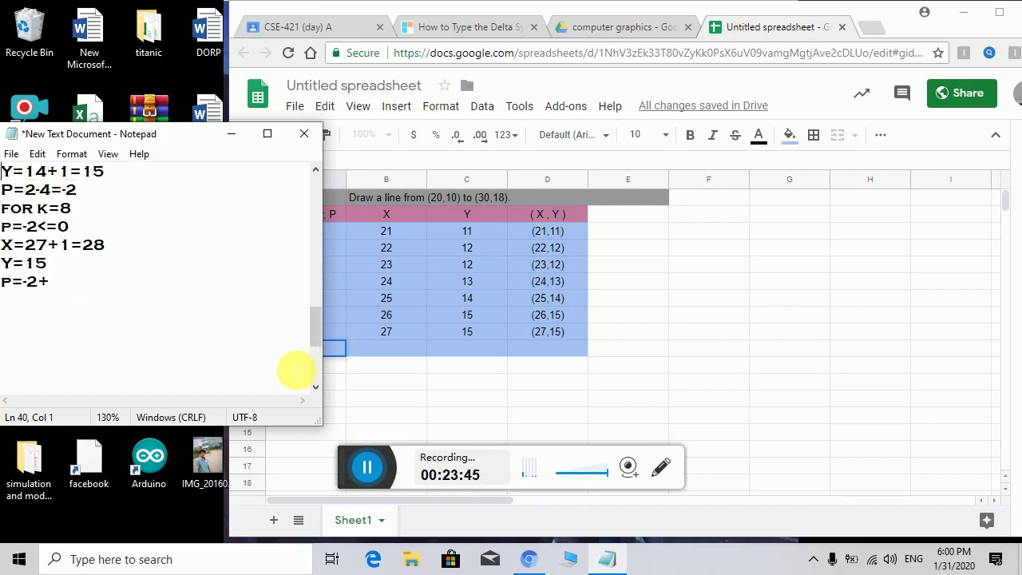
{"action": "key", "text": "Down"}
{"action": "key", "text": "Down"}
{"action": "key", "text": "Down"}
{"action": "key", "text": "Down"}
{"action": "key", "text": "Down"}
{"action": "key", "text": "Down"}
{"action": "key", "text": "End"}
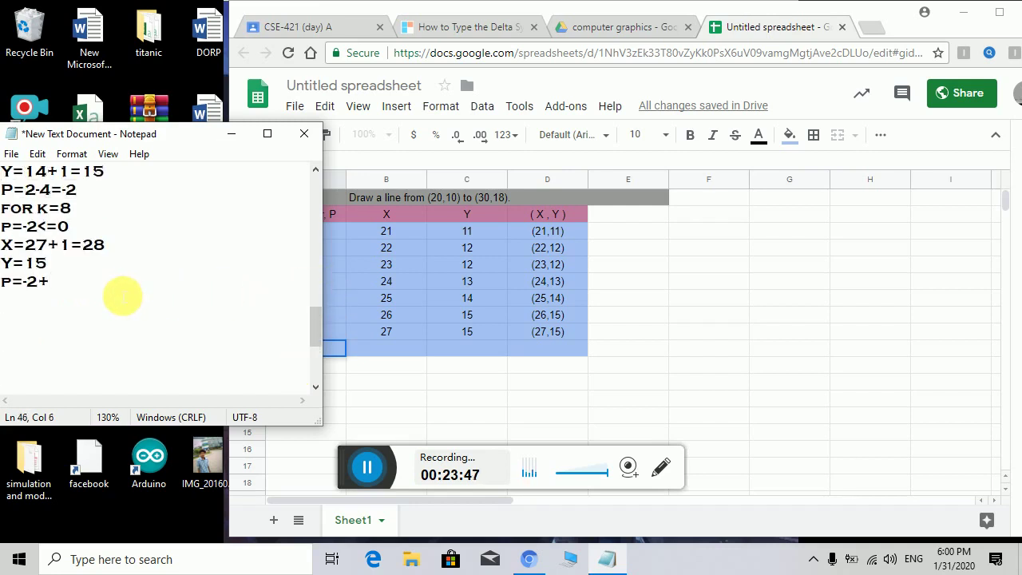
{"action": "type", "text": "16=14"}
{"action": "key", "text": "Up"}
Step: Switch to the spreadsheet and complete row 10 with X 28, Y 15 and (28,15), and enter 14 as the parameter in A11
{"action": "left_click", "coordinate": [400, 349]}
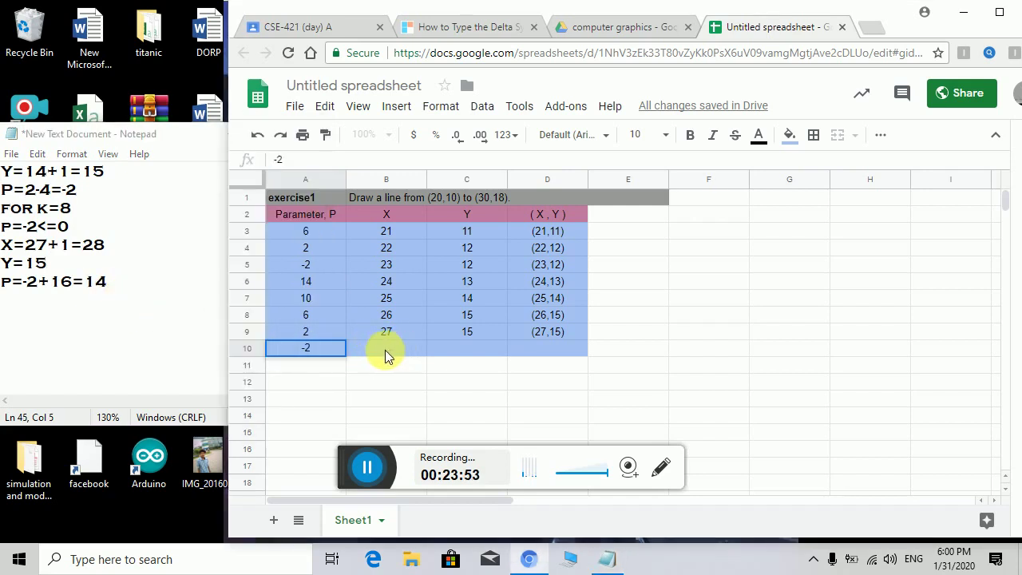
{"action": "left_click", "coordinate": [386, 350]}
{"action": "type", "text": "28"}
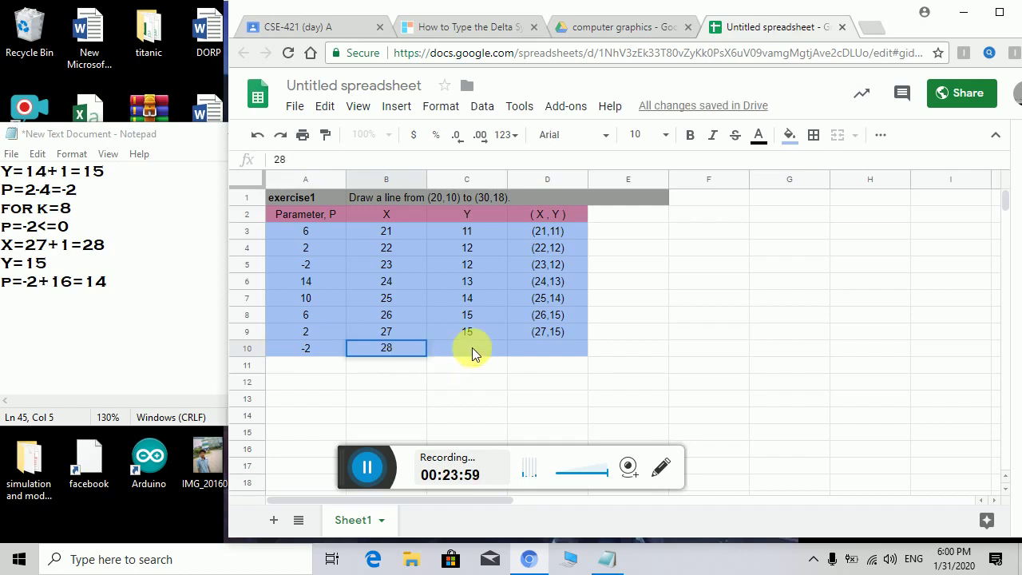
{"action": "left_click", "coordinate": [471, 347]}
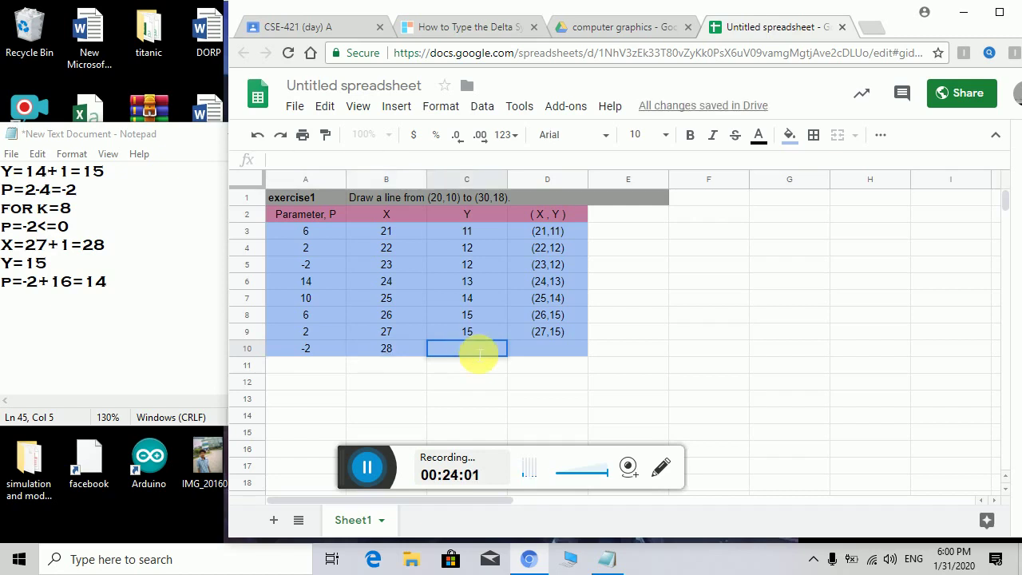
{"action": "type", "text": "15"}
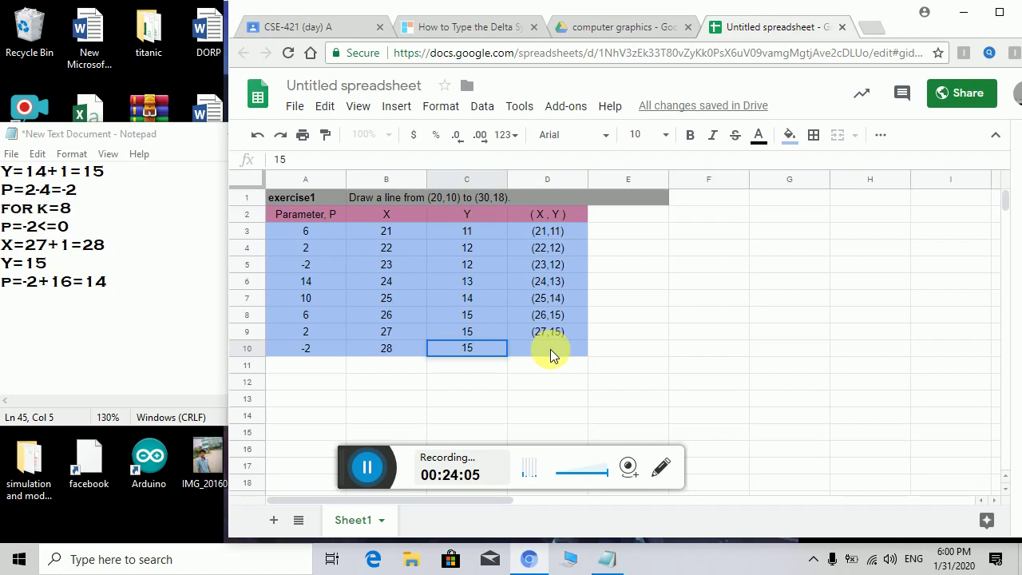
{"action": "left_click", "coordinate": [550, 349]}
{"action": "type", "text": "()"}
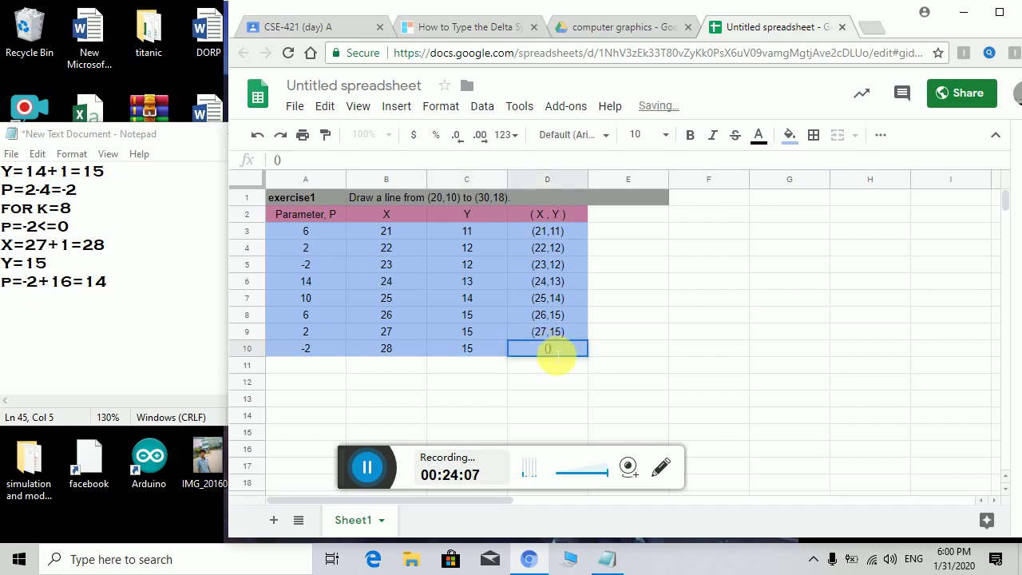
{"action": "type", "text": "28,15"}
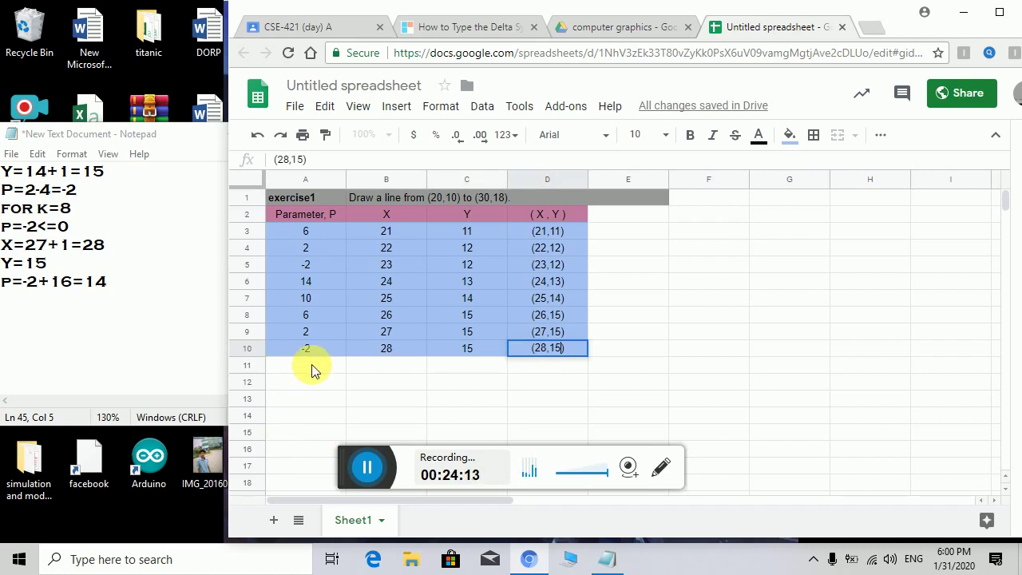
{"action": "left_click", "coordinate": [311, 370]}
{"action": "type", "text": "14"}
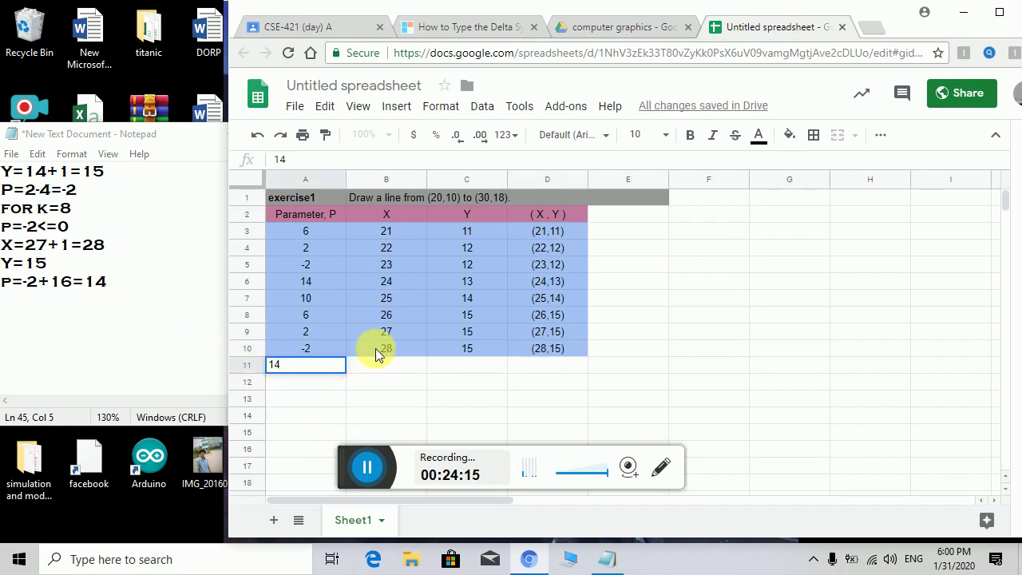
{"action": "key", "text": "Tab"}
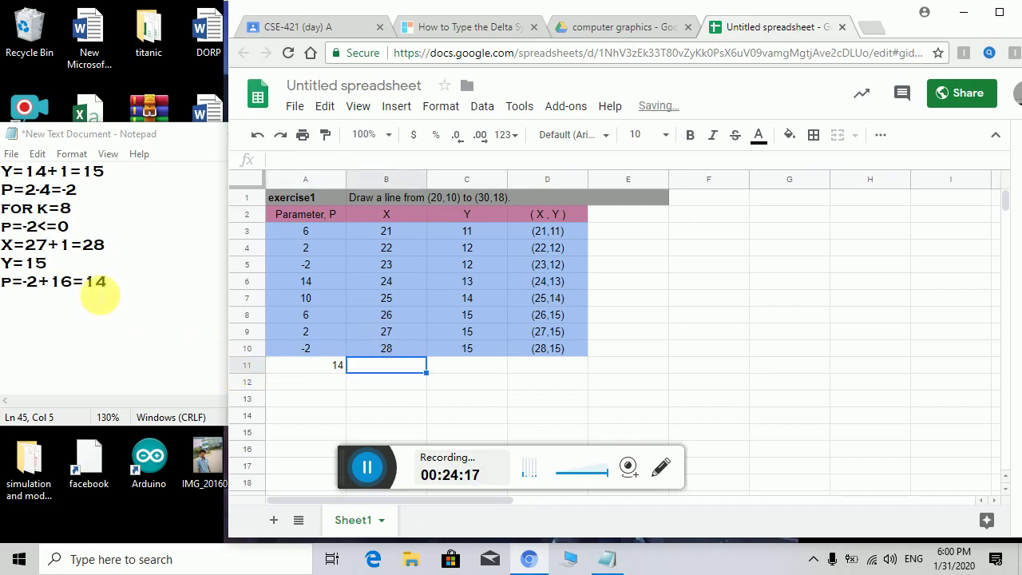
Step: Return to Notepad and add the lines "for k=9" and "14>0;" directly below P=-2+16=14
{"action": "left_click", "coordinate": [117, 281]}
{"action": "key", "text": "Return"}
{"action": "type", "text": "14>0"}
{"action": "key", "text": "Return"}
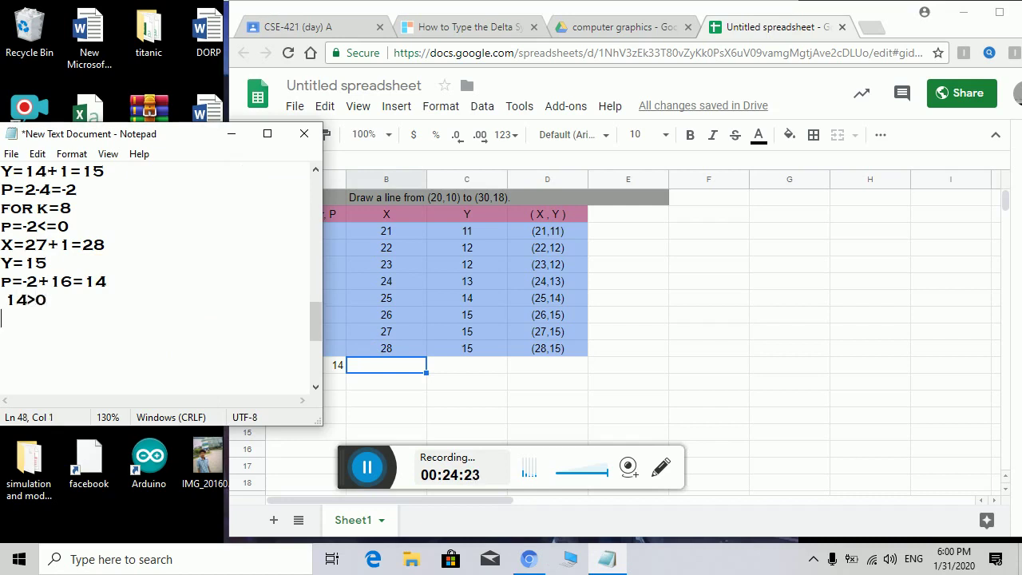
{"action": "key", "text": "Up"}
{"action": "key", "text": "Down"}
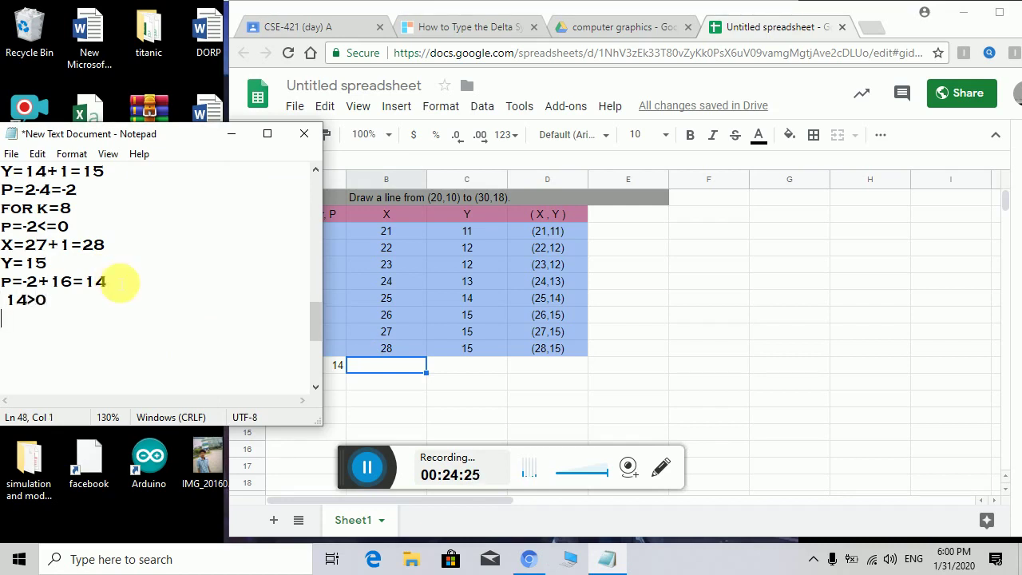
{"action": "key", "text": "Up"}
{"action": "key", "text": "Return"}
{"action": "key", "text": "Up"}
{"action": "type", "text": "K="}
{"action": "key", "text": "Home"}
{"action": "type", "text": "FOR"}
{"action": "key", "text": "End"}
{"action": "type", "text": "9"}
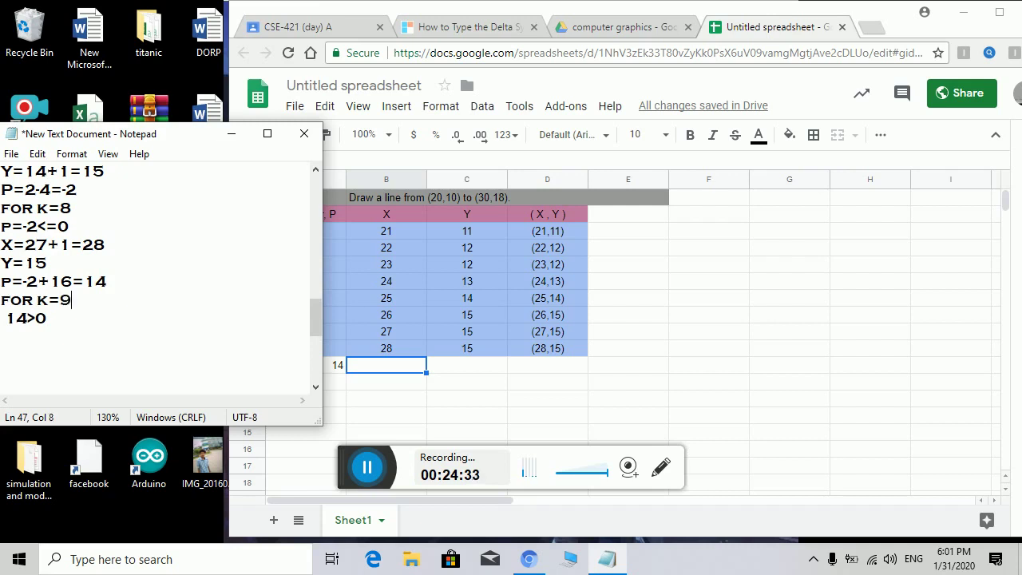
{"action": "key", "text": "Down"}
{"action": "type", "text": ";"}
Step: Write the k=9 coordinates X=28+1=29 and Y=15+1=16 on separate lines below the condition
{"action": "key", "text": "Return"}
{"action": "type", "text": "X=28+1=29"}
{"action": "key", "text": "Return"}
{"action": "type", "text": "Y"}
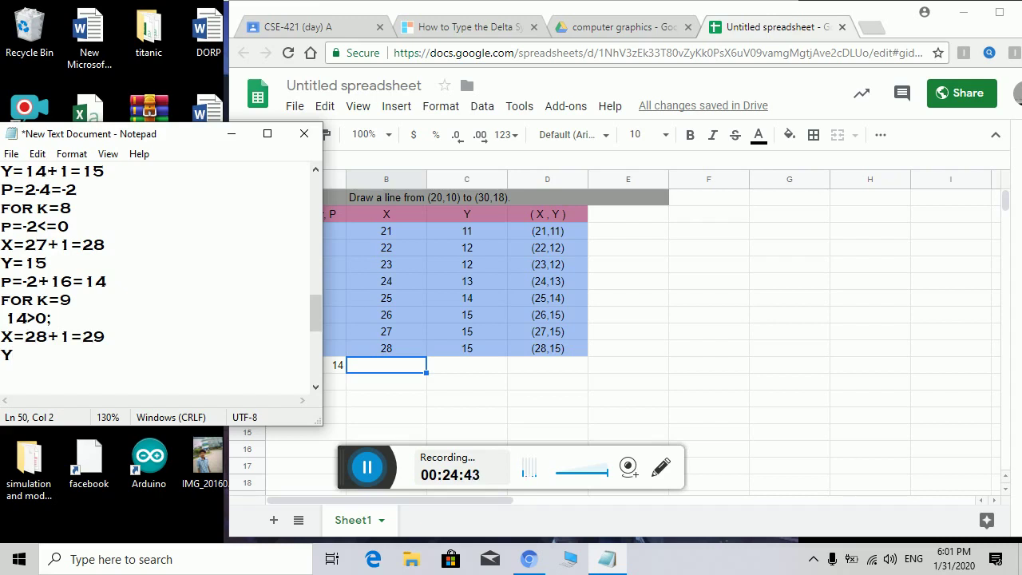
{"action": "type", "text": "15+1=16"}
{"action": "key", "text": "Left"}
{"action": "key", "text": "Left"}
{"action": "key", "text": "Left"}
{"action": "key", "text": "Left"}
{"action": "key", "text": "Left"}
{"action": "key", "text": "Left"}
{"action": "key", "text": "Left"}
{"action": "type", "text": "="}
Step: Add the line P=14-4=10 under the k=9 coordinates
{"action": "key", "text": "Down"}
{"action": "type", "text": "P="}
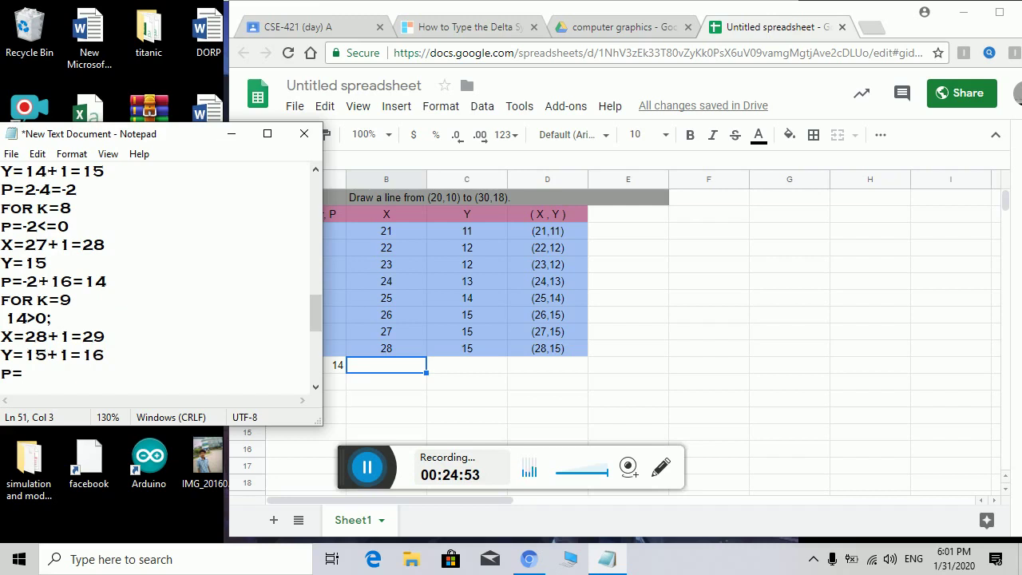
{"action": "type", "text": "14-4"}
{"action": "key", "text": "Return"}
{"action": "key", "text": "BackSpace"}
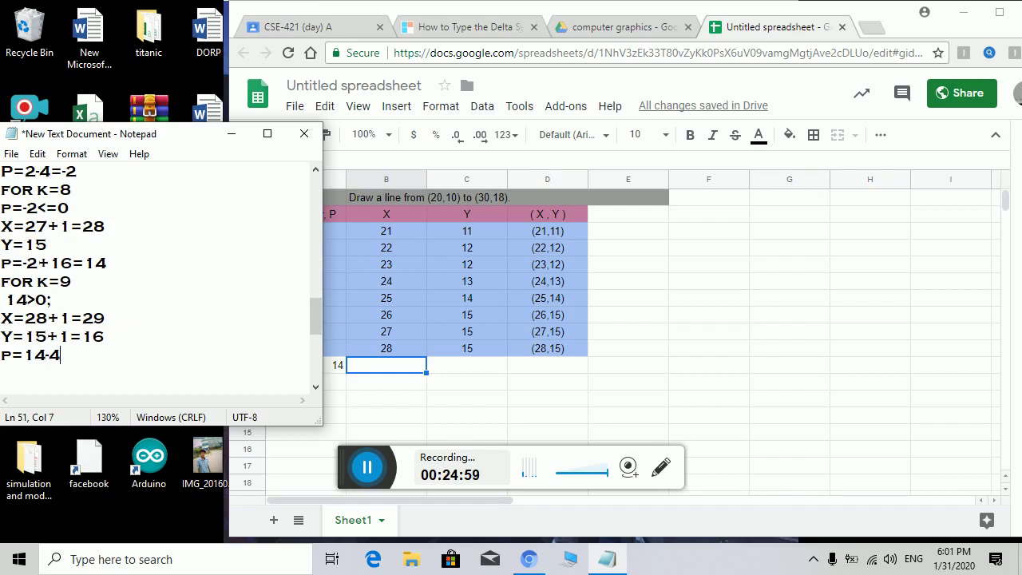
{"action": "type", "text": "=10"}
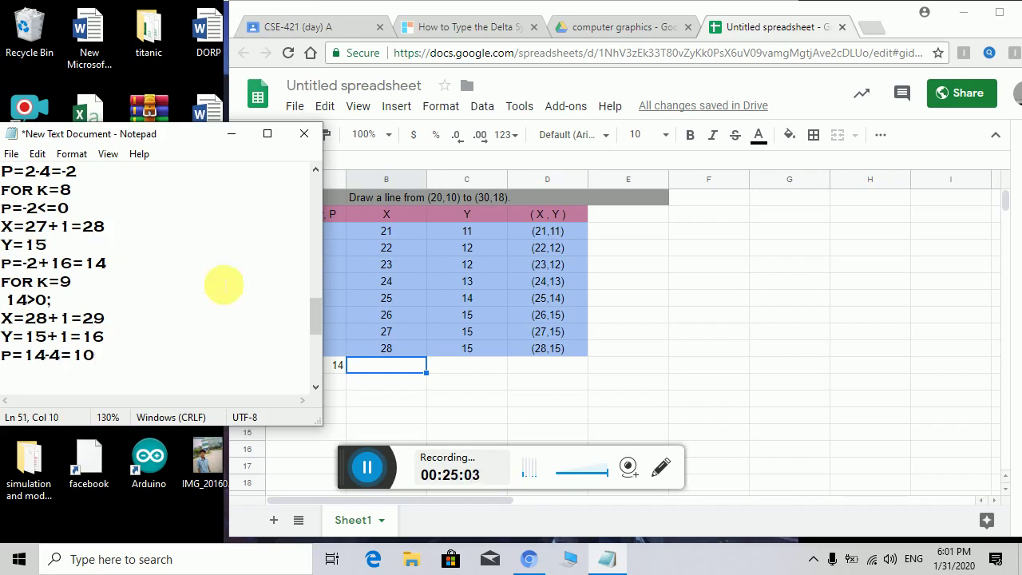
Step: Switch to the spreadsheet and complete row 11 with X 29, Y 16 and (29,16), and enter 10 as the parameter in A12
{"action": "left_click", "coordinate": [375, 364]}
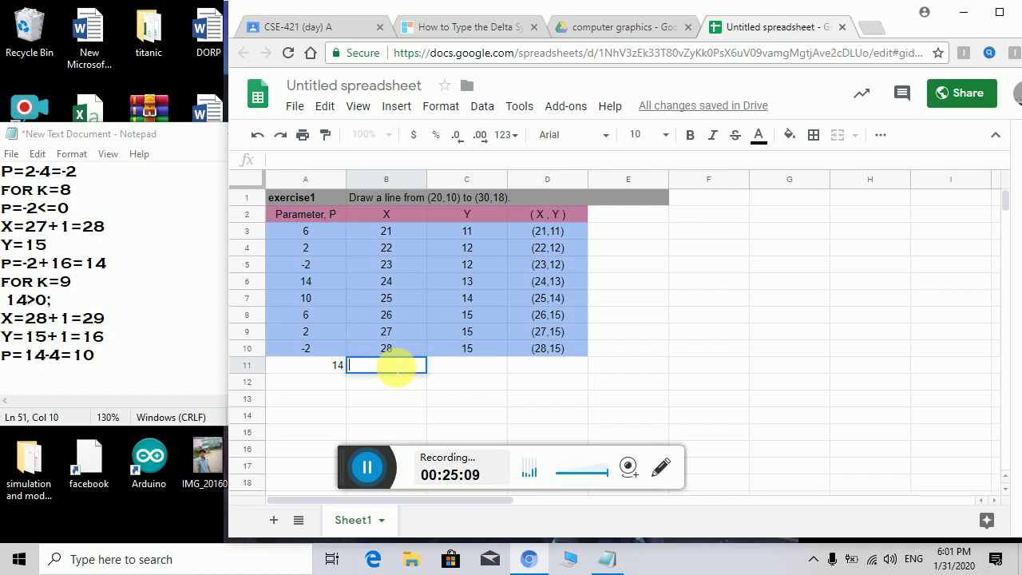
{"action": "type", "text": "29"}
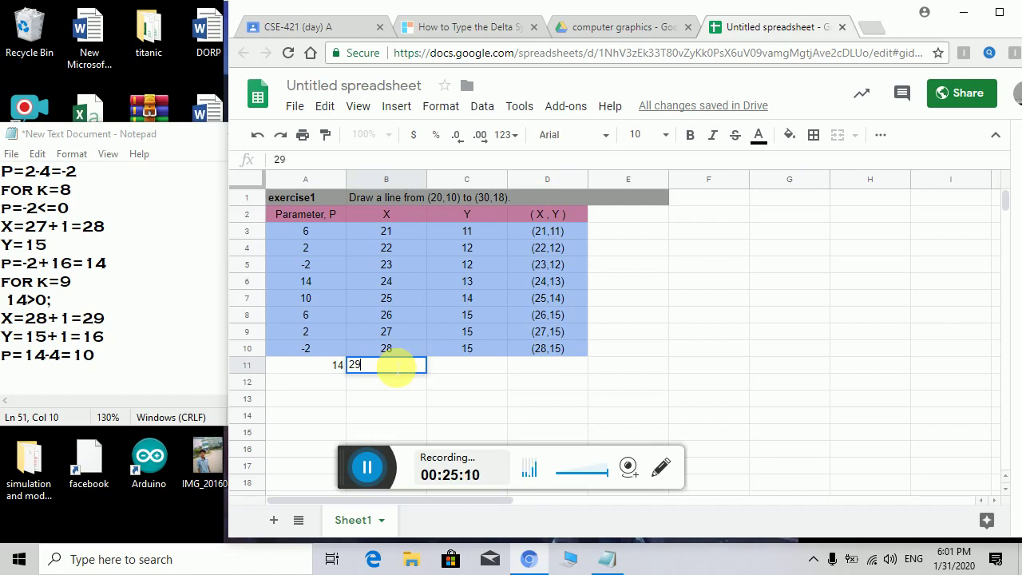
{"action": "left_click", "coordinate": [459, 369]}
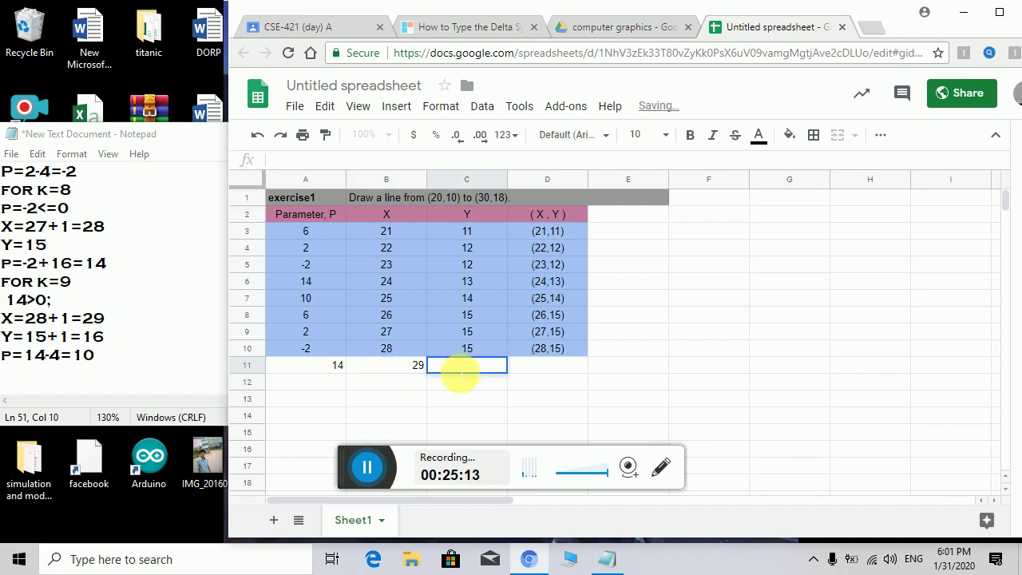
{"action": "type", "text": "16"}
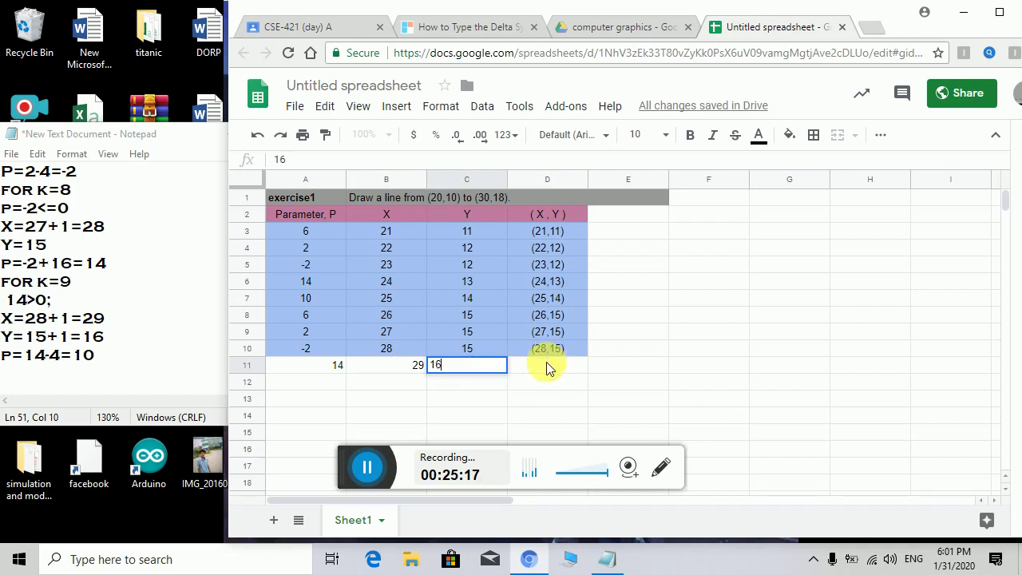
{"action": "left_click", "coordinate": [548, 365]}
{"action": "type", "text": "()"}
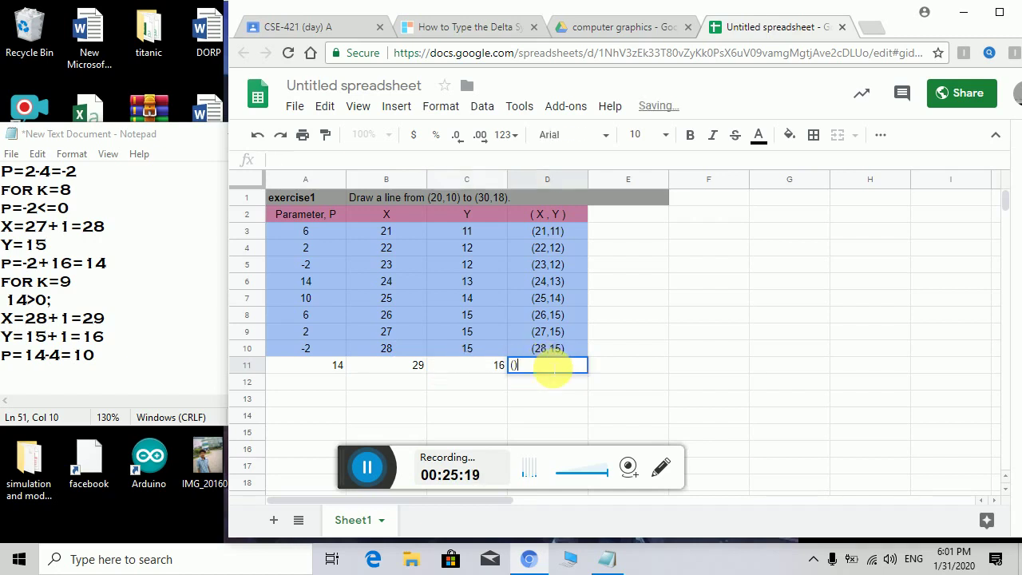
{"action": "type", "text": "29,"}
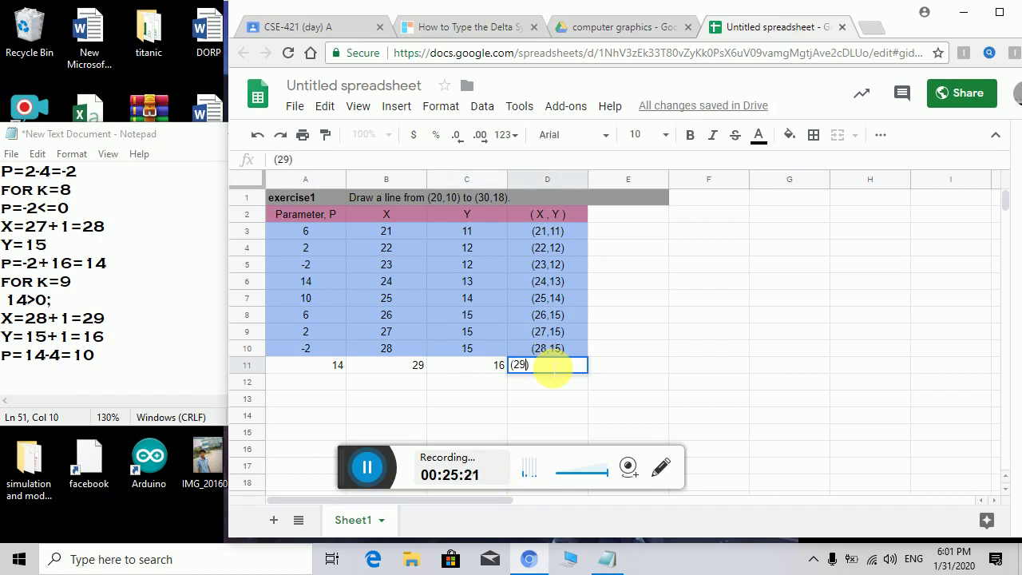
{"action": "type", "text": "16"}
{"action": "left_click", "coordinate": [306, 383]}
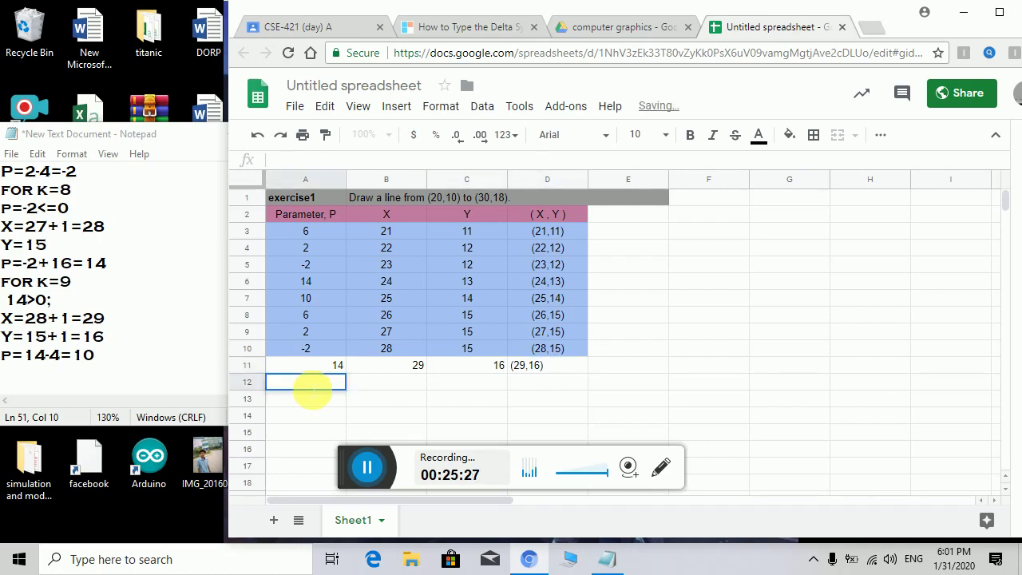
{"action": "type", "text": "10"}
Step: Return to Notepad and add the lines "for k=10" and "10>0" directly below P=14-4=10
{"action": "left_click", "coordinate": [142, 372]}
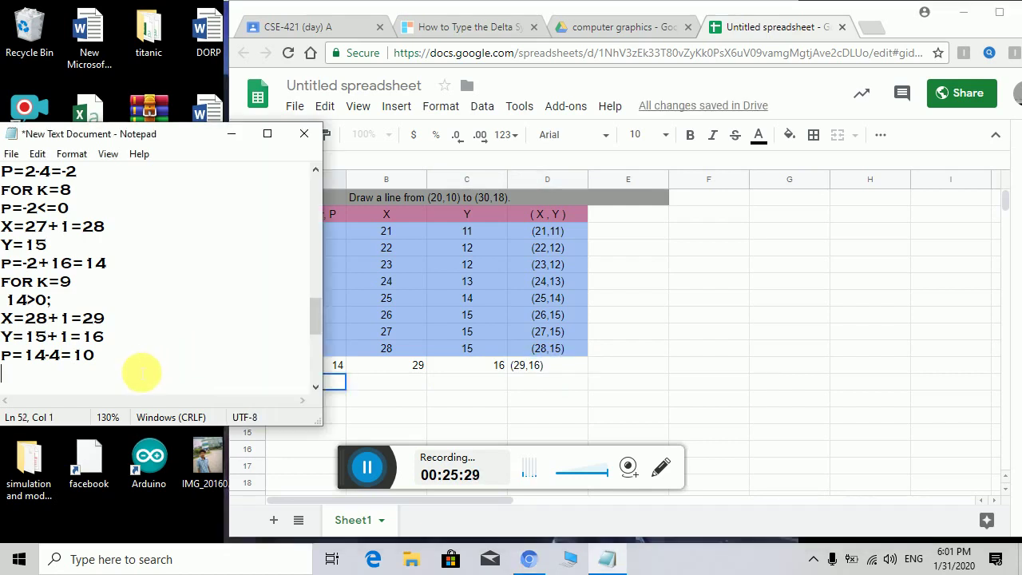
{"action": "type", "text": "FOR K"}
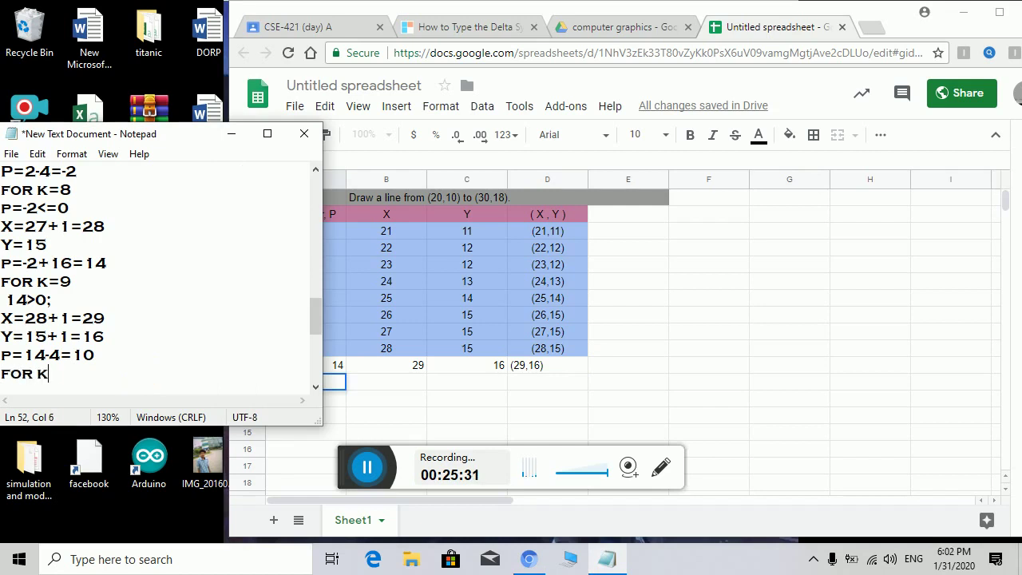
{"action": "type", "text": "=10"}
{"action": "key", "text": "Return"}
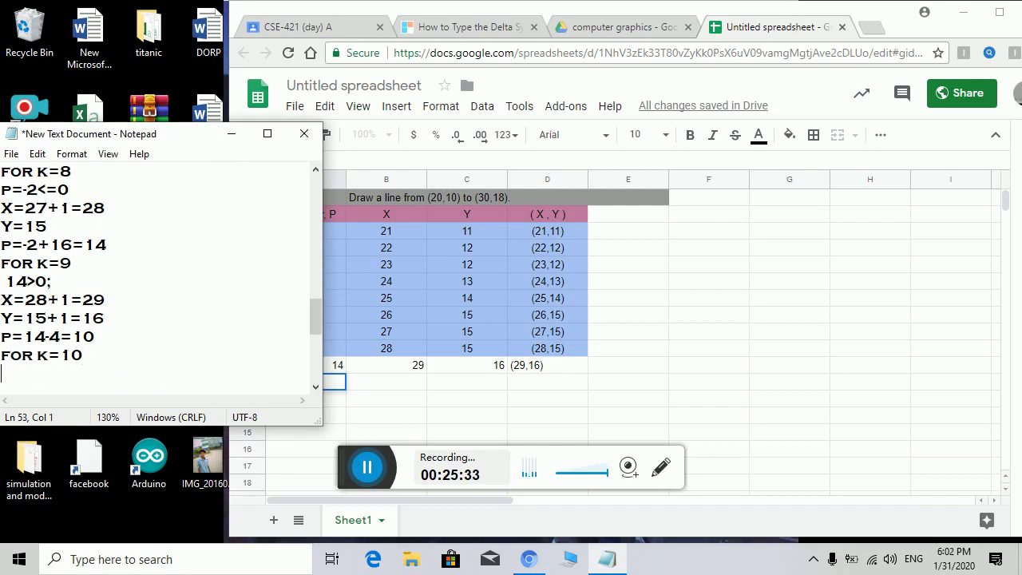
{"action": "type", "text": "10"}
{"action": "type", "text": ">="}
{"action": "key", "text": "Return"}
{"action": "key", "text": "BackSpace"}
{"action": "key", "text": "BackSpace"}
{"action": "type", "text": "0"}
{"action": "key", "text": "Return"}
Step: Write the k=10 coordinates X=29+1=30 and Y=16+1=17 on separate lines
{"action": "type", "text": "X="}
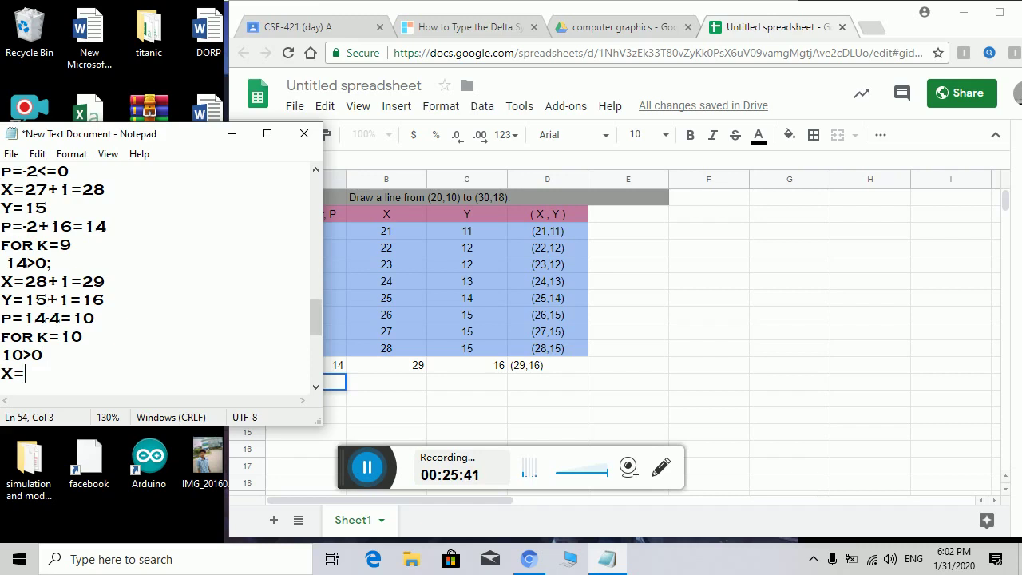
{"action": "type", "text": "29+1=30"}
{"action": "key", "text": "Return"}
{"action": "type", "text": "Y=16+1=18"}
{"action": "key", "text": "BackSpace"}
{"action": "type", "text": "7"}
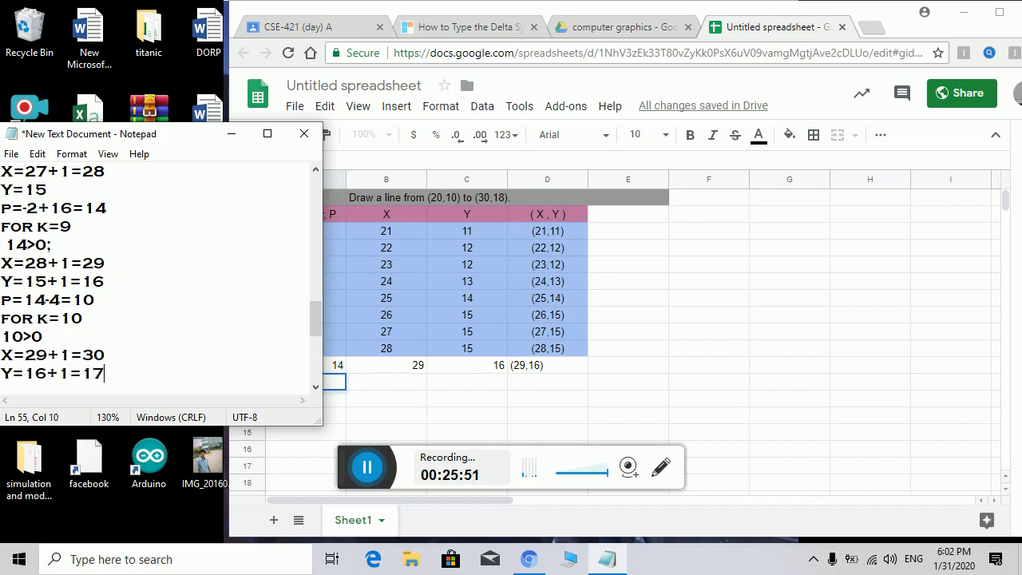
Step: Add the line P=10-4=6 under the k=10 coordinates
{"action": "key", "text": "Return"}
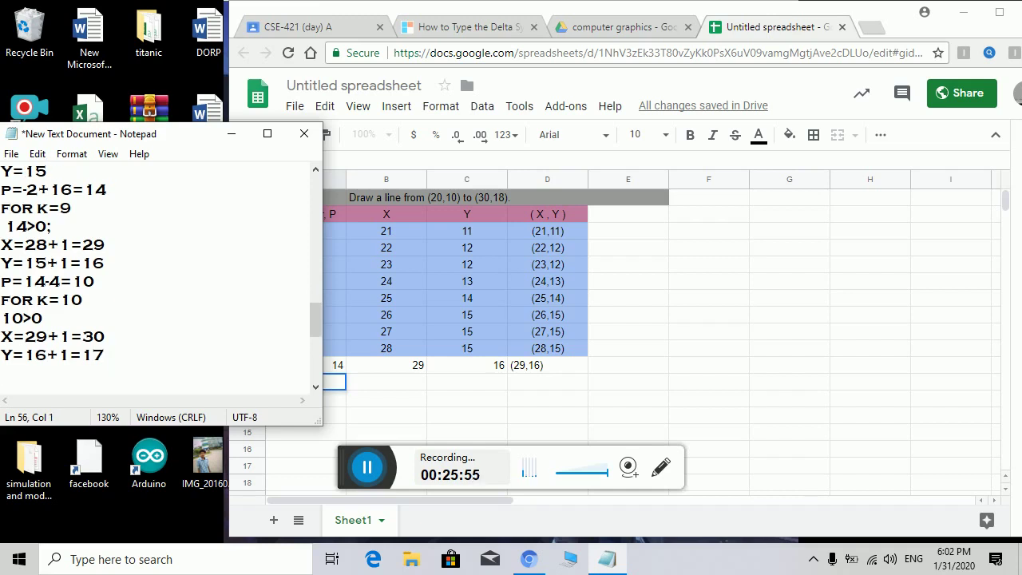
{"action": "left_click", "coordinate": [141, 373]}
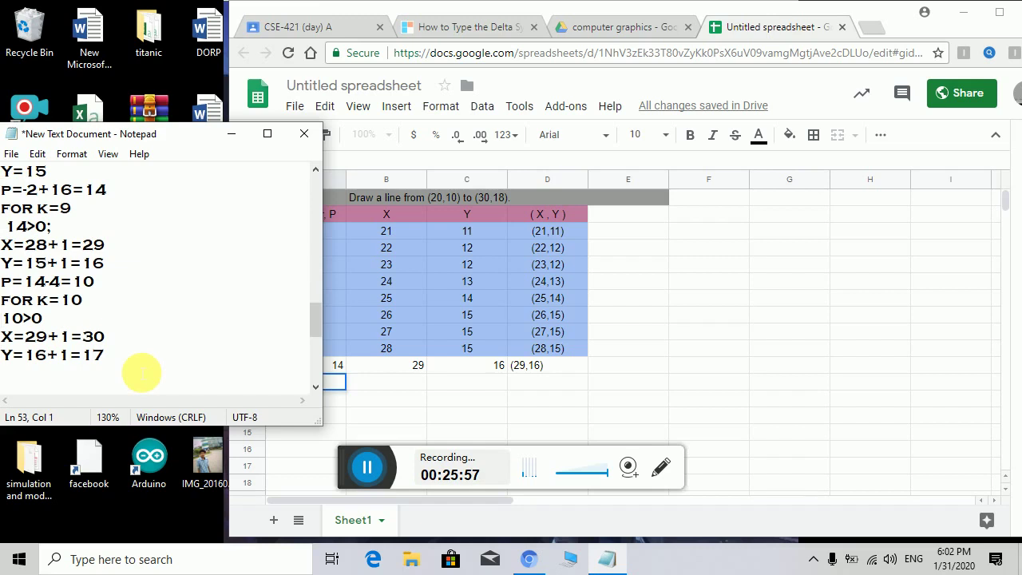
{"action": "key", "text": "Down"}
{"action": "key", "text": "Down"}
{"action": "key", "text": "Down"}
{"action": "type", "text": "P="}
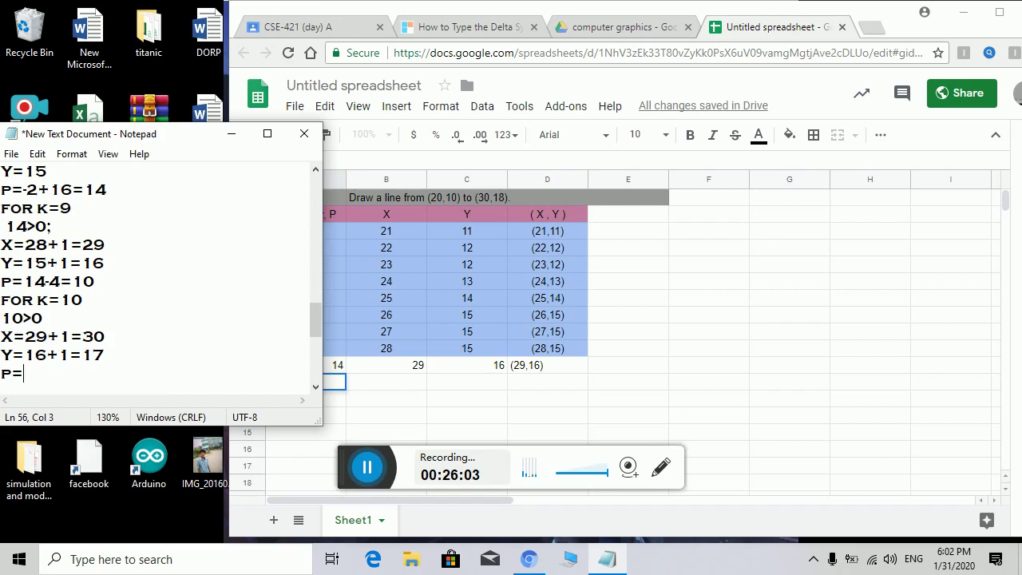
{"action": "type", "text": "10-4=6"}
Step: Review the Notepad calculations for k=7 through k=10, checking each X, Y and P value in turn
{"action": "key", "text": "Up"}
{"action": "key", "text": "Up"}
{"action": "key", "text": "Up"}
{"action": "key", "text": "Up"}
{"action": "key", "text": "Up"}
{"action": "key", "text": "Up"}
{"action": "key", "text": "Up"}
{"action": "key", "text": "Up"}
{"action": "key", "text": "Up"}
{"action": "key", "text": "Up"}
{"action": "key", "text": "Up"}
{"action": "key", "text": "Up"}
{"action": "key", "text": "Up"}
{"action": "key", "text": "Up"}
{"action": "key", "text": "Up"}
{"action": "key", "text": "Up"}
{"action": "key", "text": "Up"}
{"action": "key", "text": "Up"}
{"action": "key", "text": "Up"}
{"action": "key", "text": "Up"}
{"action": "key", "text": "Down"}
{"action": "key", "text": "Down"}
{"action": "key", "text": "Down"}
{"action": "key", "text": "Down"}
{"action": "key", "text": "Right"}
{"action": "key", "text": "Right"}
{"action": "key", "text": "Right"}
{"action": "key", "text": "Right"}
{"action": "key", "text": "Right"}
{"action": "key", "text": "Right"}
{"action": "key", "text": "Down"}
{"action": "key", "text": "Down"}
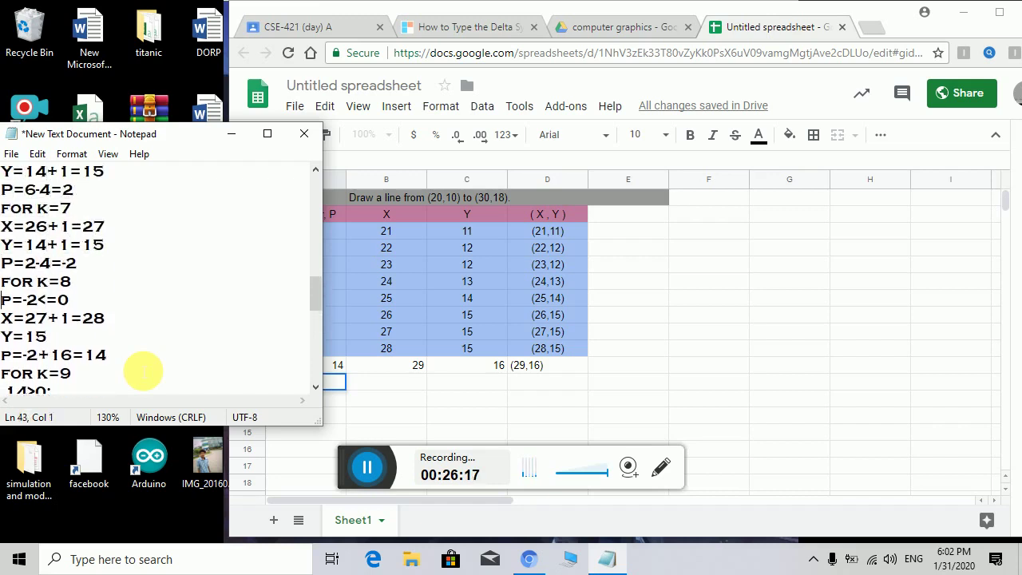
{"action": "key", "text": "Down"}
{"action": "key", "text": "Down"}
{"action": "key", "text": "Down"}
{"action": "key", "text": "Down"}
{"action": "key", "text": "Down"}
{"action": "key", "text": "Down"}
{"action": "key", "text": "Down"}
{"action": "key", "text": "Down"}
{"action": "key", "text": "Down"}
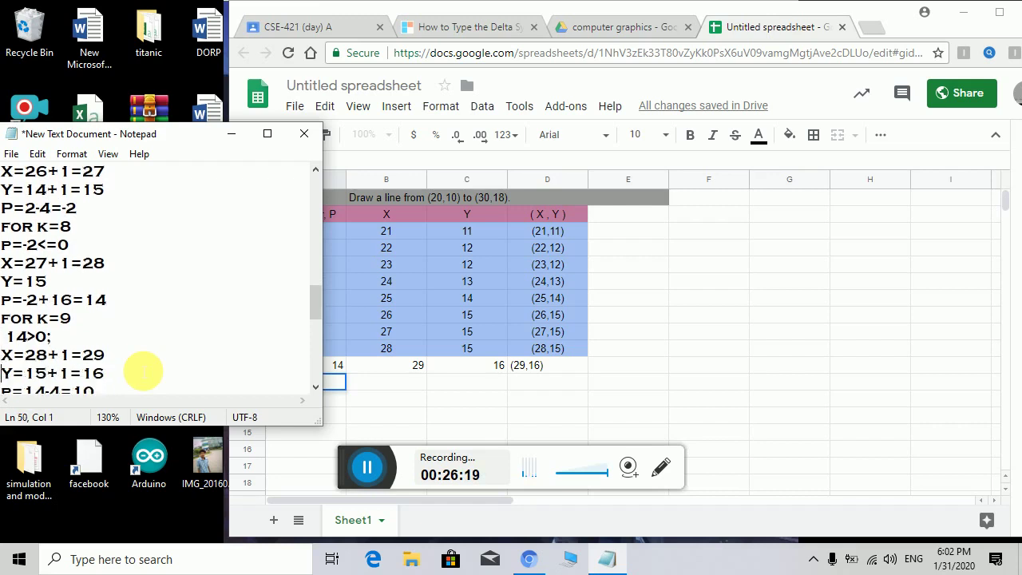
{"action": "key", "text": "Down"}
{"action": "key", "text": "Down"}
{"action": "key", "text": "Down"}
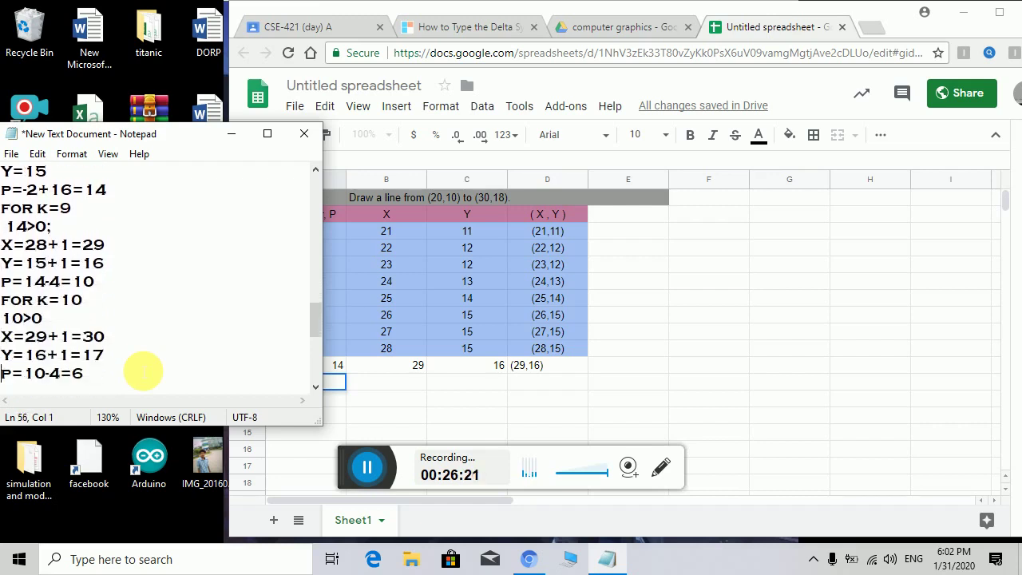
Step: Go back to the k=3 calculation and check the X, Y and P values from there down to k=7
{"action": "key", "text": "Up"}
{"action": "key", "text": "Up"}
{"action": "key", "text": "Up"}
{"action": "key", "text": "Up"}
{"action": "key", "text": "Up"}
{"action": "key", "text": "Up"}
{"action": "key", "text": "Up"}
{"action": "key", "text": "Up"}
{"action": "key", "text": "Up"}
{"action": "key", "text": "Up"}
{"action": "key", "text": "Up"}
{"action": "key", "text": "Up"}
{"action": "key", "text": "Up"}
{"action": "key", "text": "Up"}
{"action": "key", "text": "Up"}
{"action": "key", "text": "Up"}
{"action": "key", "text": "Up"}
{"action": "key", "text": "Up"}
{"action": "key", "text": "Up"}
{"action": "key", "text": "Up"}
{"action": "key", "text": "Up"}
{"action": "key", "text": "Up"}
{"action": "key", "text": "Up"}
{"action": "key", "text": "Up"}
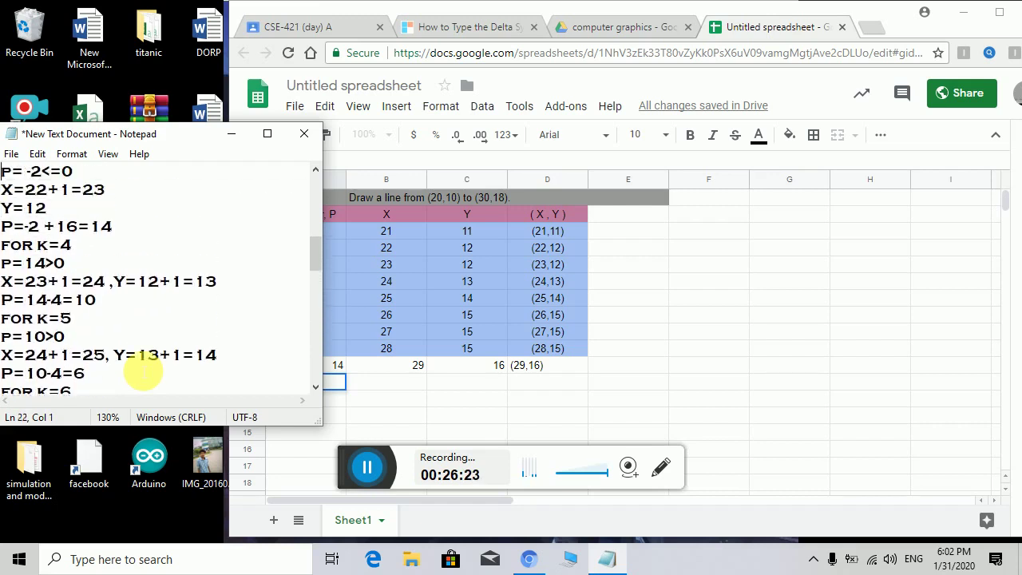
{"action": "key", "text": "Down"}
{"action": "key", "text": "Down"}
{"action": "key", "text": "Down"}
{"action": "key", "text": "Down"}
{"action": "key", "text": "Down"}
{"action": "key", "text": "Down"}
{"action": "key", "text": "Down"}
{"action": "key", "text": "Down"}
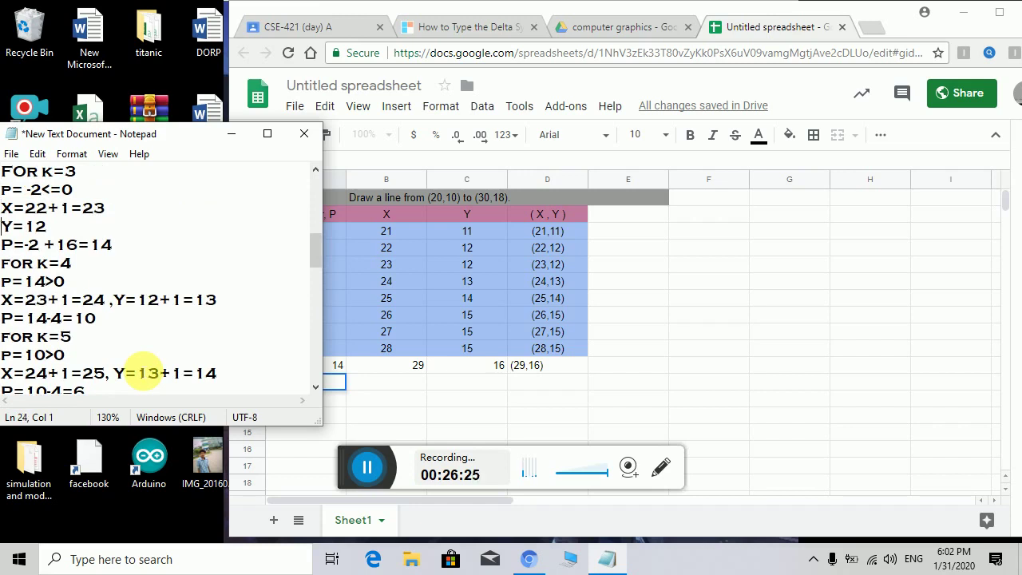
{"action": "key", "text": "Down"}
{"action": "left_click", "coordinate": [200, 302]}
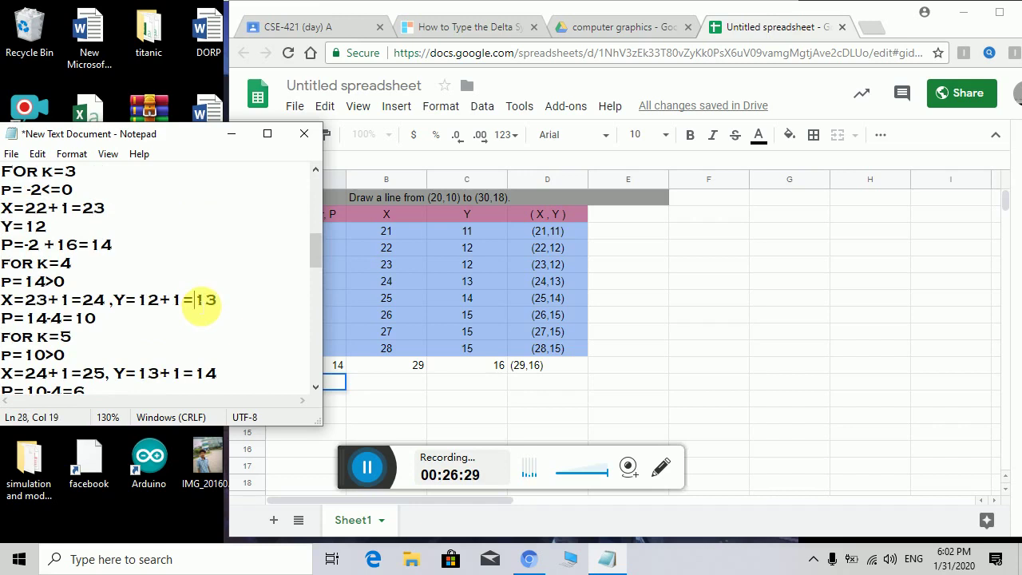
{"action": "key", "text": "Down"}
{"action": "key", "text": "Down"}
{"action": "key", "text": "Down"}
{"action": "key", "text": "Down"}
{"action": "key", "text": "Down"}
{"action": "key", "text": "Down"}
{"action": "key", "text": "Down"}
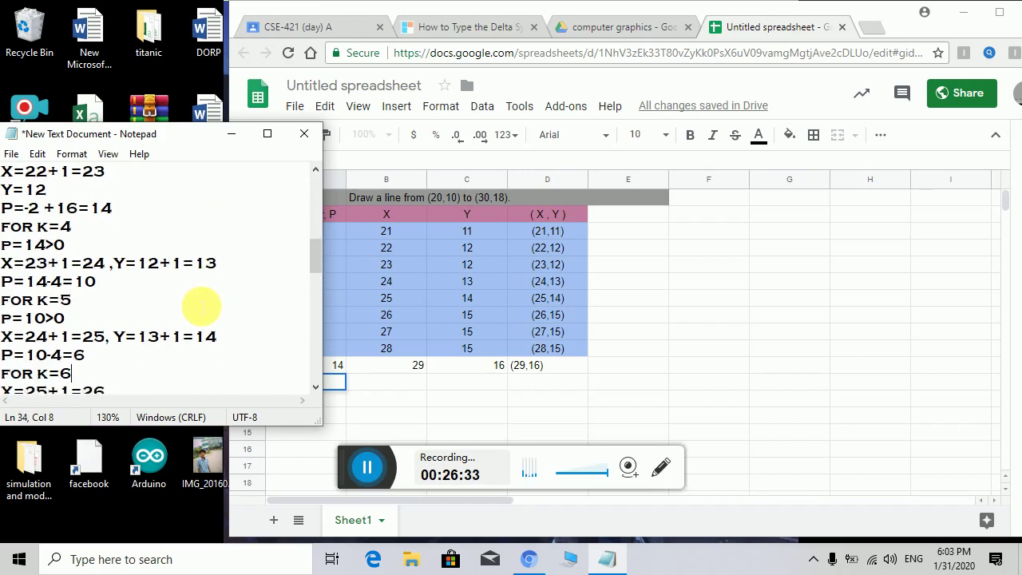
{"action": "key", "text": "Down"}
{"action": "key", "text": "Down"}
{"action": "key", "text": "Down"}
{"action": "key", "text": "Down"}
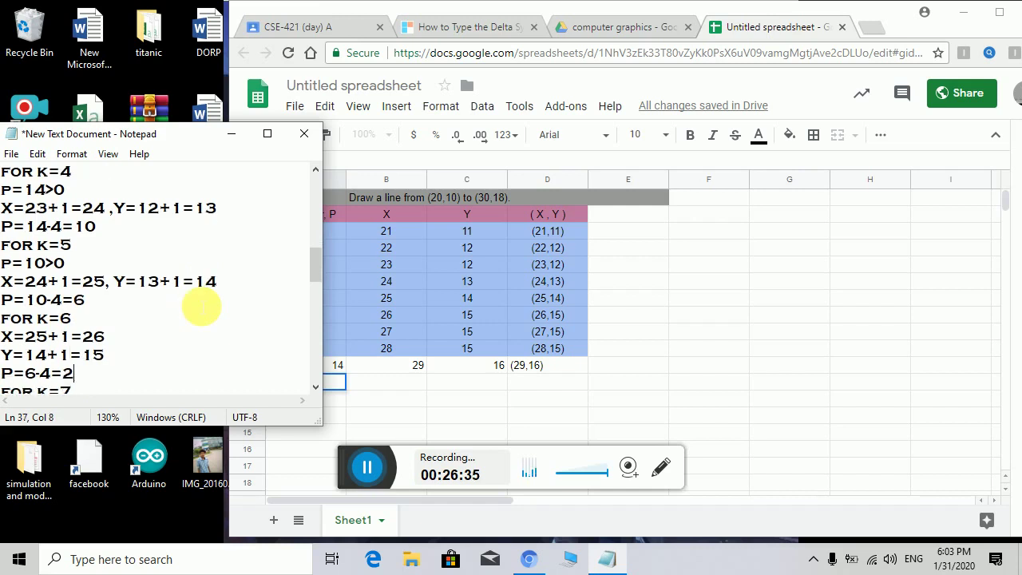
{"action": "key", "text": "Down"}
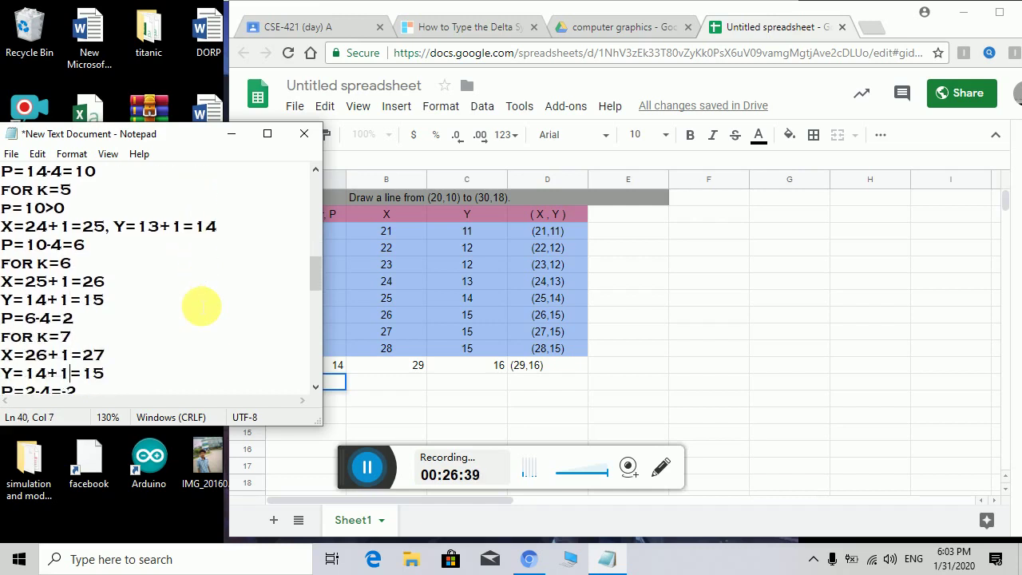
Step: Correct the k=7 Y calculation in Notepad to read Y=15+1=16
{"action": "key", "text": "Up"}
{"action": "key", "text": "Up"}
{"action": "key", "text": "Up"}
{"action": "key", "text": "Up"}
{"action": "key", "text": "Down"}
{"action": "key", "text": "Down"}
{"action": "key", "text": "Down"}
{"action": "key", "text": "Down"}
{"action": "key", "text": "Left"}
{"action": "key", "text": "Left"}
{"action": "key", "text": "BackSpace"}
{"action": "type", "text": "5"}
{"action": "key", "text": "Right"}
{"action": "key", "text": "Right"}
{"action": "key", "text": "Right"}
{"action": "key", "text": "Right"}
{"action": "key", "text": "Right"}
{"action": "key", "text": "BackSpace"}
{"action": "type", "text": "6"}
Step: Change the k=8 Y value in Notepad to 16
{"action": "key", "text": "Down"}
{"action": "key", "text": "Down"}
{"action": "key", "text": "Down"}
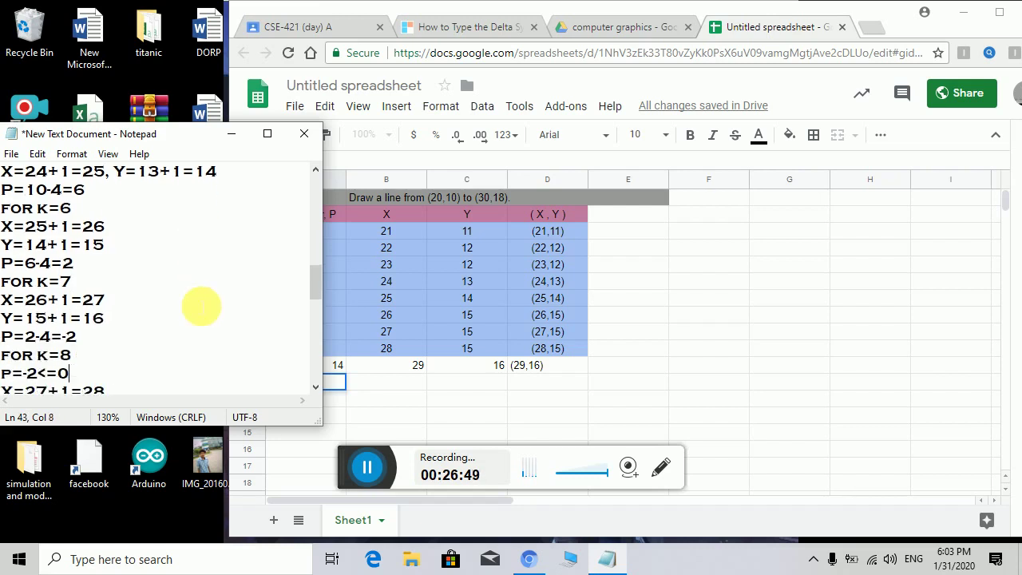
{"action": "key", "text": "Down"}
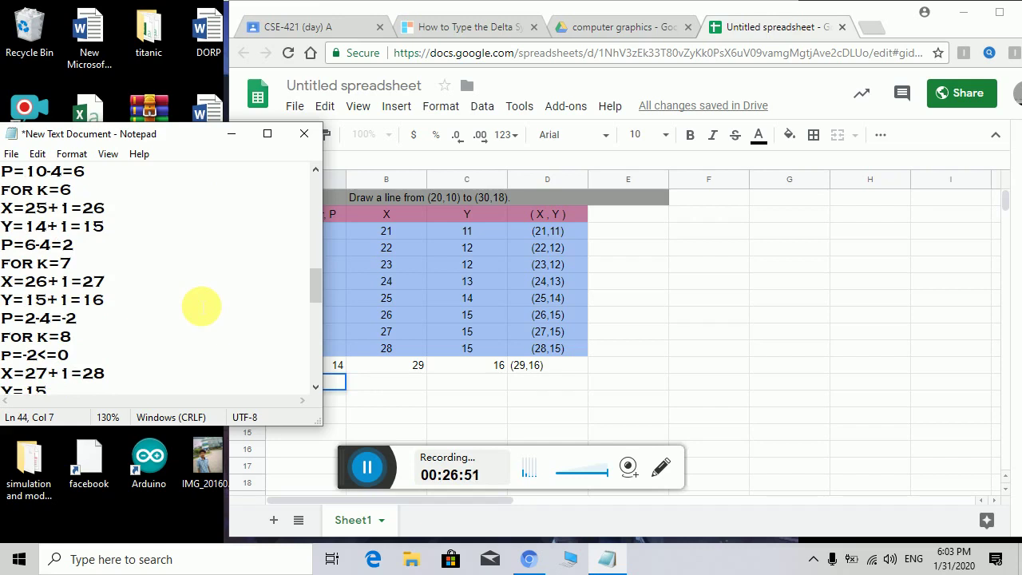
{"action": "key", "text": "Down"}
{"action": "key", "text": "BackSpace"}
{"action": "type", "text": "6"}
Step: Correct the k=9 Y calculation to read Y=16+1=17
{"action": "key", "text": "Down"}
{"action": "key", "text": "Down"}
{"action": "key", "text": "Down"}
{"action": "key", "text": "Down"}
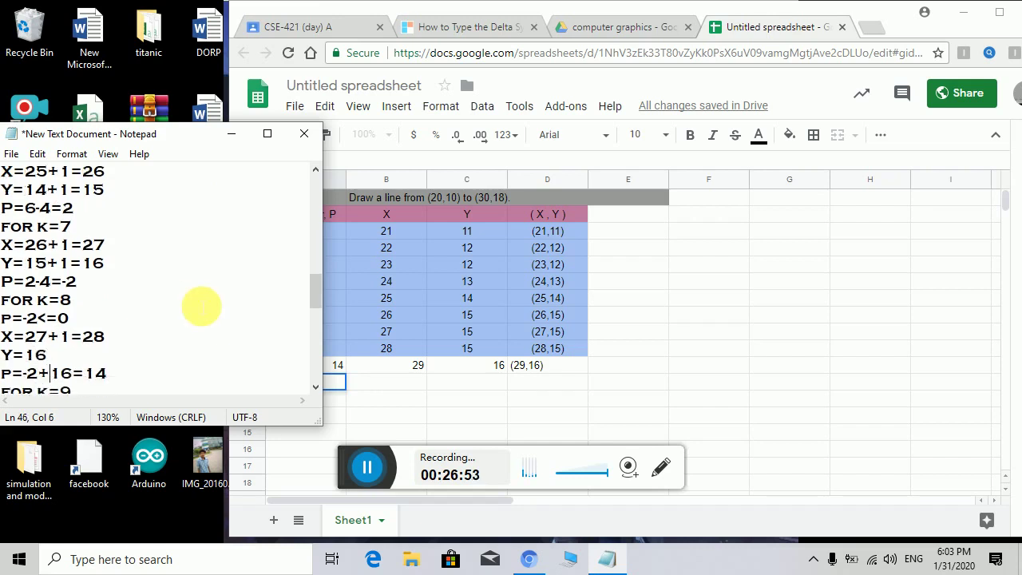
{"action": "key", "text": "Down"}
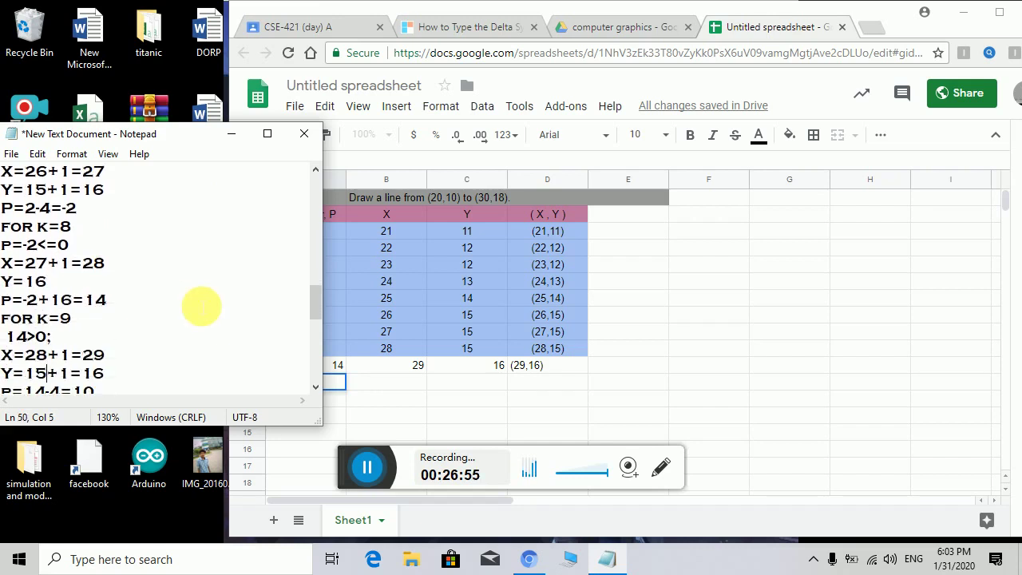
{"action": "key", "text": "BackSpace"}
{"action": "type", "text": "6"}
{"action": "key", "text": "Down"}
{"action": "key", "text": "Down"}
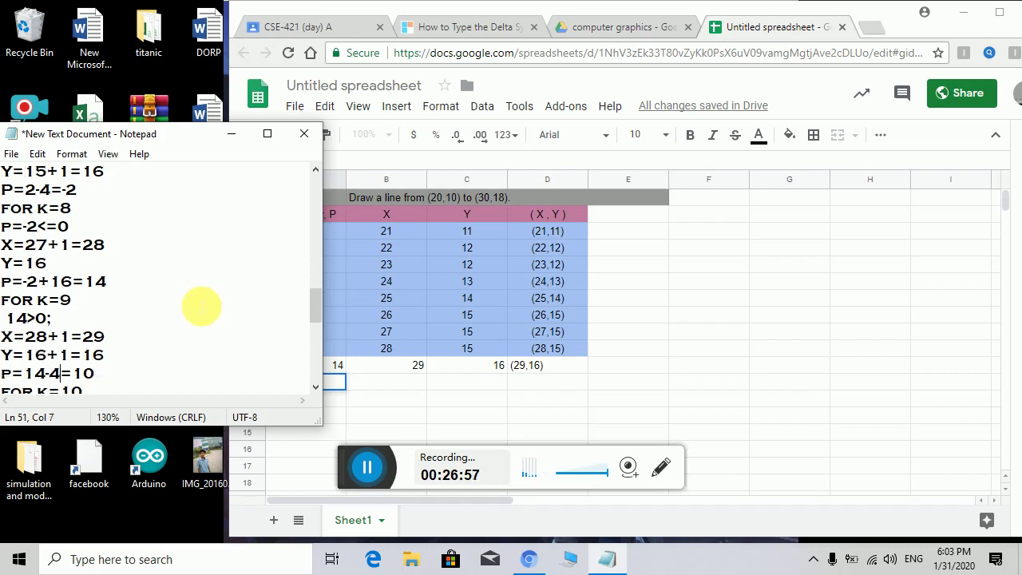
{"action": "key", "text": "End"}
{"action": "key", "text": "Up"}
{"action": "key", "text": "BackSpace"}
{"action": "type", "text": "7"}
Step: Correct the k=10 Y calculation to read Y=17+1=18
{"action": "key", "text": "Down"}
{"action": "key", "text": "Down"}
{"action": "key", "text": "Down"}
{"action": "key", "text": "Down"}
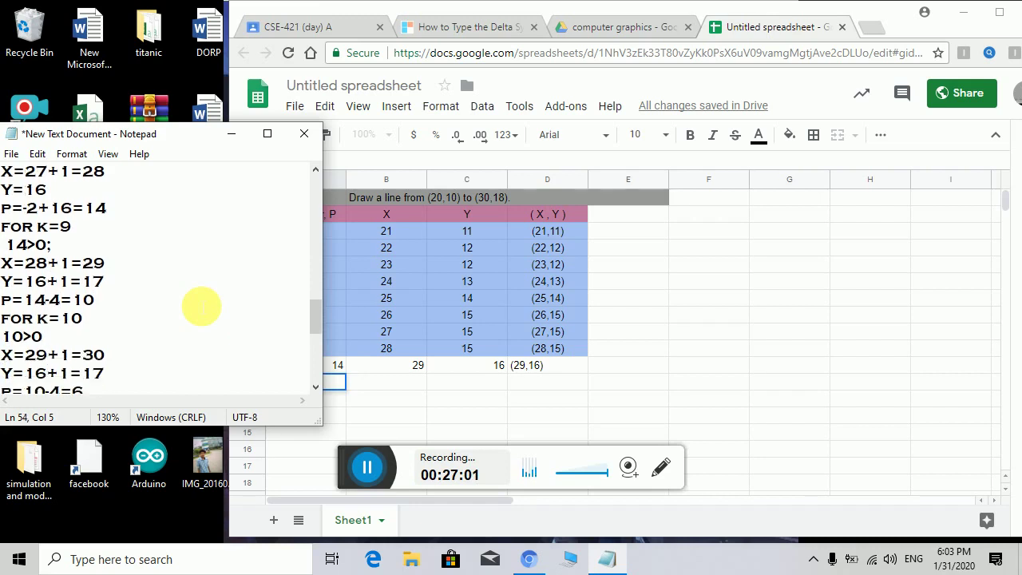
{"action": "key", "text": "BackSpace"}
{"action": "type", "text": "7"}
{"action": "key", "text": "Right"}
{"action": "key", "text": "Right"}
{"action": "key", "text": "Right"}
{"action": "key", "text": "Right"}
{"action": "key", "text": "Right"}
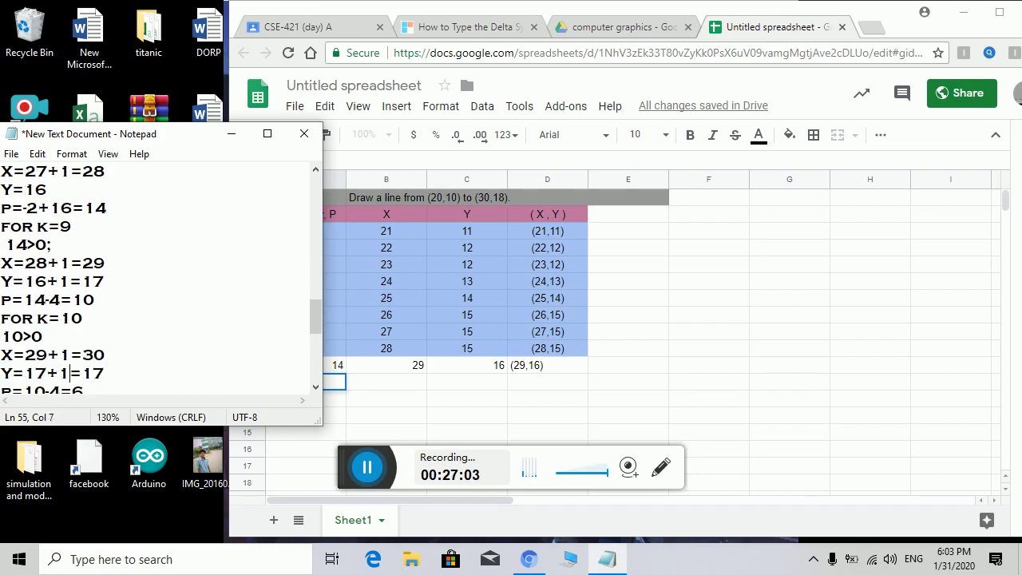
{"action": "key", "text": "BackSpace"}
{"action": "type", "text": "*"}
{"action": "key", "text": "BackSpace"}
{"action": "type", "text": "8"}
{"action": "key", "text": "Down"}
{"action": "key", "text": "Down"}
{"action": "key", "text": "Down"}
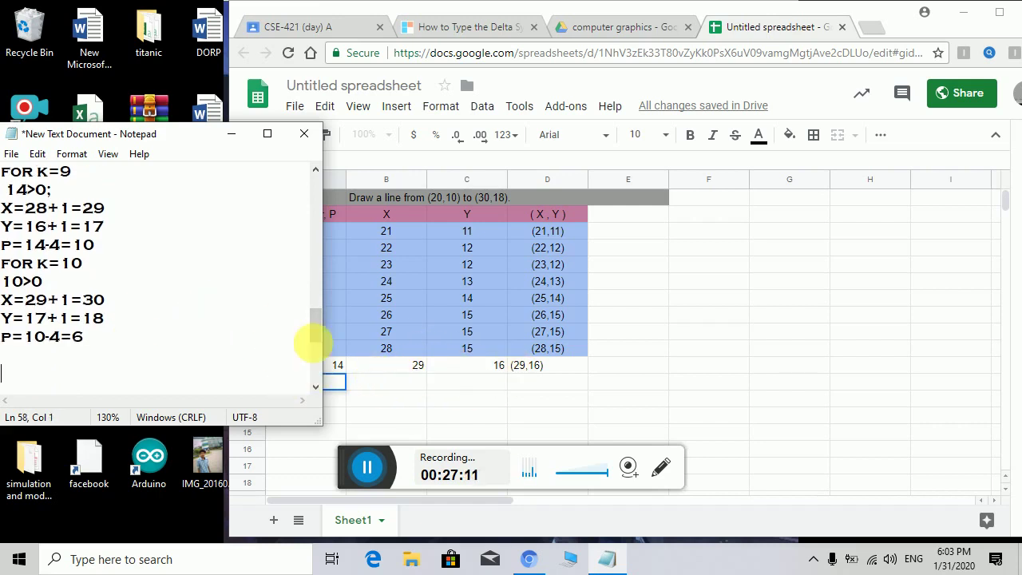
Step: Switch to the spreadsheet and fill row 12 with parameter 10, X 30, Y 18 and the coordinate pair (30,18)
{"action": "left_click", "coordinate": [331, 383]}
{"action": "type", "text": "10"}
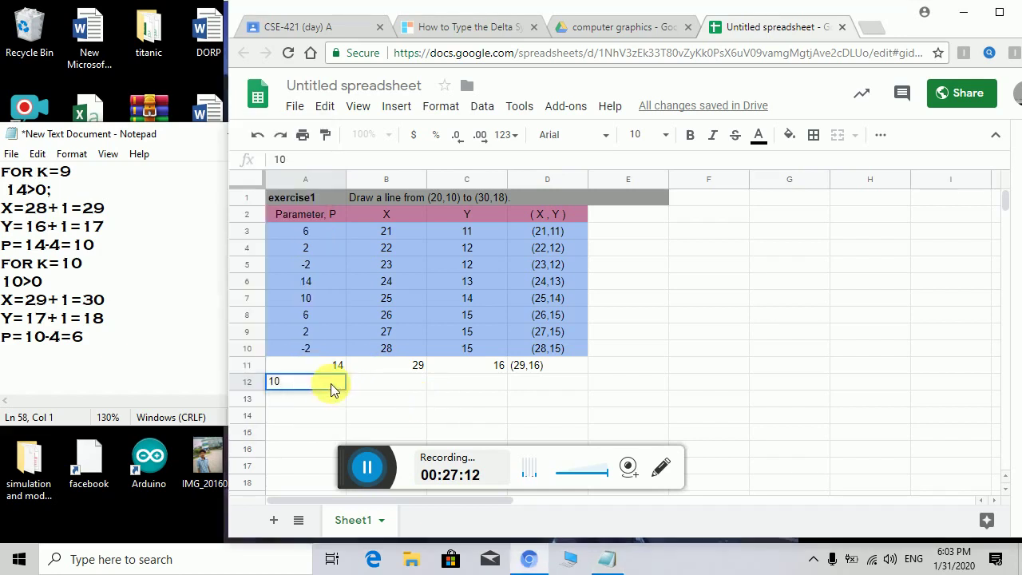
{"action": "left_click", "coordinate": [403, 383]}
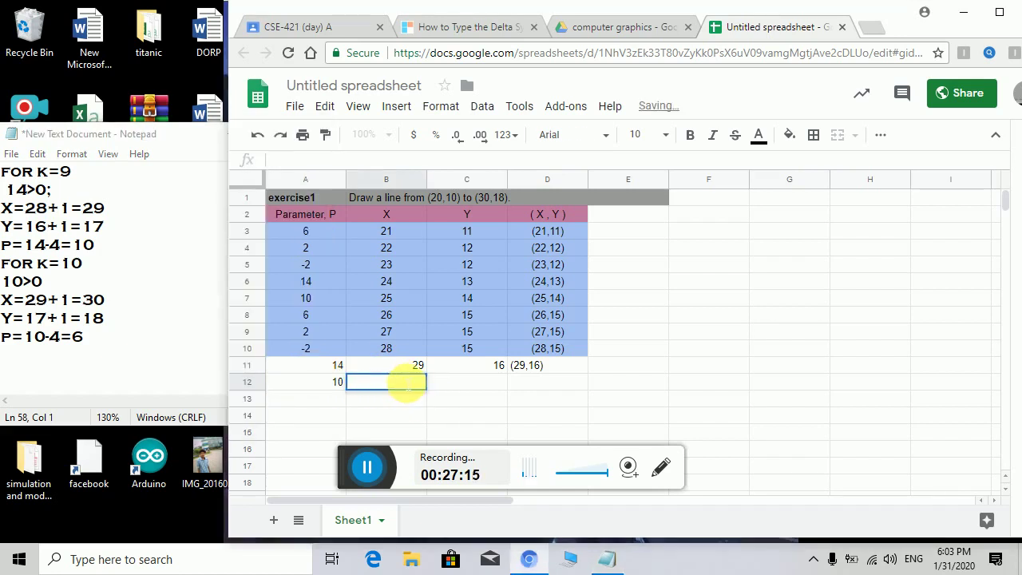
{"action": "type", "text": "30"}
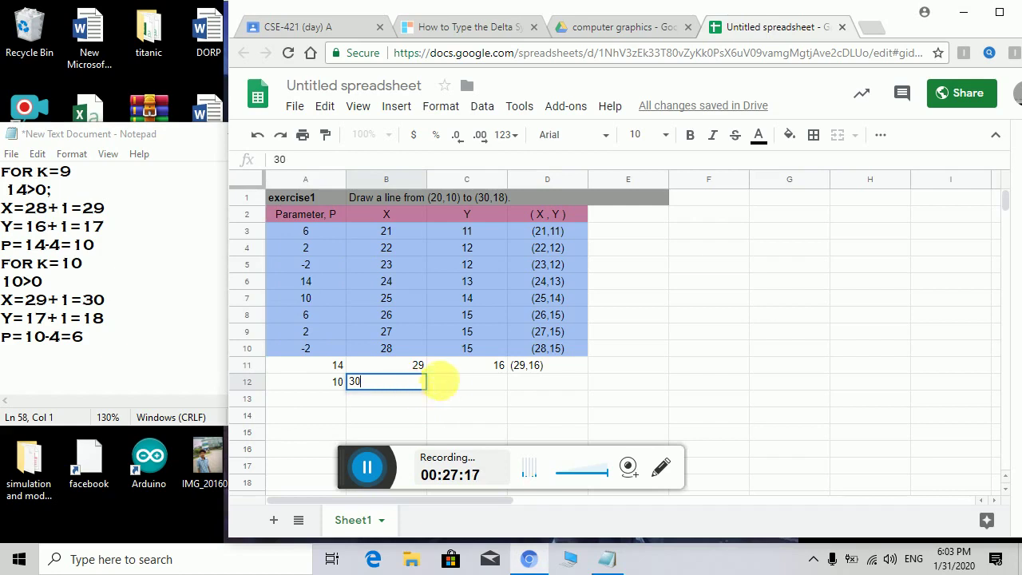
{"action": "left_click", "coordinate": [451, 392]}
{"action": "type", "text": "18"}
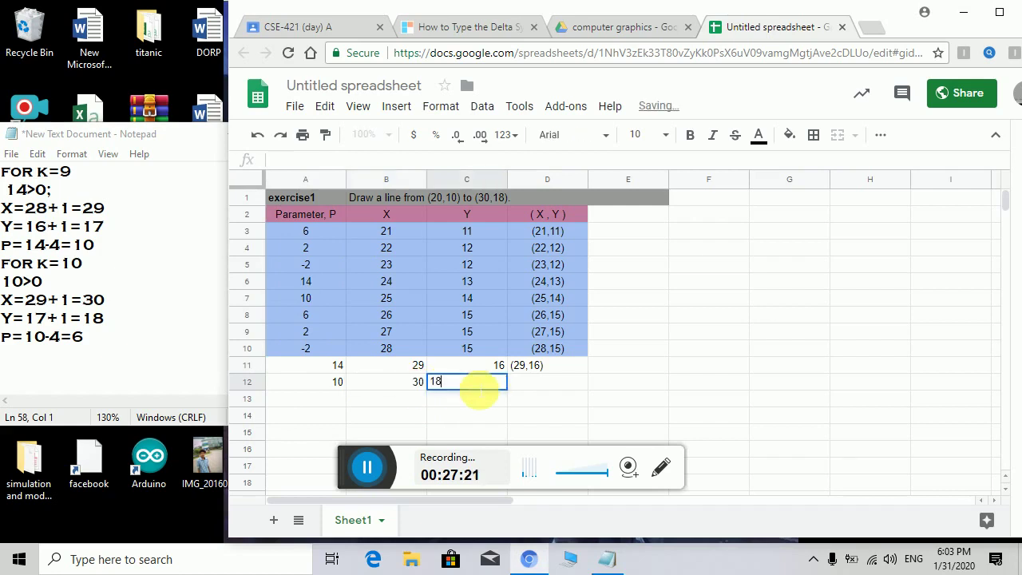
{"action": "left_click", "coordinate": [569, 382]}
{"action": "type", "text": "("}
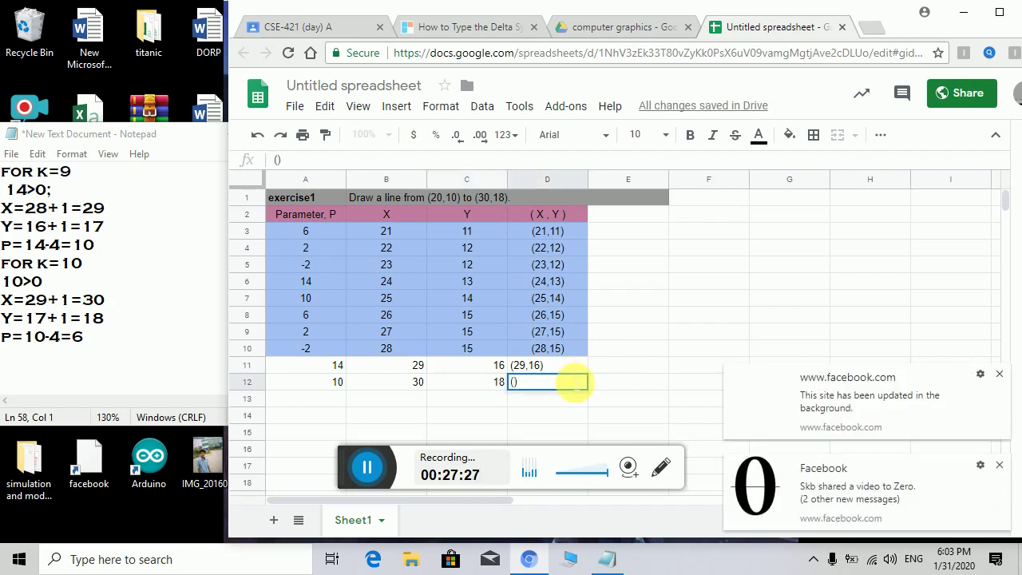
{"action": "type", "text": "30,"}
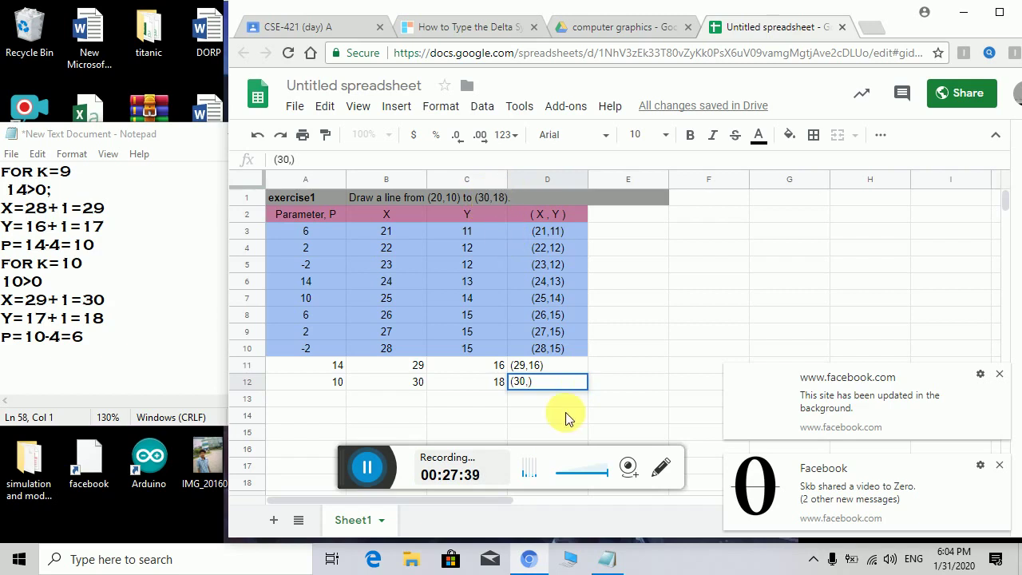
{"action": "type", "text": "18"}
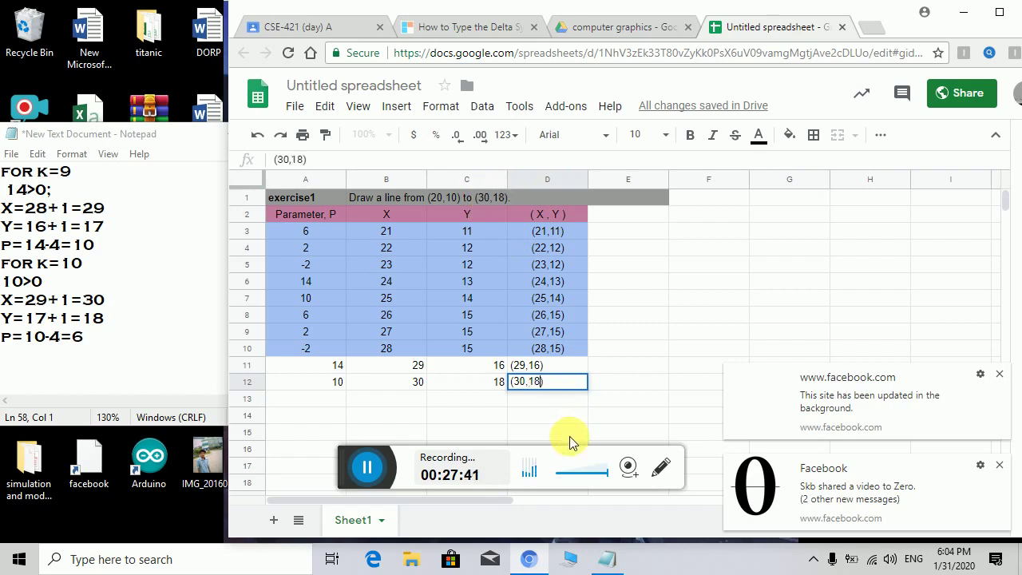
{"action": "left_click", "coordinate": [662, 353]}
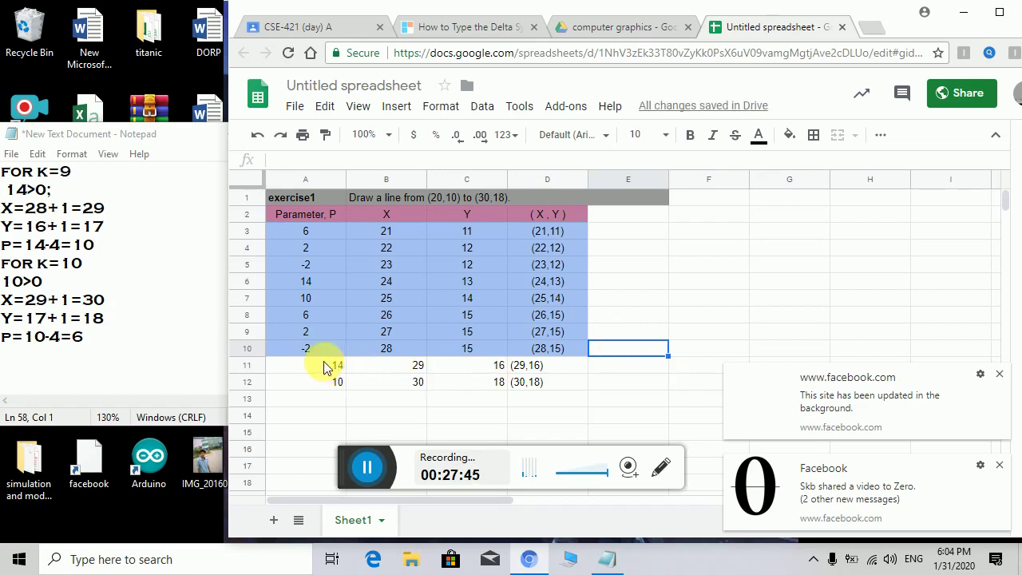
Step: Select the unformatted table entries in rows 11 and 12, starting from cell A11
{"action": "left_click_drag", "start_coordinate": [327, 370], "coordinate": [409, 387]}
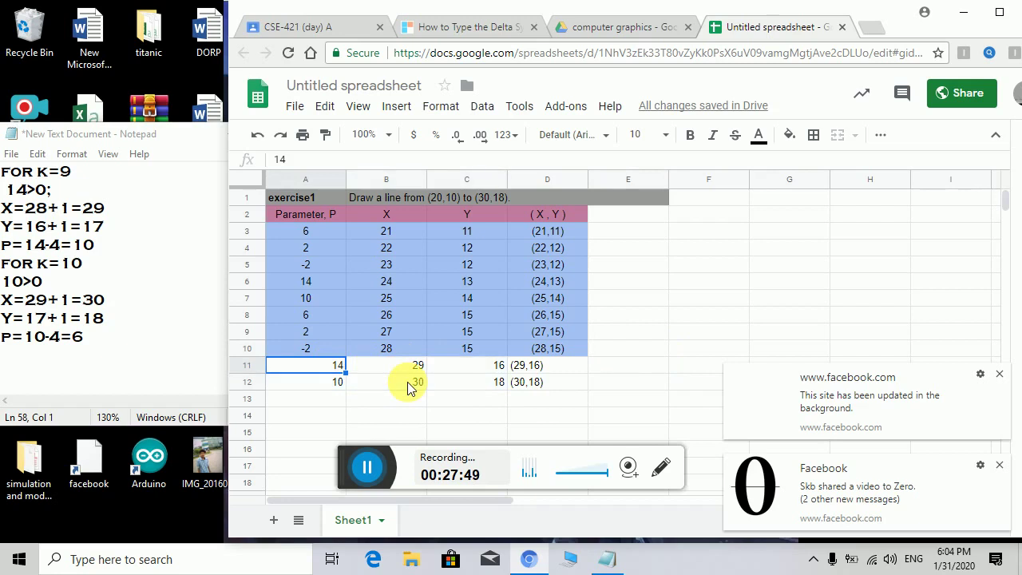